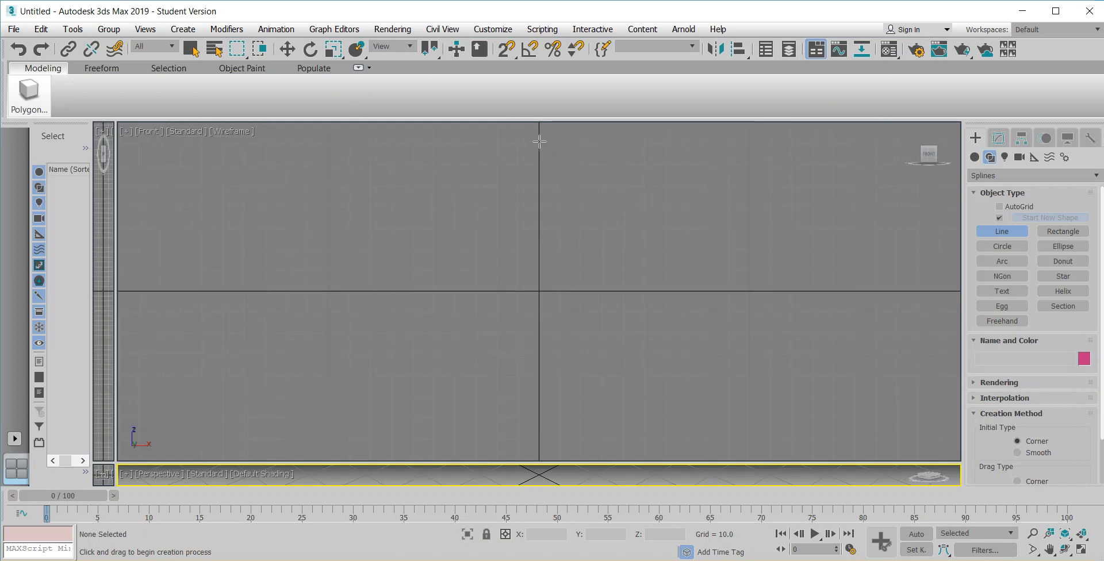
Start a line profile in the Front view, snapped to the vertical axis at Z 70, and trace its lip and narrow neck with snapping off
{"action": "left_click", "coordinate": [540, 141]}
{"action": "key", "text": "s"}
{"action": "left_click", "coordinate": [538, 144]}
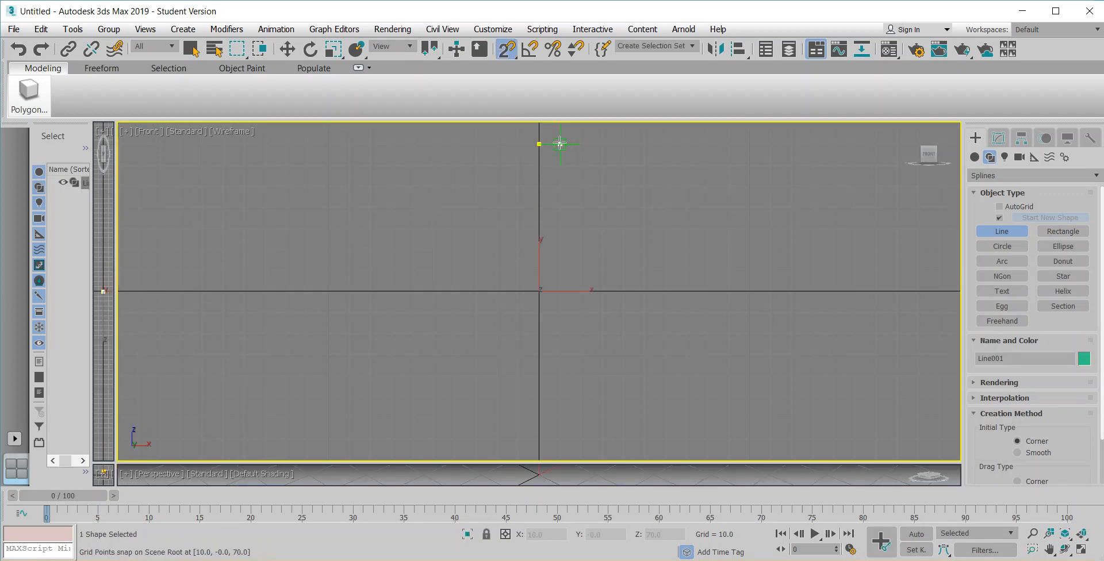
{"action": "key", "text": "s"}
{"action": "left_click", "coordinate": [558, 142]}
{"action": "left_click", "coordinate": [555, 151]}
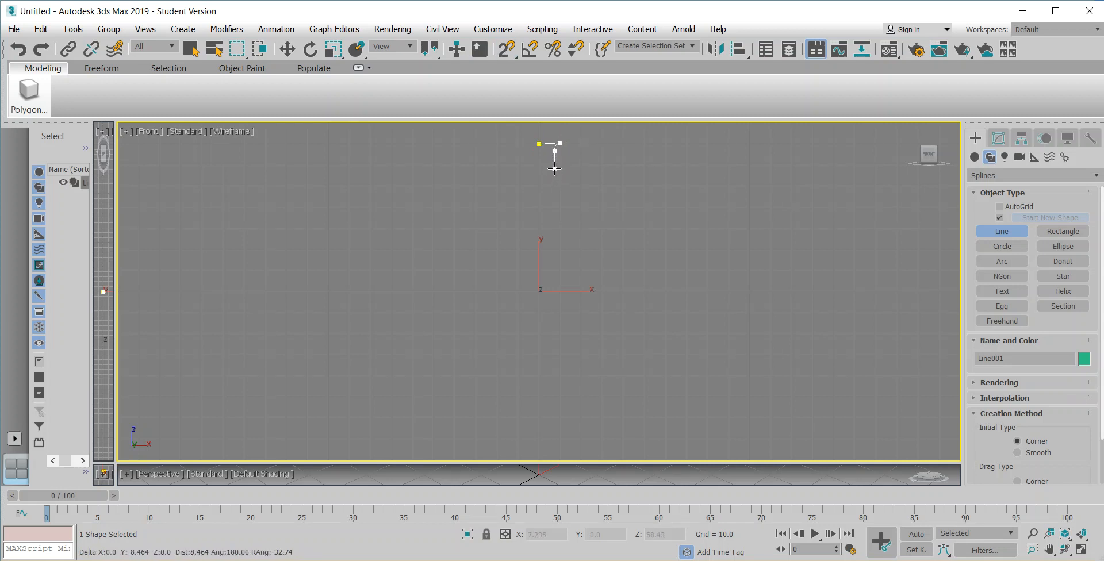
{"action": "left_click", "coordinate": [554, 168]}
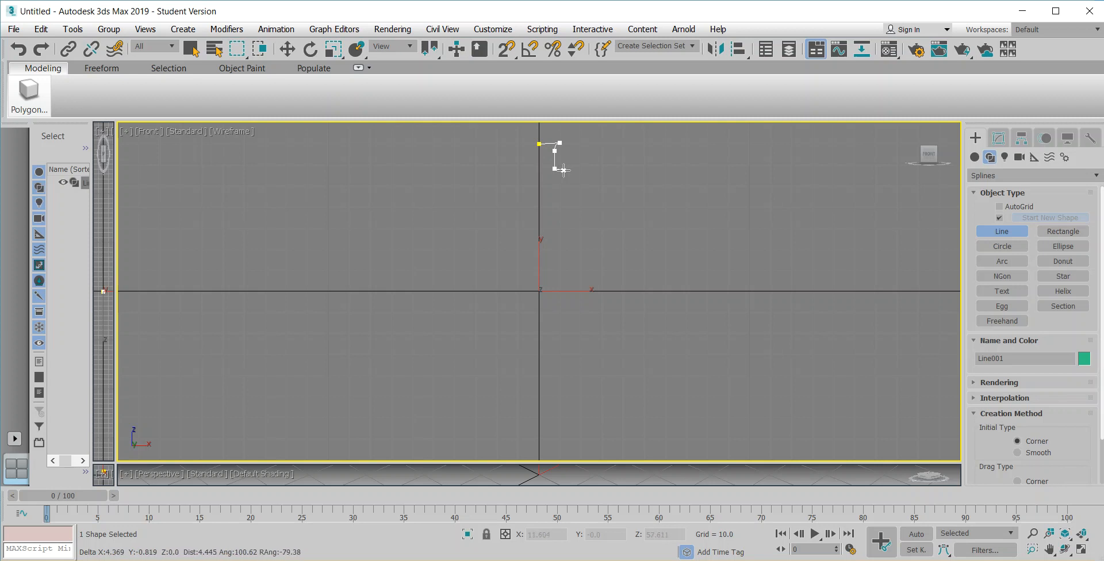
Continue the line with a shoulder, a bulging side and a flat base back to the axis, and close the spline at its starting point
{"action": "left_click", "coordinate": [564, 170]}
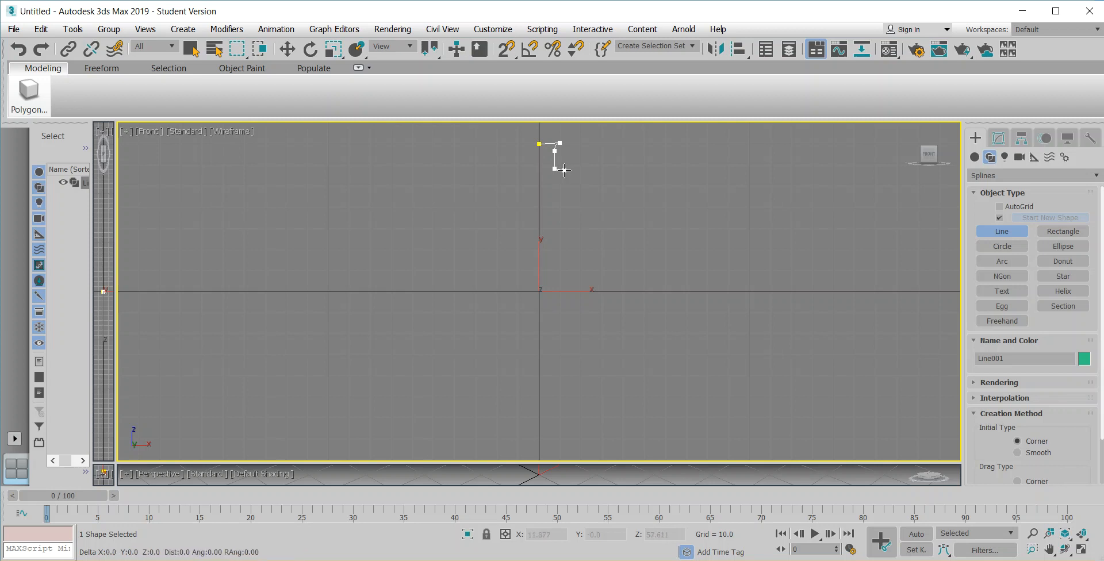
{"action": "left_click", "coordinate": [568, 243]}
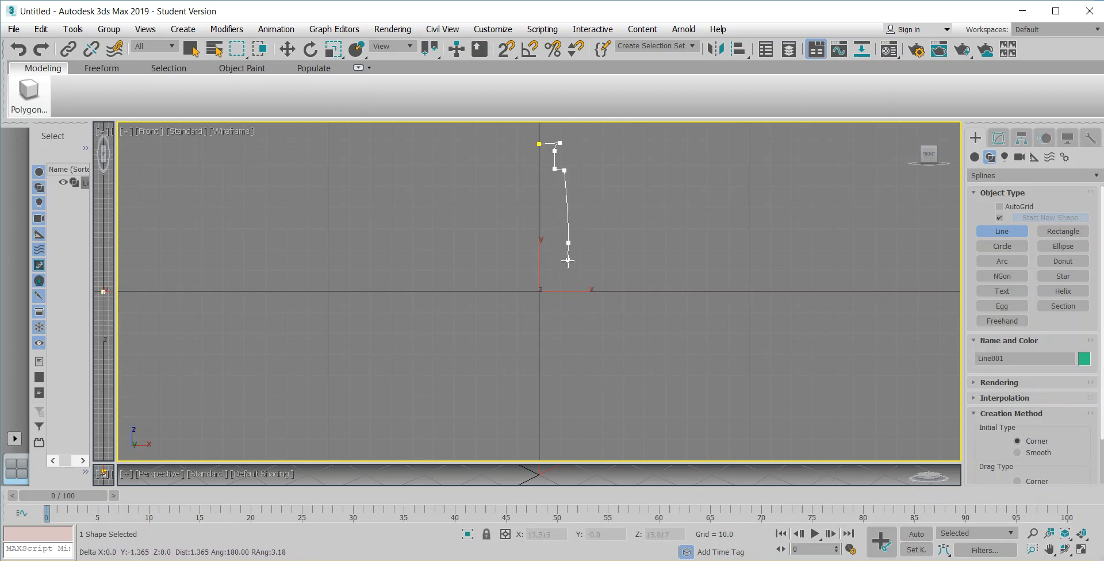
{"action": "left_click", "coordinate": [561, 312]}
{"action": "left_click", "coordinate": [540, 313]}
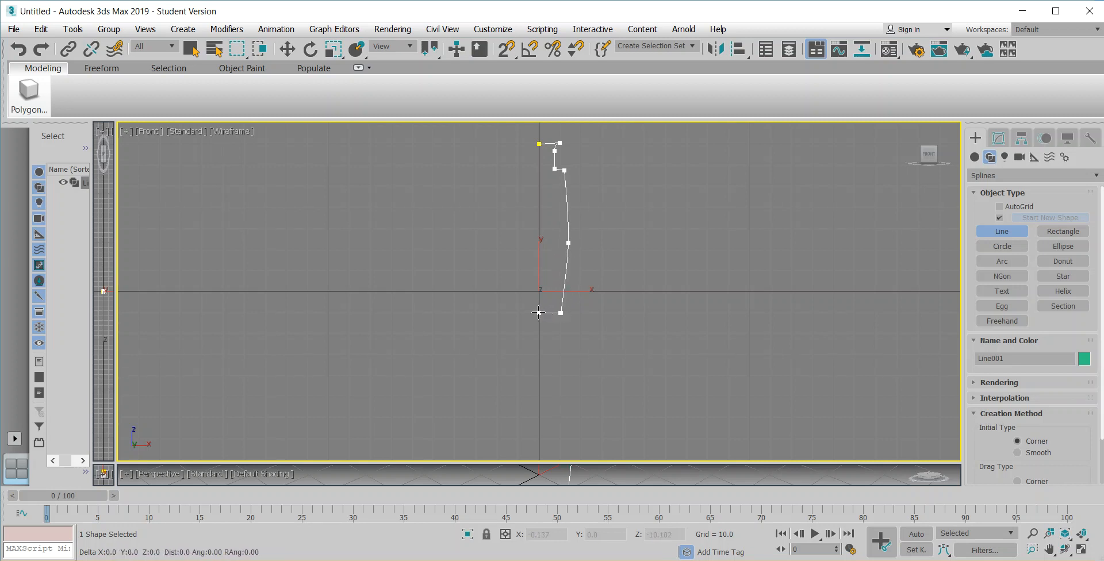
{"action": "left_click", "coordinate": [539, 143]}
{"action": "left_click", "coordinate": [527, 352]}
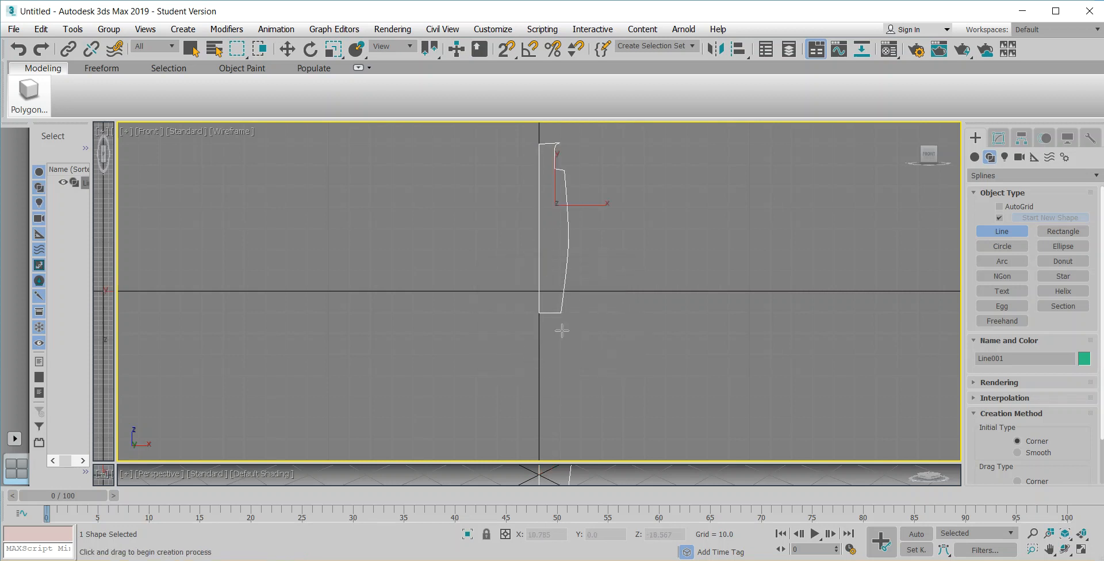
Start a second line on the axis just above the first profile's base, with a short flat top and a zigzag thread edge running down
{"action": "left_click", "coordinate": [539, 308]}
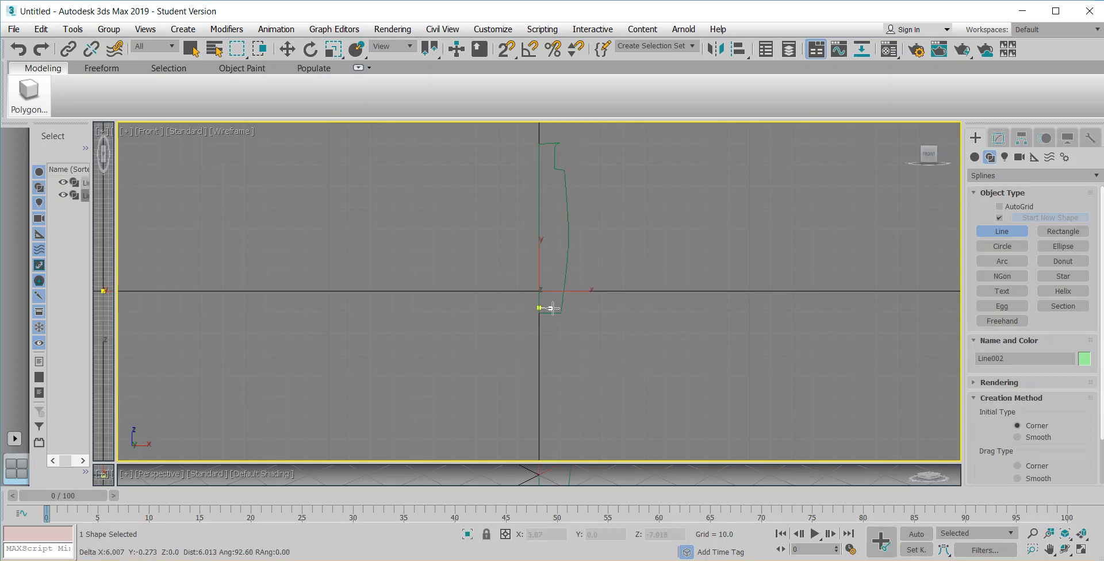
{"action": "left_click", "coordinate": [559, 308]}
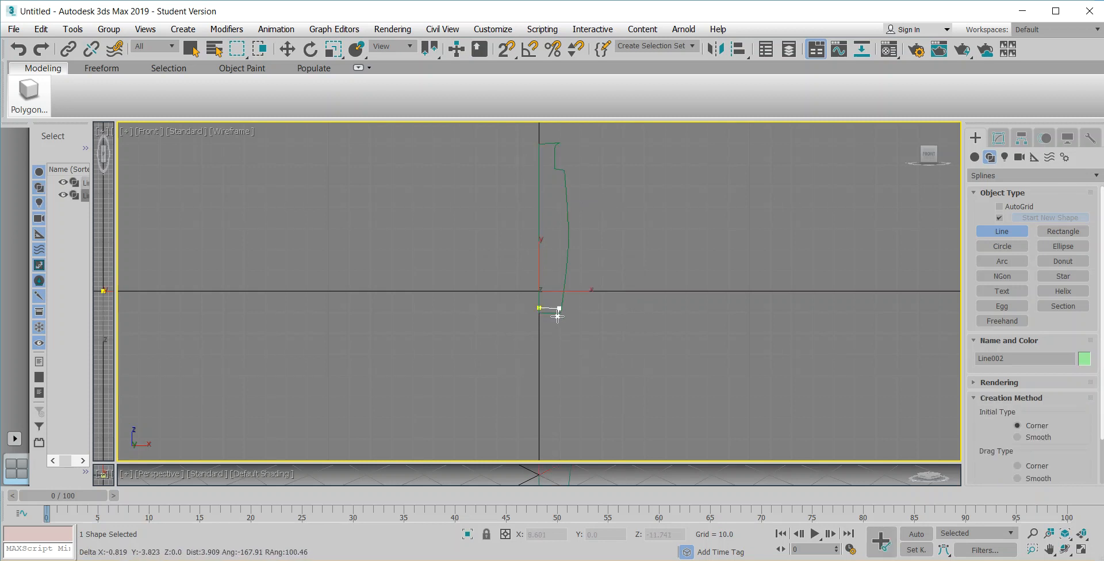
{"action": "left_click", "coordinate": [557, 318]}
{"action": "left_click", "coordinate": [564, 329]}
{"action": "left_click", "coordinate": [552, 331]}
{"action": "left_click", "coordinate": [563, 336]}
{"action": "left_click", "coordinate": [555, 340]}
{"action": "left_click", "coordinate": [565, 343]}
{"action": "left_click", "coordinate": [556, 348]}
{"action": "left_click", "coordinate": [567, 354]}
{"action": "left_click", "coordinate": [556, 357]}
{"action": "left_click", "coordinate": [568, 361]}
{"action": "left_click", "coordinate": [556, 364]}
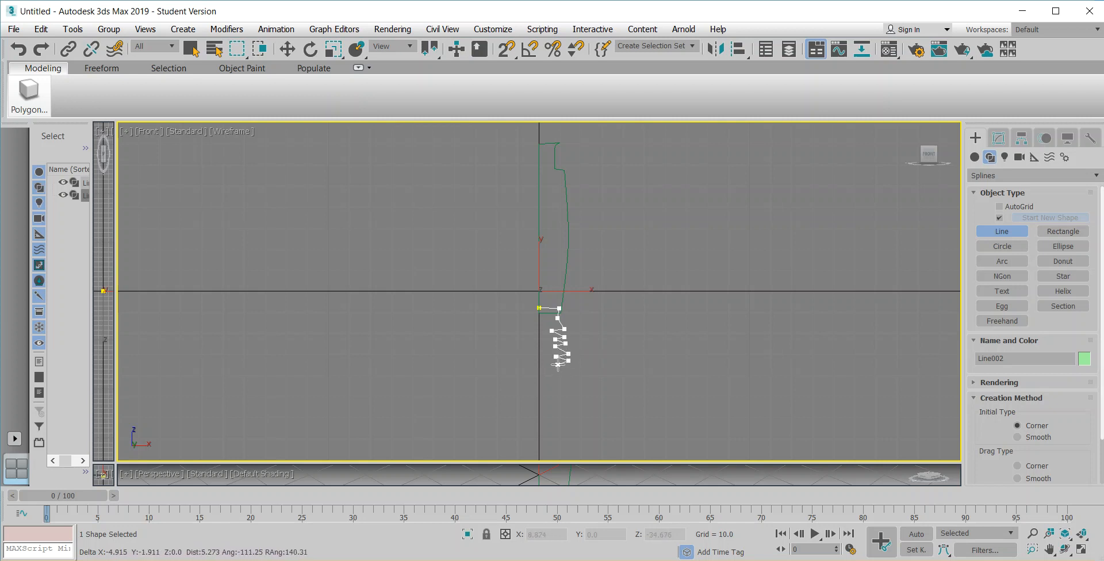
{"action": "left_click", "coordinate": [568, 372]}
Taper the second line inward to a small flat tip on the axis and close the spline at its starting point
{"action": "left_click", "coordinate": [566, 388]}
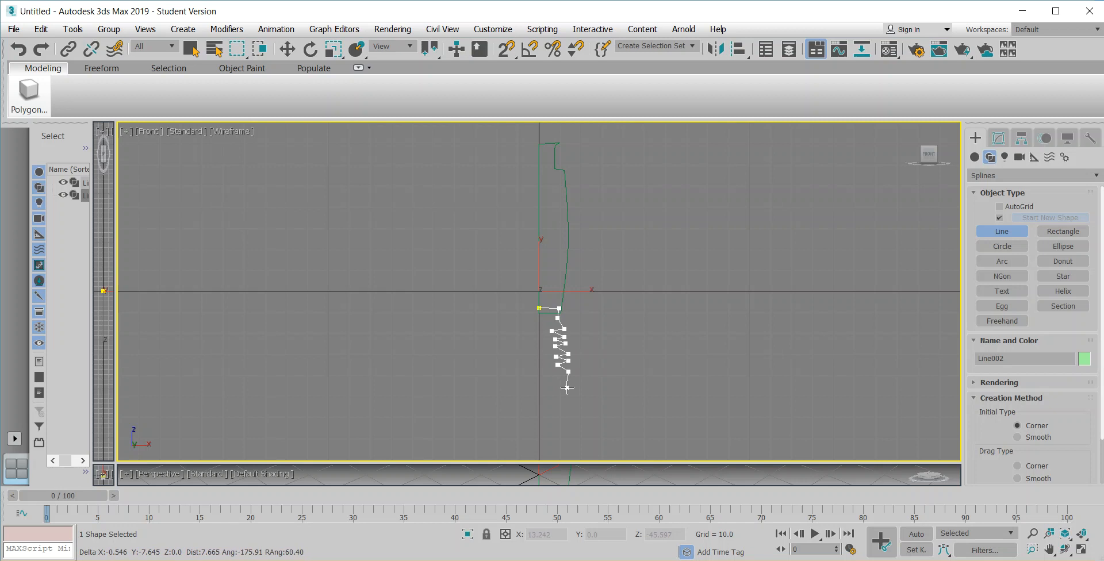
{"action": "left_click", "coordinate": [546, 424]}
{"action": "left_click", "coordinate": [540, 423]}
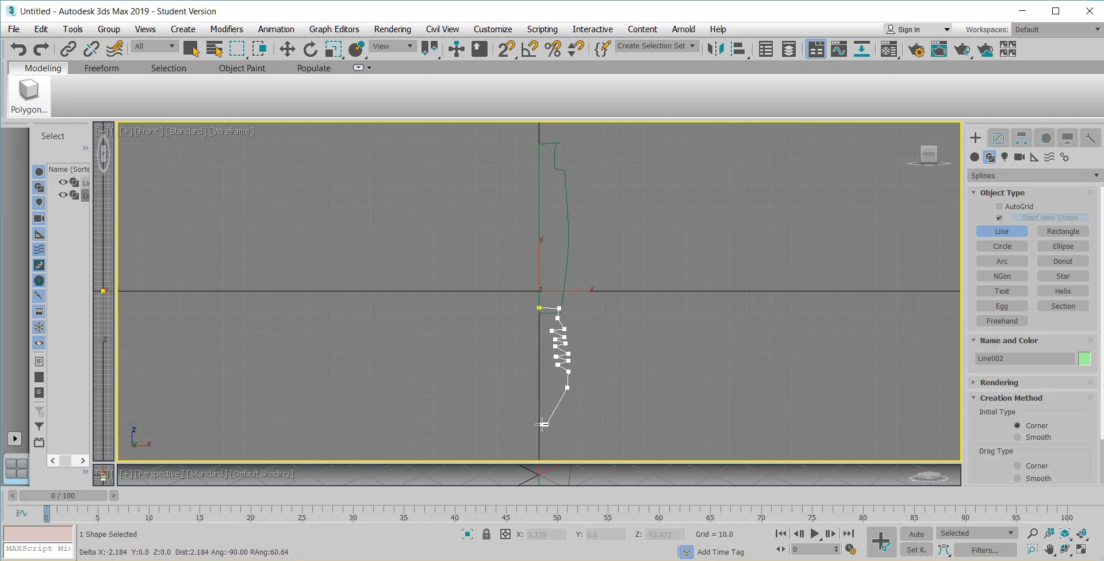
{"action": "left_click", "coordinate": [537, 309]}
{"action": "left_click", "coordinate": [528, 355]}
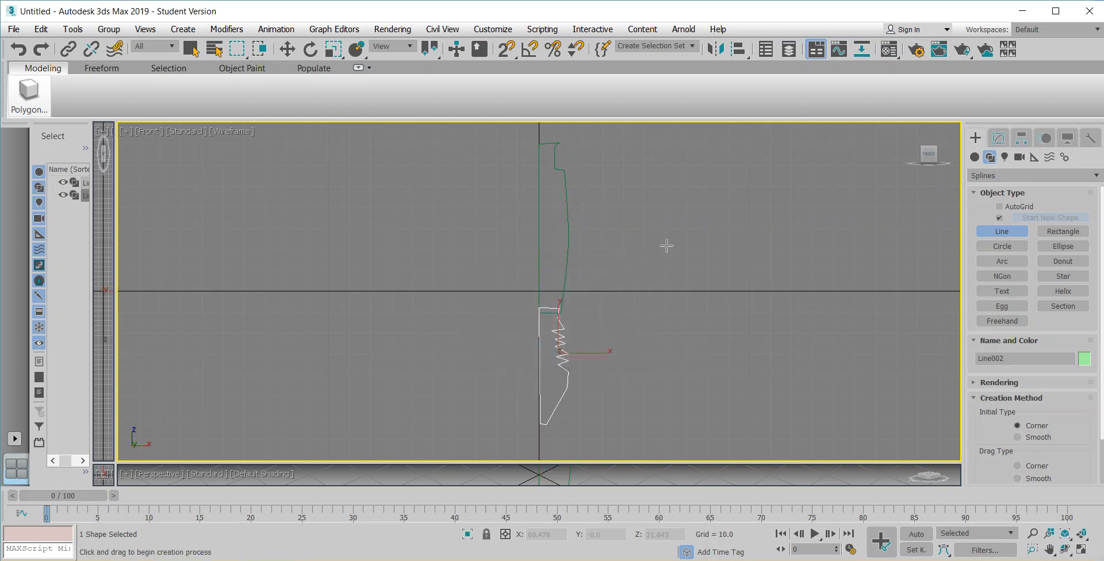
Select the upper profile for modifying and switch to its Vertex level
{"action": "left_click", "coordinate": [287, 49]}
{"action": "left_click_drag", "start_coordinate": [529, 136], "coordinate": [632, 357]}
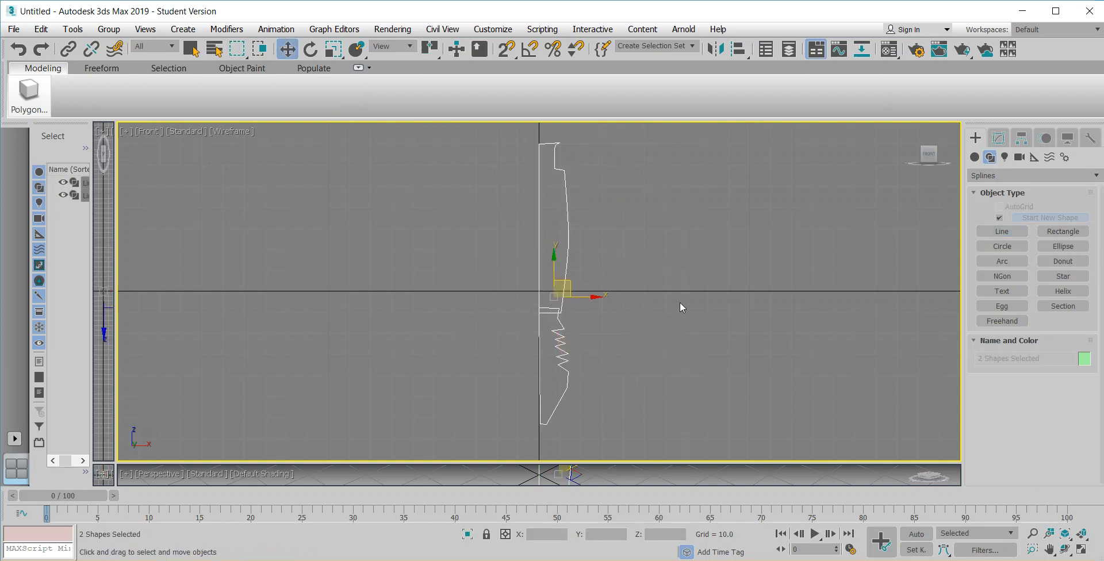
{"action": "left_click", "coordinate": [998, 138]}
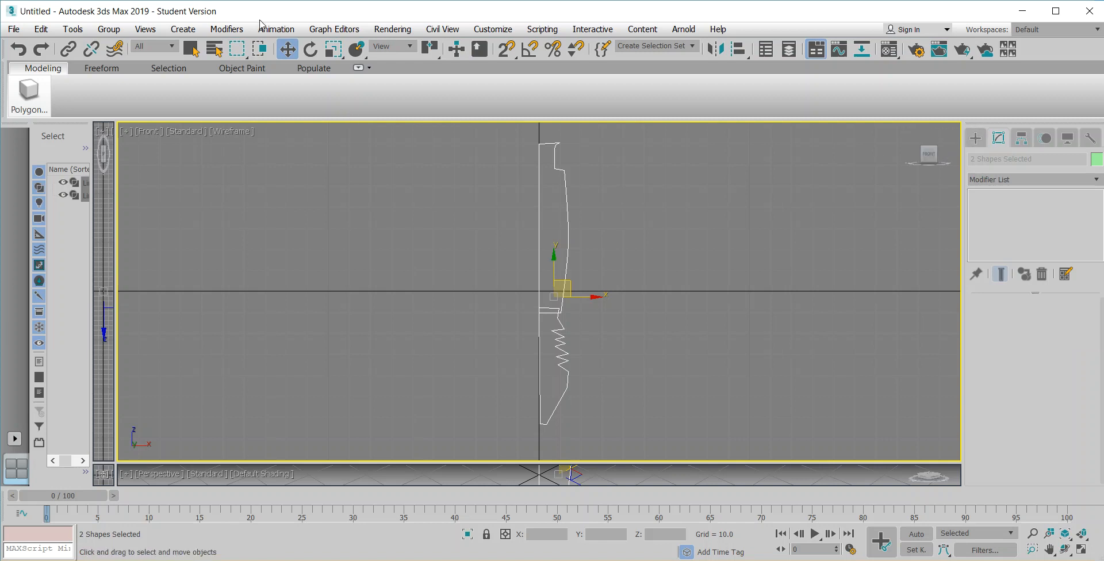
{"action": "left_click", "coordinate": [566, 264]}
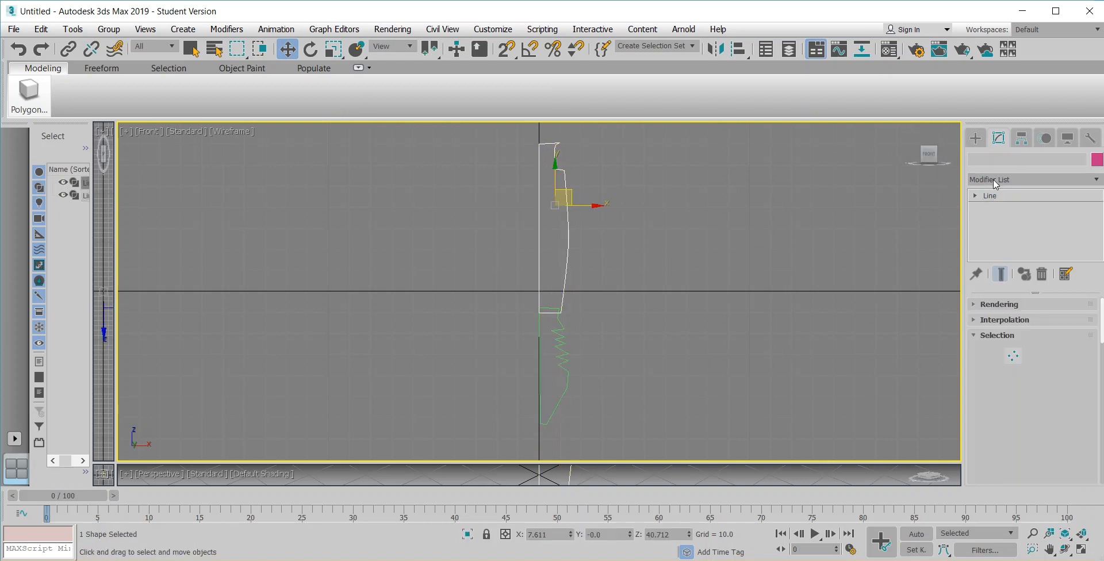
{"action": "left_click", "coordinate": [975, 196]}
{"action": "left_click", "coordinate": [1000, 207]}
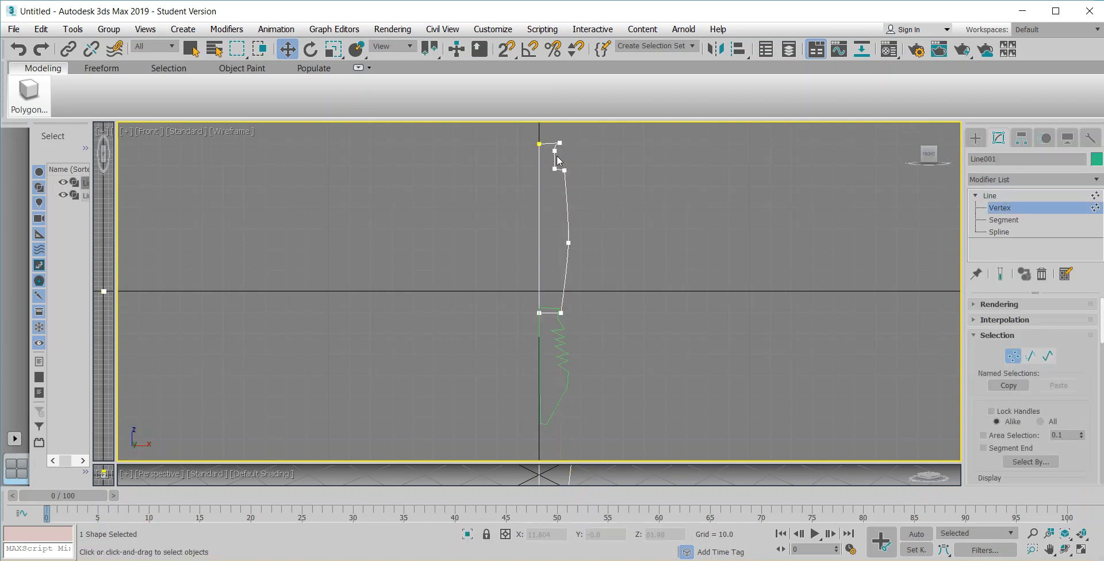
Try shifting the upper profile's two axis-side corner vertices along X, undo each move, and leave vertex editing
{"action": "left_click_drag", "start_coordinate": [525, 266], "coordinate": [547, 228]}
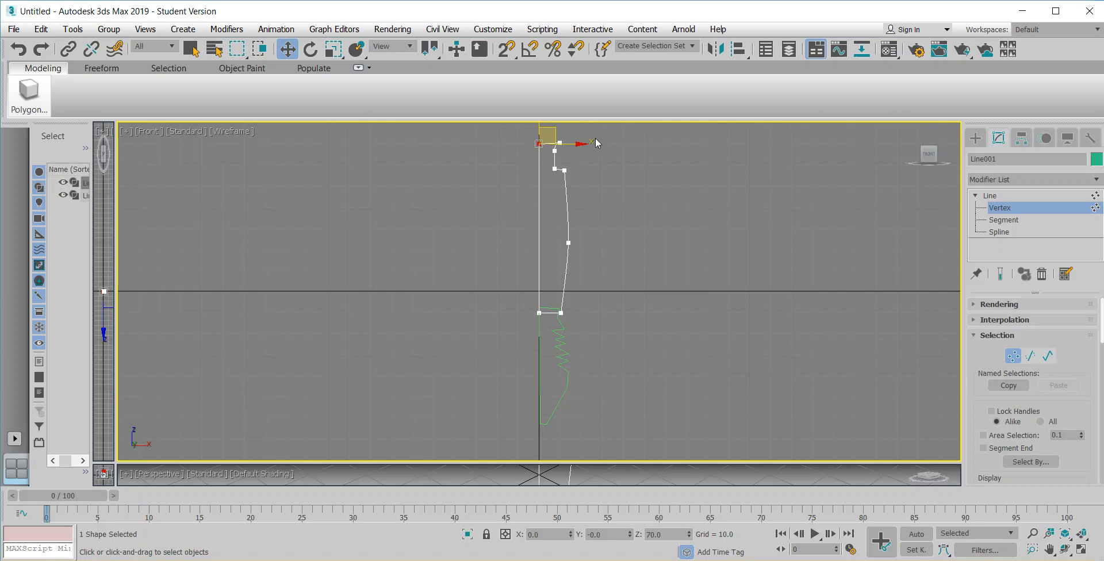
{"action": "right_click", "coordinate": [572, 179]}
{"action": "left_click", "coordinate": [677, 186]}
{"action": "left_click_drag", "start_coordinate": [579, 145], "coordinate": [591, 145]}
{"action": "key", "text": "ctrl+z"}
{"action": "left_click", "coordinate": [539, 312]}
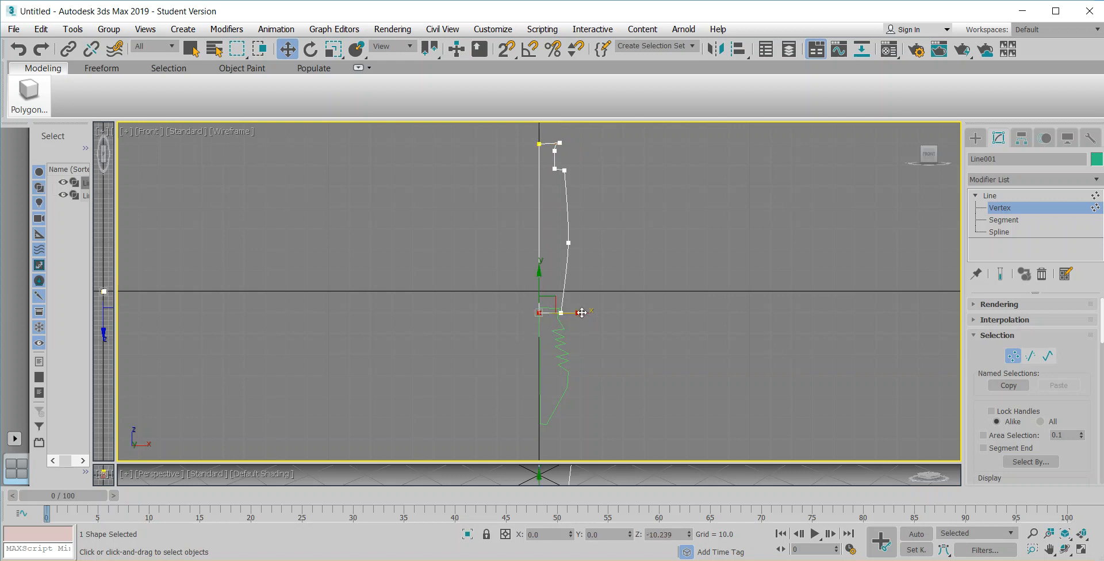
{"action": "left_click_drag", "start_coordinate": [581, 312], "coordinate": [590, 313]}
{"action": "key", "text": "ctrl+z"}
{"action": "left_click", "coordinate": [537, 359]}
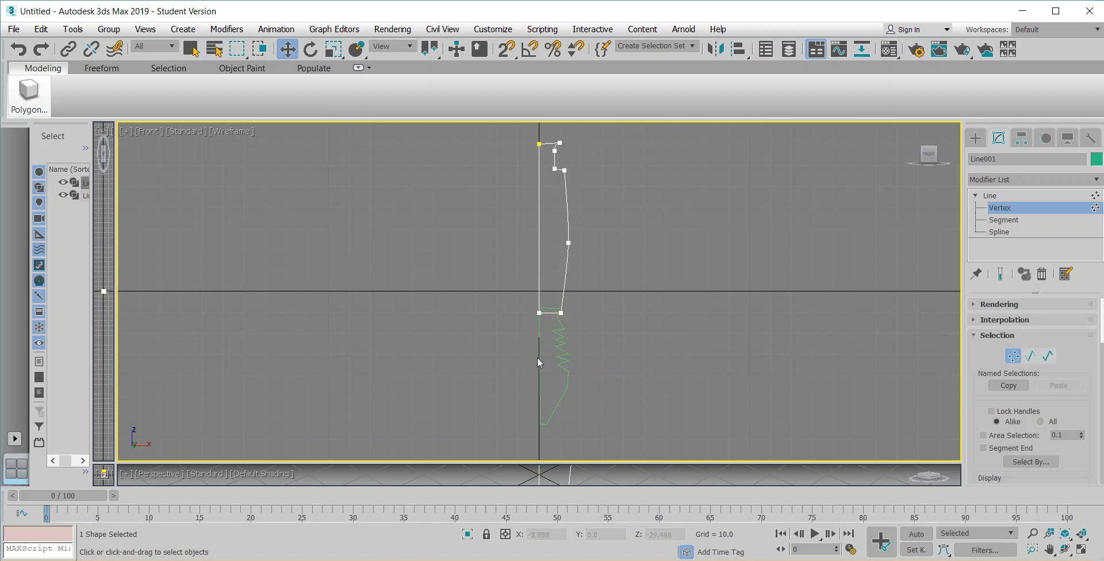
{"action": "left_click", "coordinate": [986, 196]}
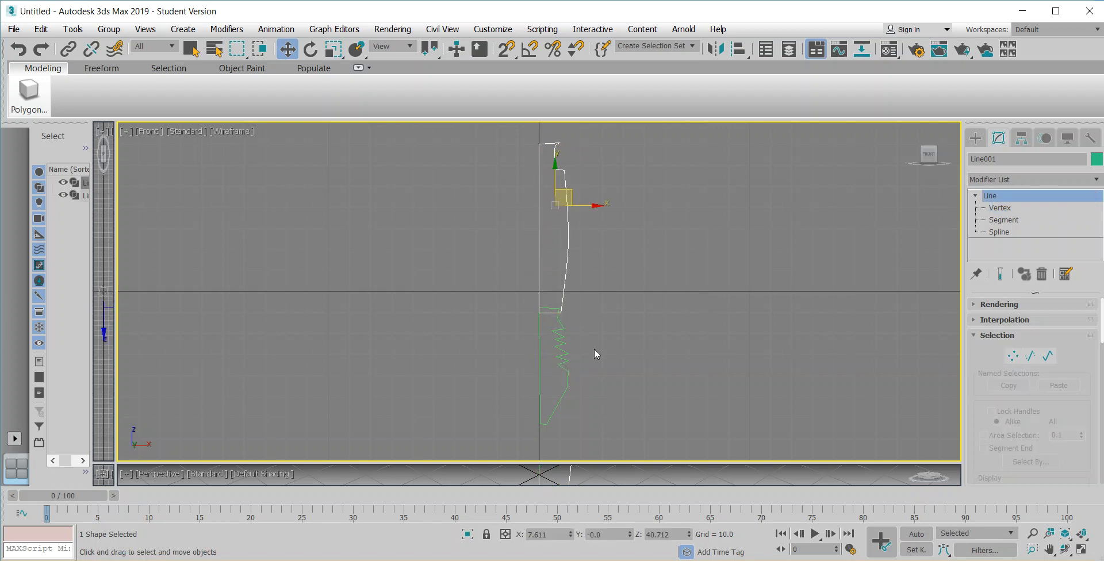
Set the X position of the lower profile's bottom axis-side vertex to 0, check the top axis-side vertex, and leave vertex editing
{"action": "left_click", "coordinate": [559, 349]}
{"action": "left_click", "coordinate": [975, 196]}
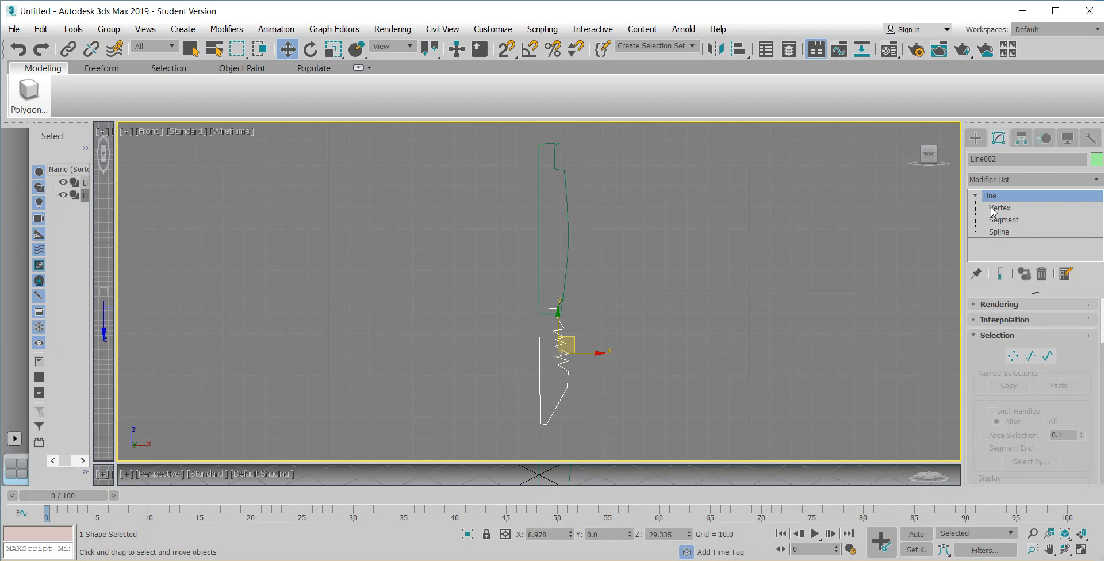
{"action": "left_click", "coordinate": [993, 208]}
{"action": "left_click_drag", "start_coordinate": [541, 445], "coordinate": [543, 440]}
{"action": "left_click", "coordinate": [526, 414]}
{"action": "double_click", "coordinate": [546, 534]}
{"action": "type", "text": "0"}
{"action": "key", "text": "Return"}
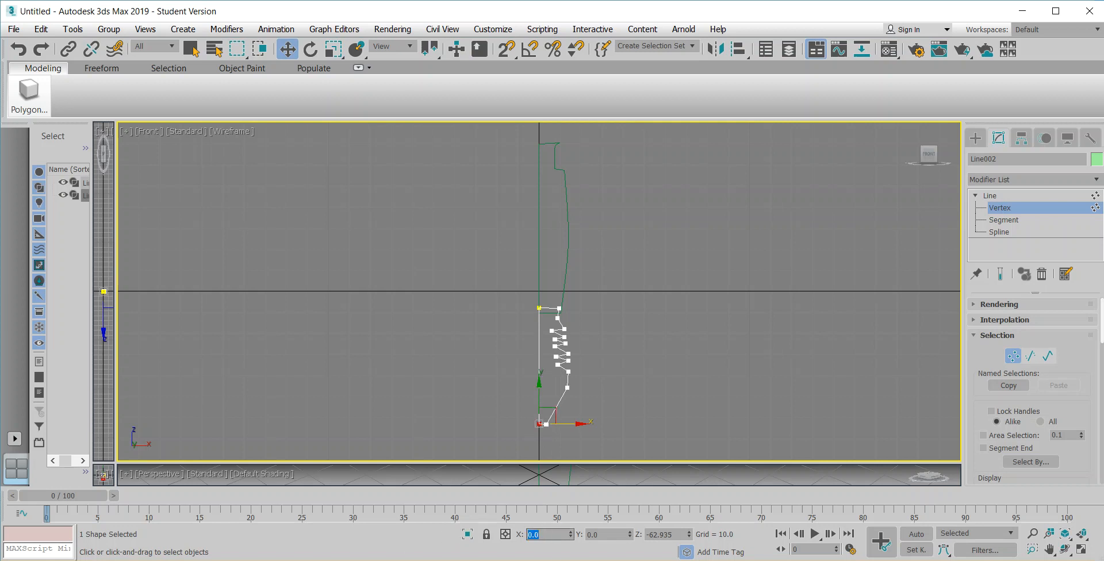
{"action": "left_click", "coordinate": [539, 308]}
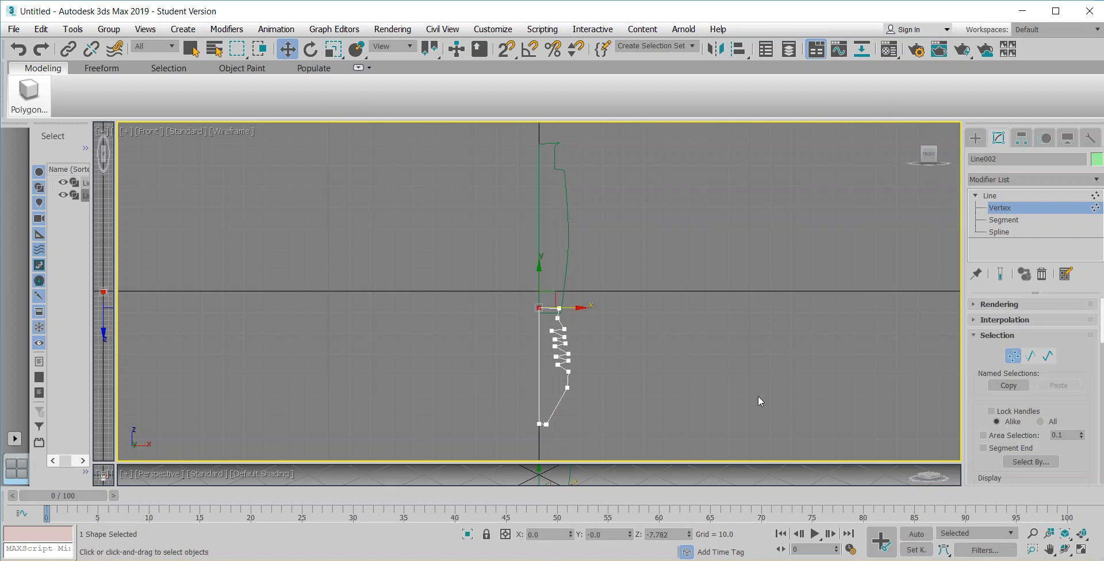
{"action": "left_click", "coordinate": [972, 197]}
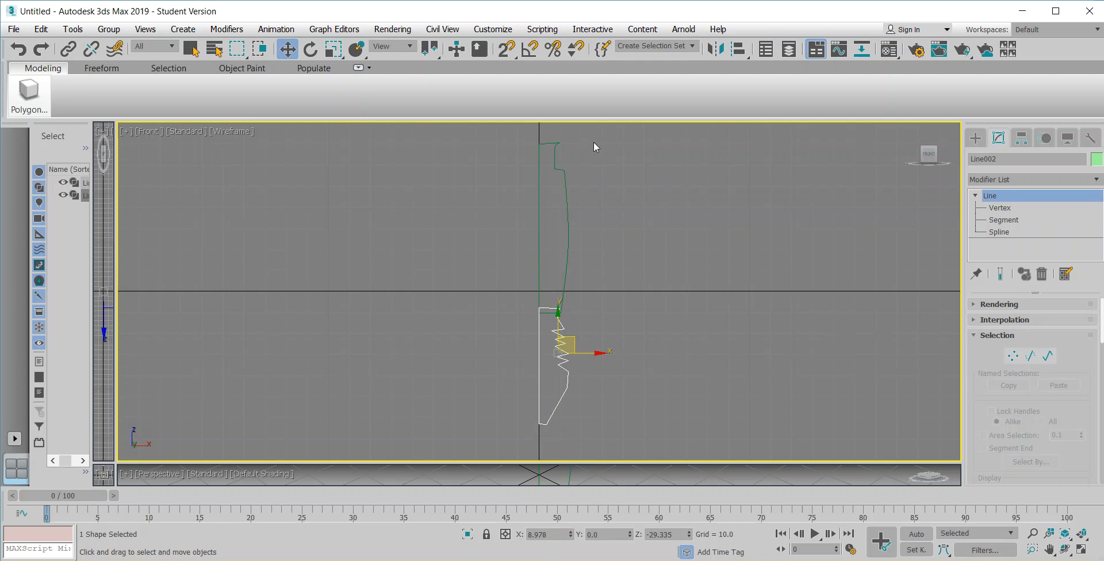
Apply a Lathe modifier to the upper profile, compare the alignment options and keep Min
{"action": "left_click", "coordinate": [553, 157]}
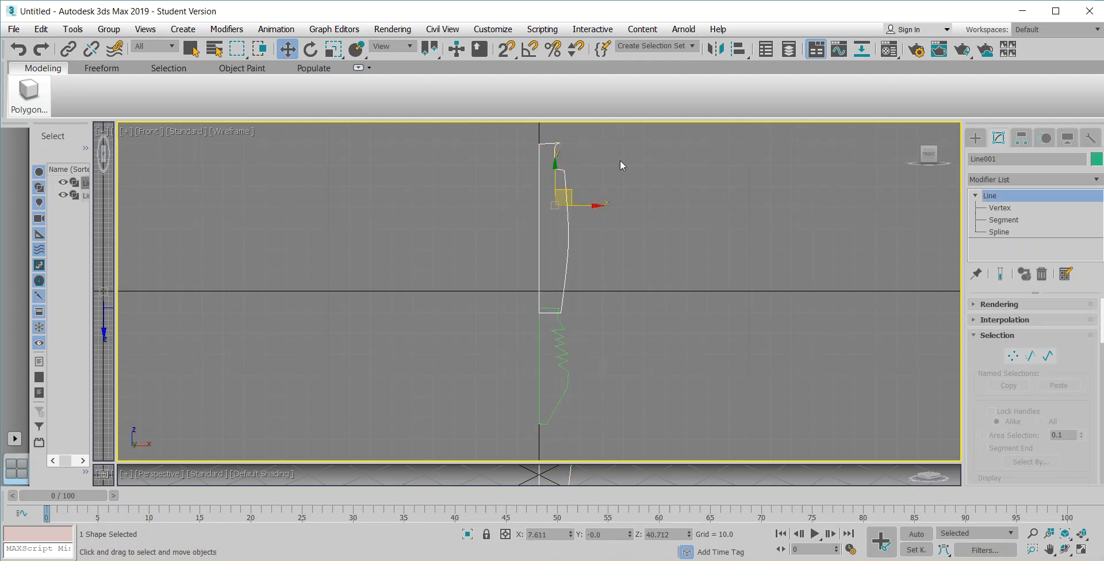
{"action": "left_click", "coordinate": [1037, 180]}
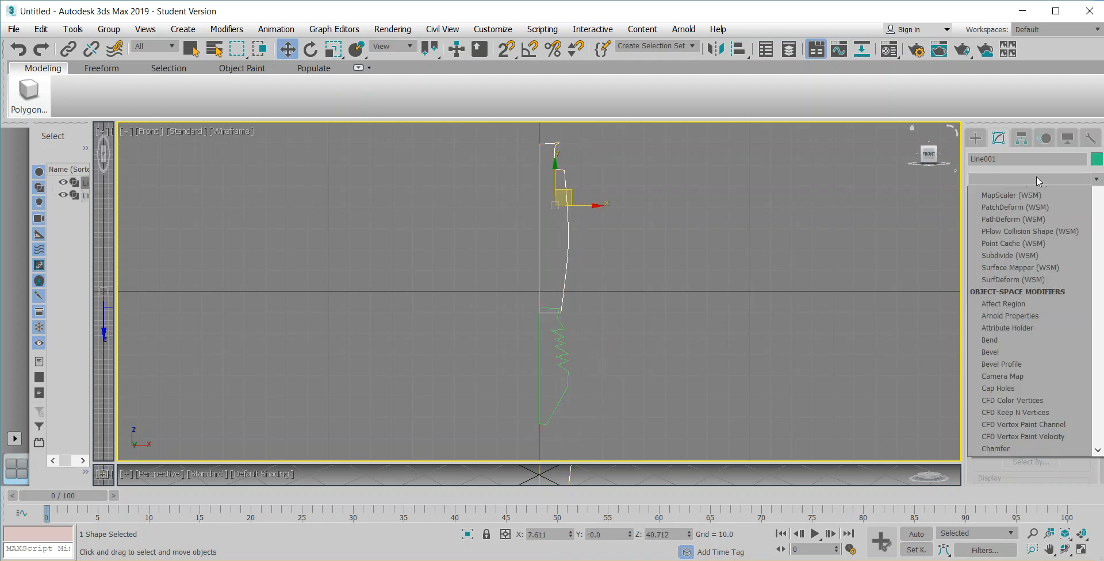
{"action": "key", "text": "l"}
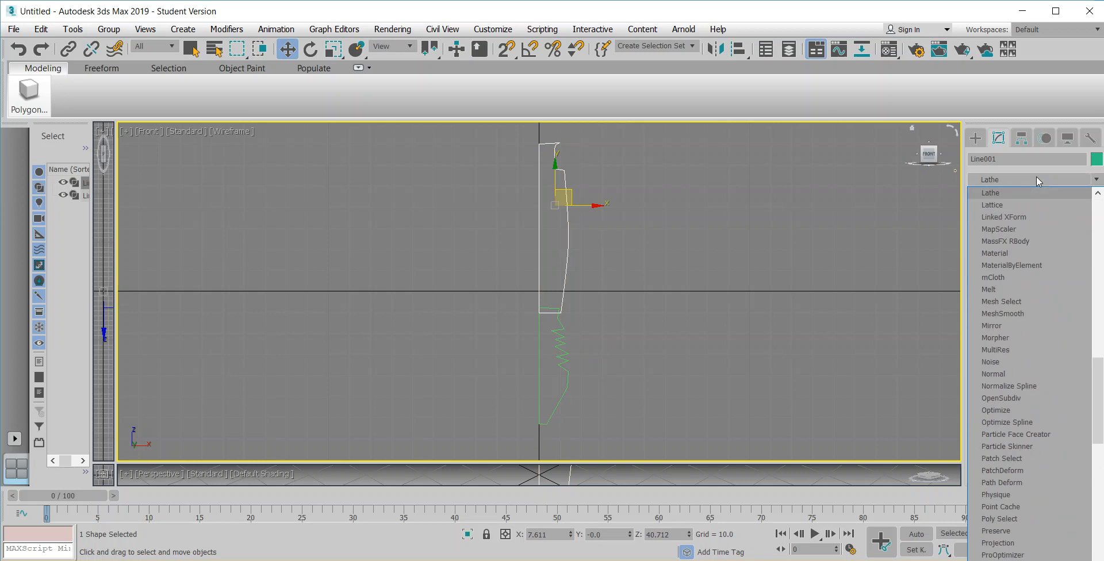
{"action": "left_click", "coordinate": [1013, 191]}
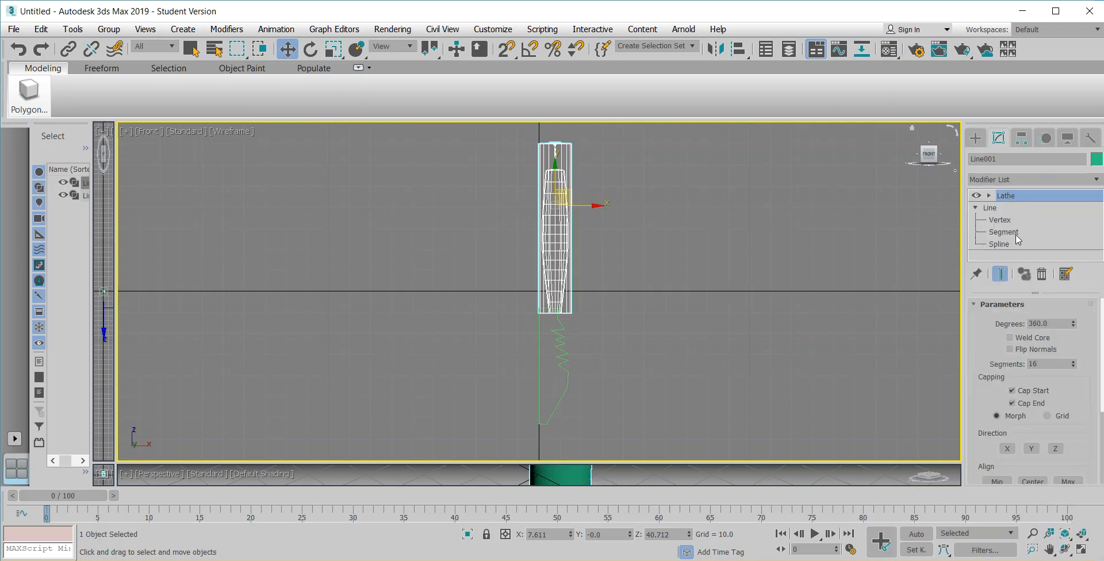
{"action": "scroll", "coordinate": [1068, 419], "scroll_direction": "down", "scroll_amount": 2}
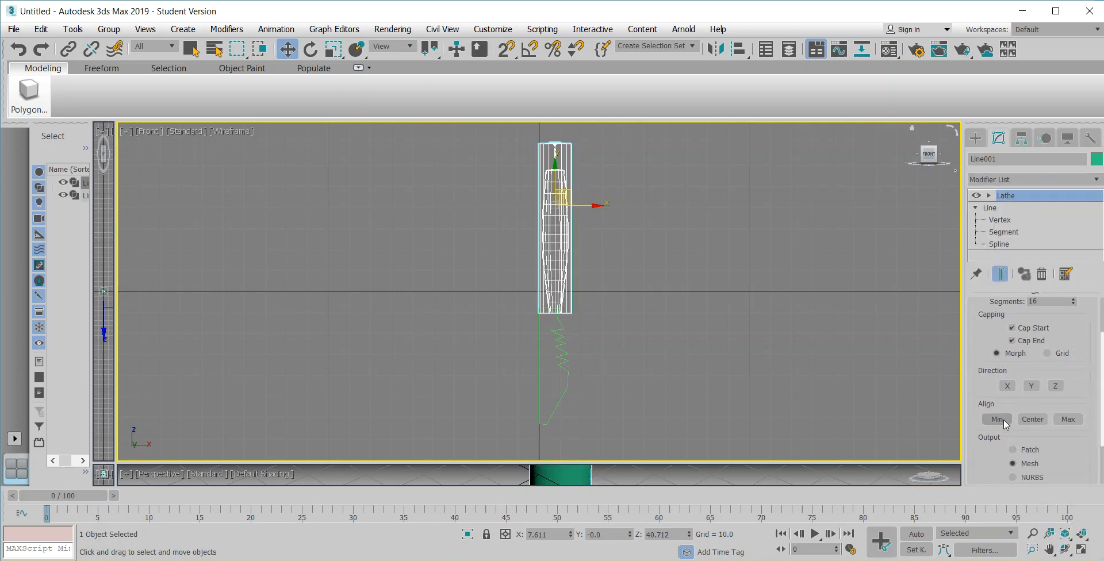
{"action": "left_click", "coordinate": [1002, 420]}
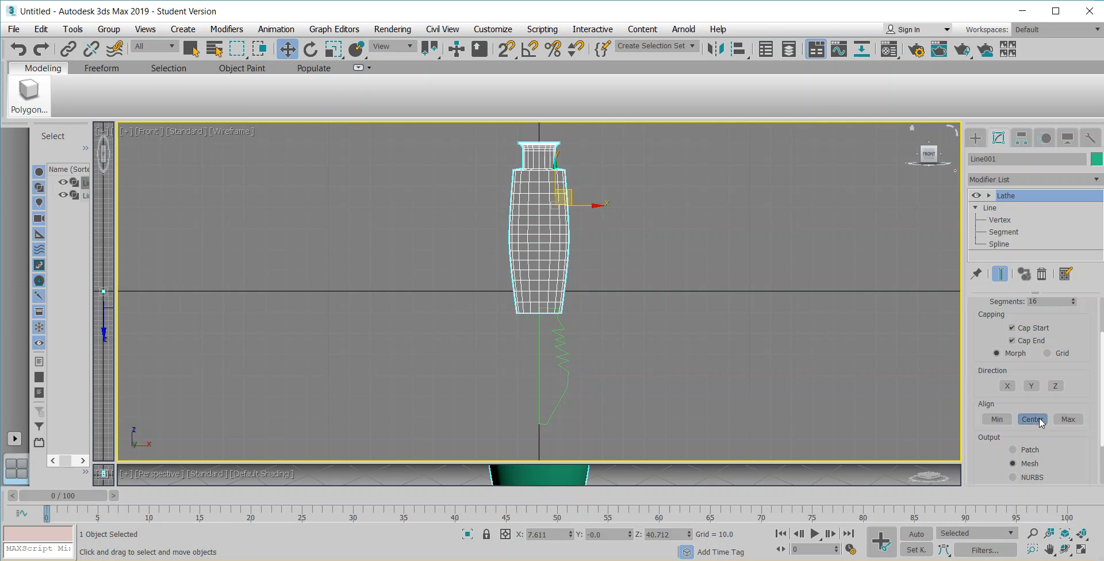
{"action": "left_click", "coordinate": [1070, 419]}
{"action": "left_click", "coordinate": [997, 419]}
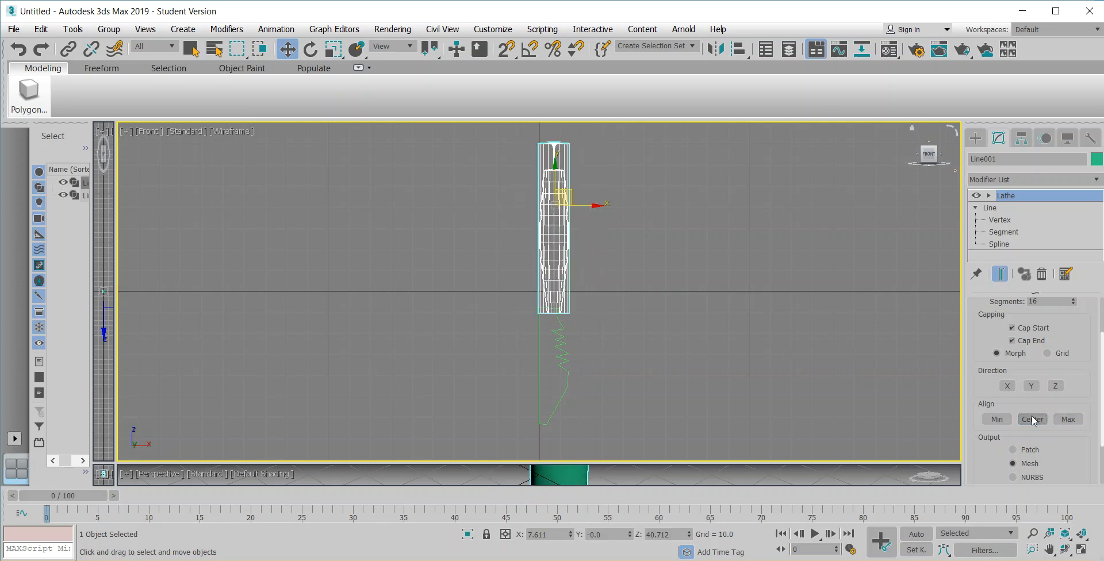
{"action": "left_click", "coordinate": [996, 420]}
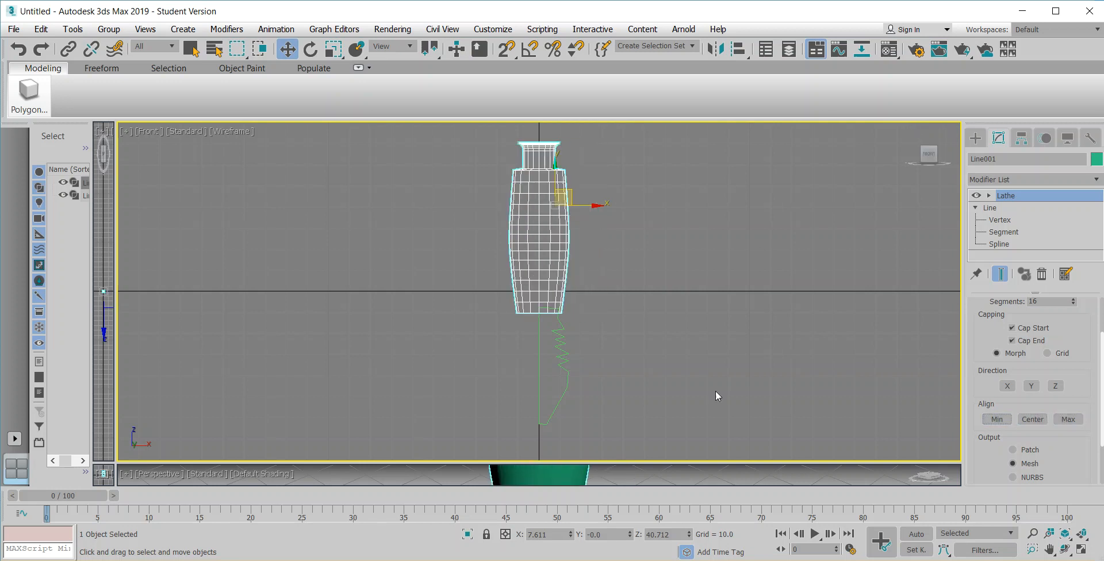
Apply a Lathe modifier to the lower profile and set its alignment to Min
{"action": "left_click", "coordinate": [567, 368]}
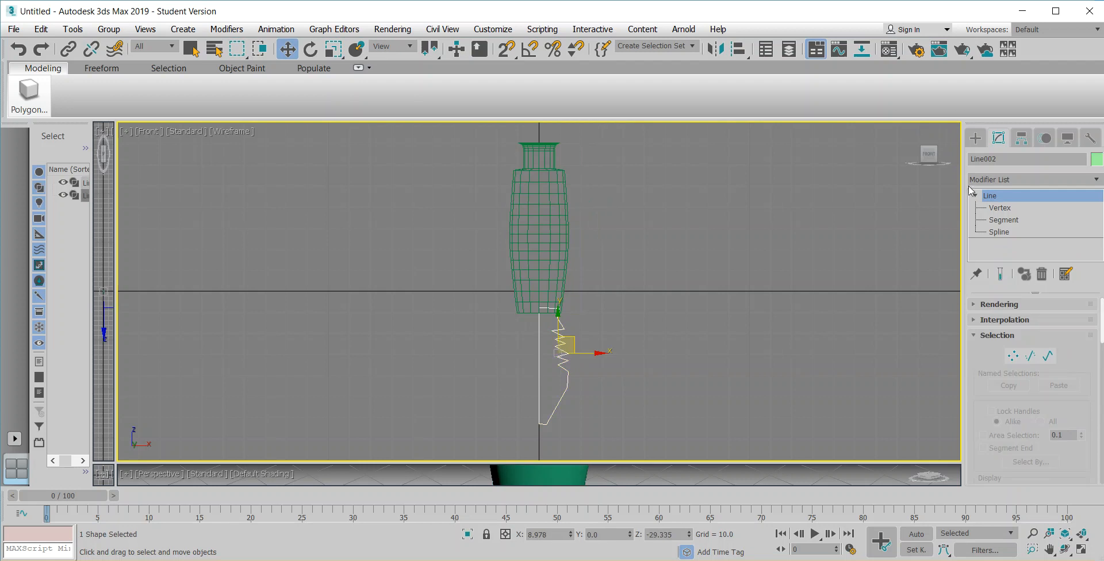
{"action": "left_click", "coordinate": [1007, 180]}
{"action": "type", "text": "l"}
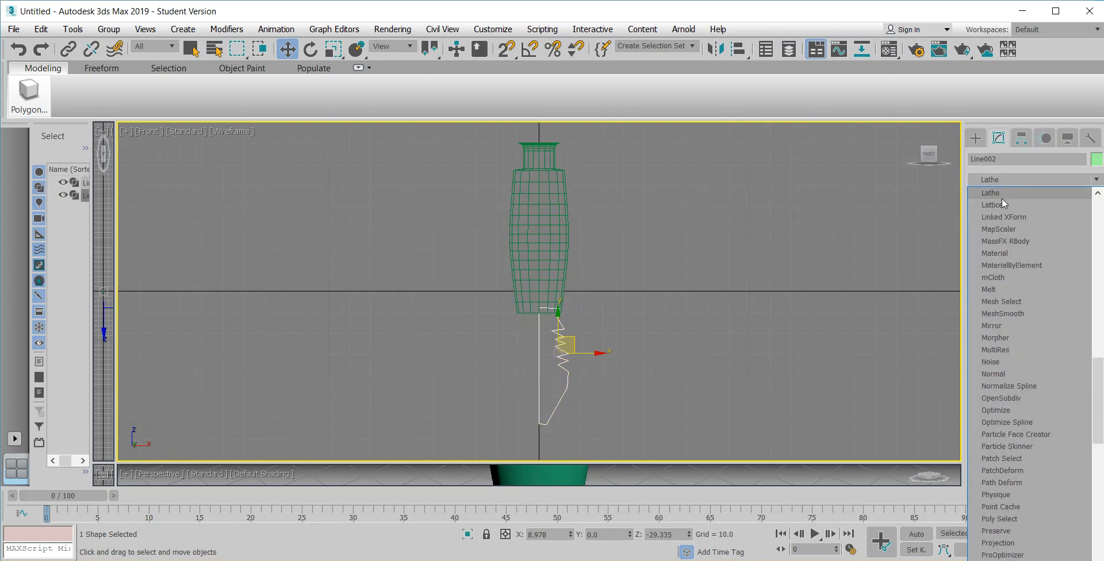
{"action": "left_click", "coordinate": [1003, 196]}
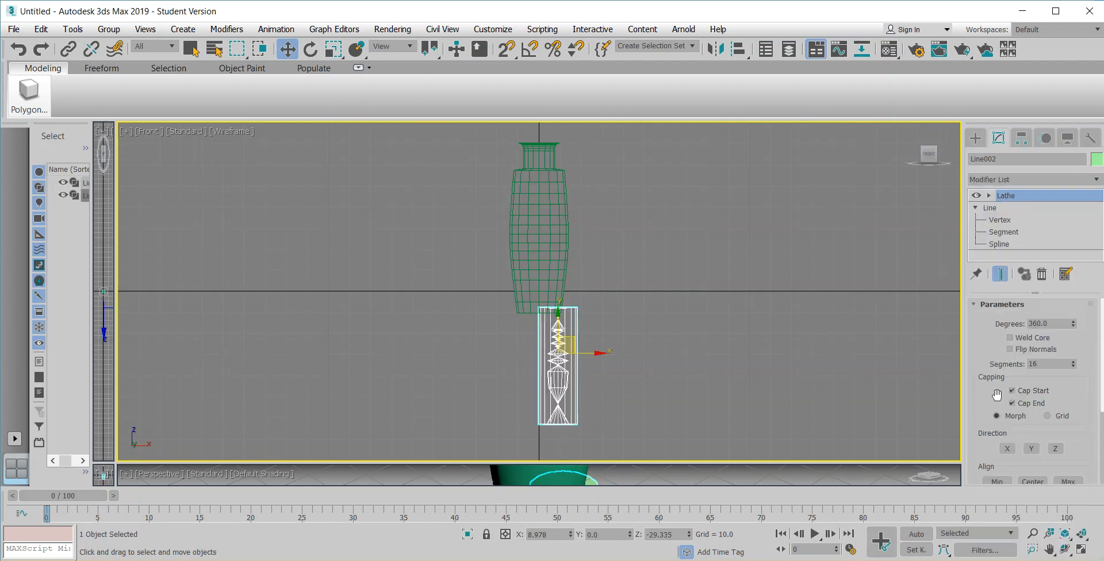
{"action": "left_click", "coordinate": [999, 482]}
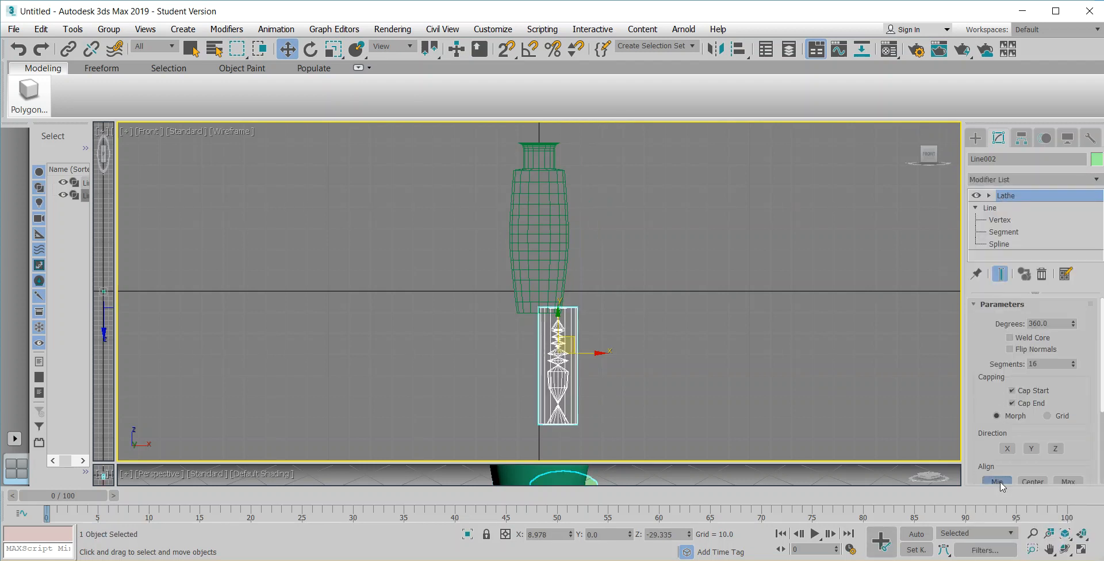
Return to the lower profile's Vertex level, select its zigzag vertices and convert them to Smooth
{"action": "left_click", "coordinate": [545, 246]}
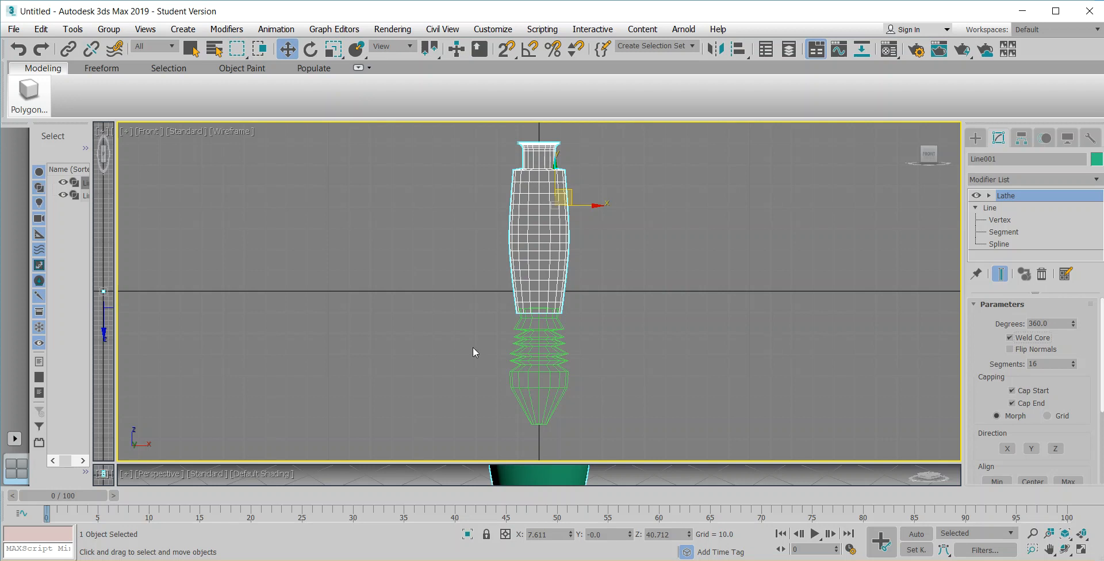
{"action": "left_click", "coordinate": [538, 342]}
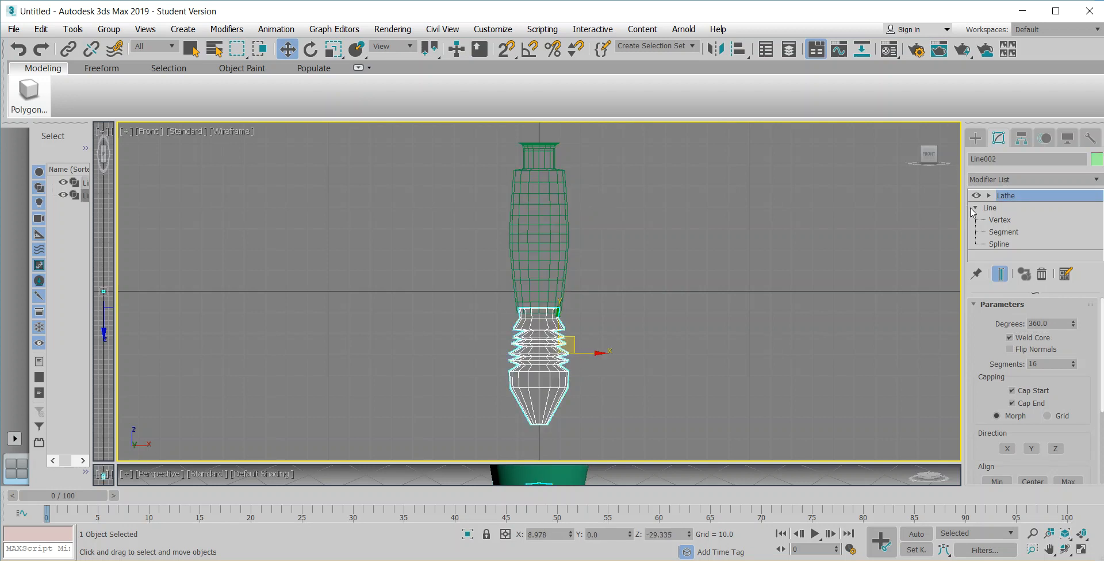
{"action": "left_click", "coordinate": [999, 220]}
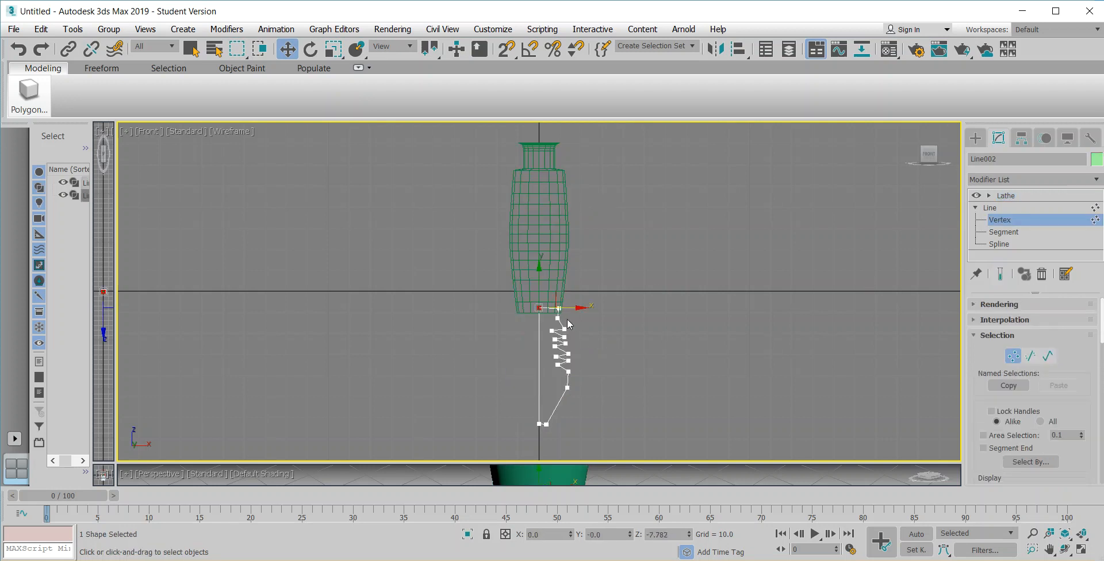
{"action": "left_click_drag", "start_coordinate": [544, 325], "coordinate": [577, 375]}
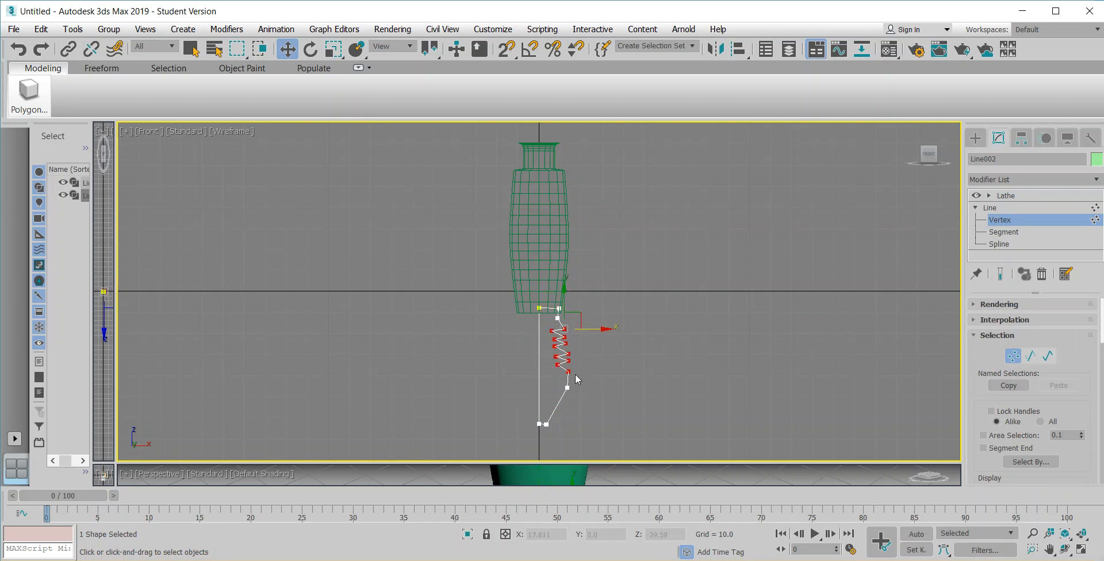
{"action": "right_click", "coordinate": [569, 371]}
{"action": "left_click", "coordinate": [543, 289]}
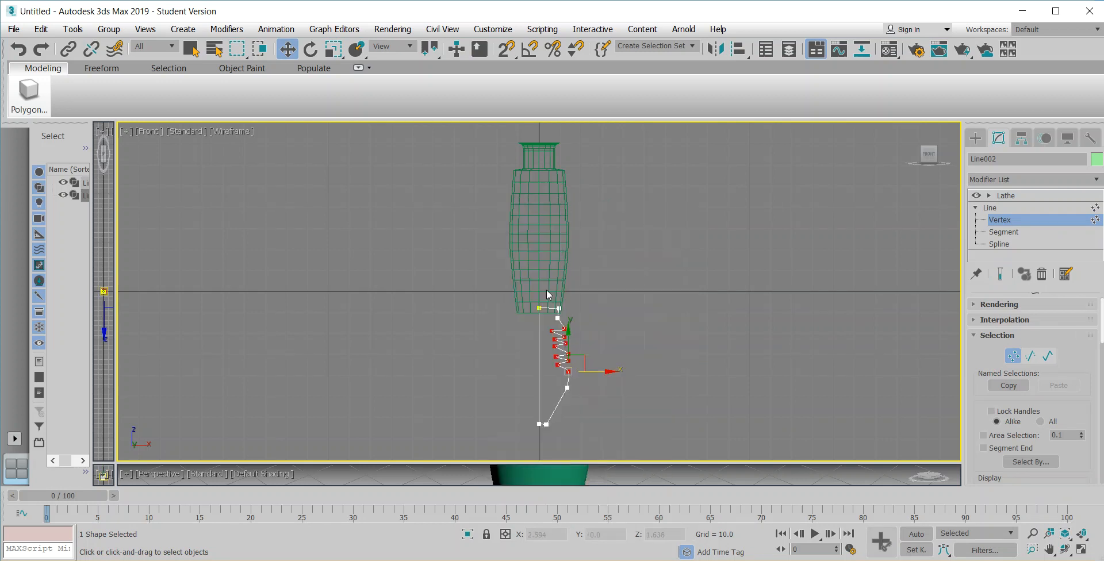
{"action": "left_click", "coordinate": [679, 346]}
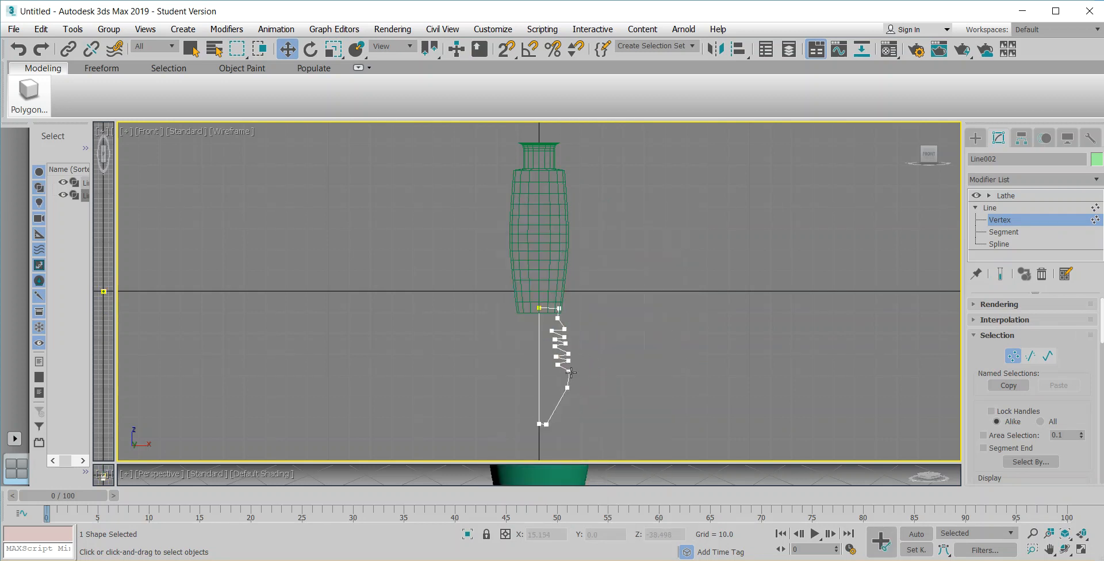
Reposition the lowest vertices of the lower profile's zigzag, shifting them outward from the axis
{"action": "left_click", "coordinate": [569, 372]}
{"action": "left_click_drag", "start_coordinate": [578, 356], "coordinate": [590, 352]}
{"action": "left_click", "coordinate": [559, 364]}
{"action": "left_click", "coordinate": [567, 361]}
Shift the zigzag's inner vertices slightly outward along X, and move its upper outer vertices outward as well
{"action": "left_click_drag", "start_coordinate": [543, 320], "coordinate": [565, 362]}
{"action": "left_click", "coordinate": [595, 331]}
{"action": "left_click_drag", "start_coordinate": [544, 326], "coordinate": [561, 367]}
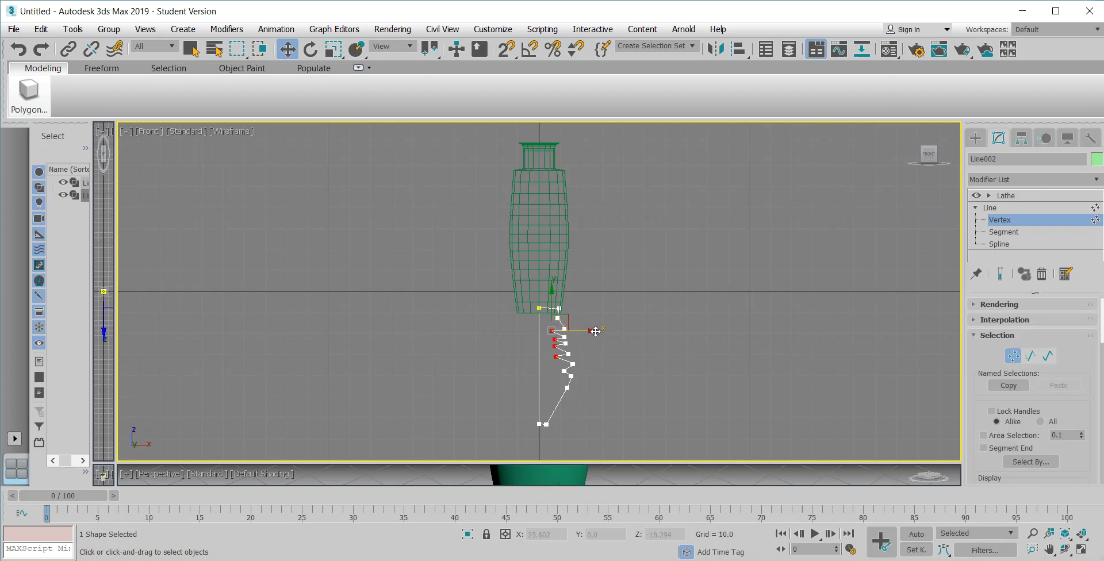
{"action": "left_click_drag", "start_coordinate": [596, 330], "coordinate": [567, 349]}
{"action": "left_click", "coordinate": [656, 343]}
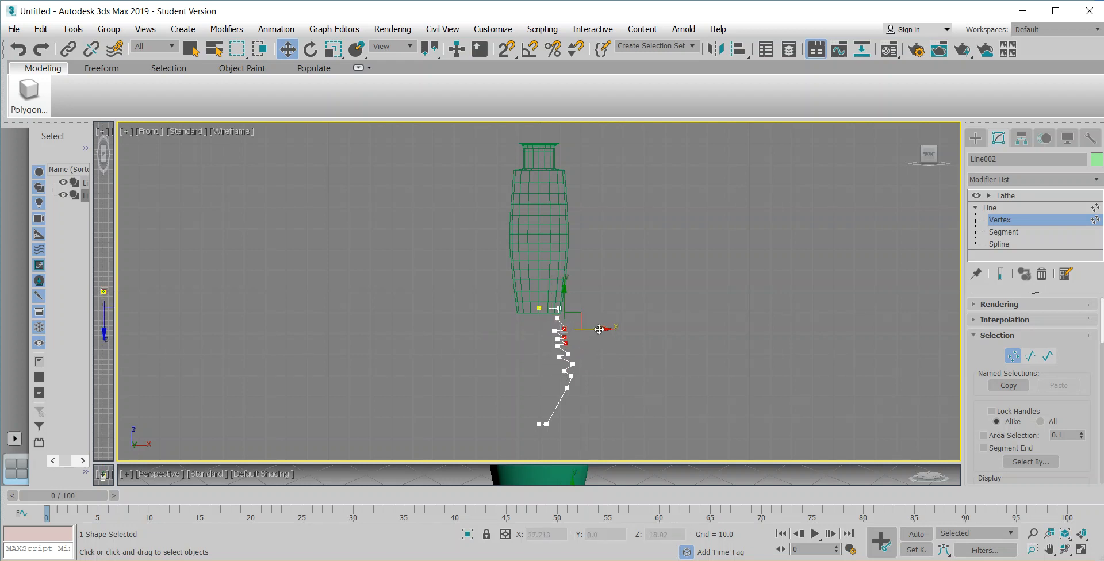
{"action": "left_click", "coordinate": [612, 367]}
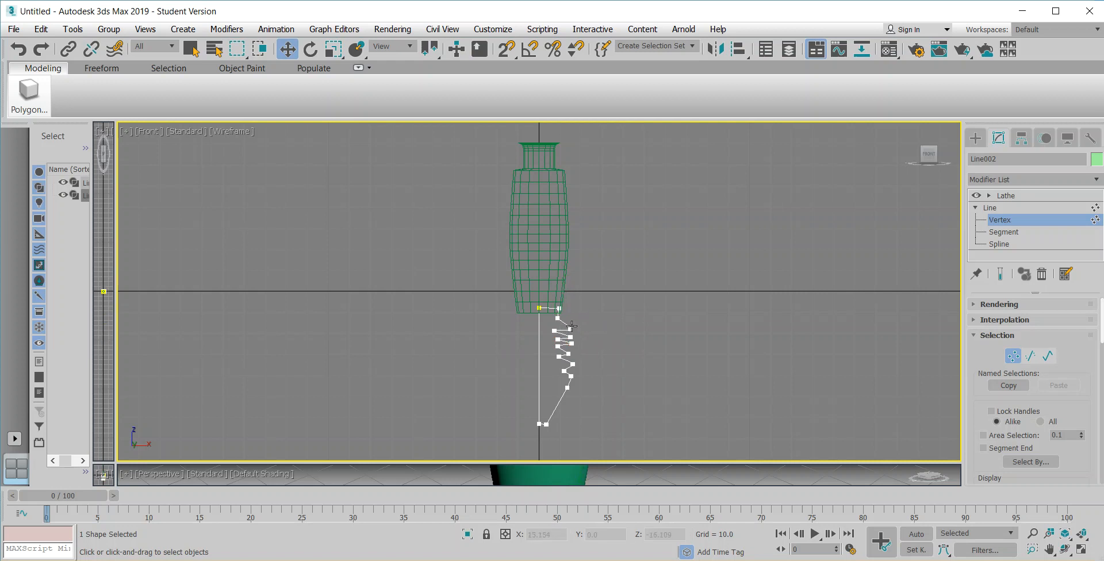
Raise the zigzag's topmost outer vertex, respace the outer vertices below it and convert the last one moved to Smooth
{"action": "left_click", "coordinate": [570, 330]}
{"action": "left_click_drag", "start_coordinate": [581, 318], "coordinate": [580, 311]}
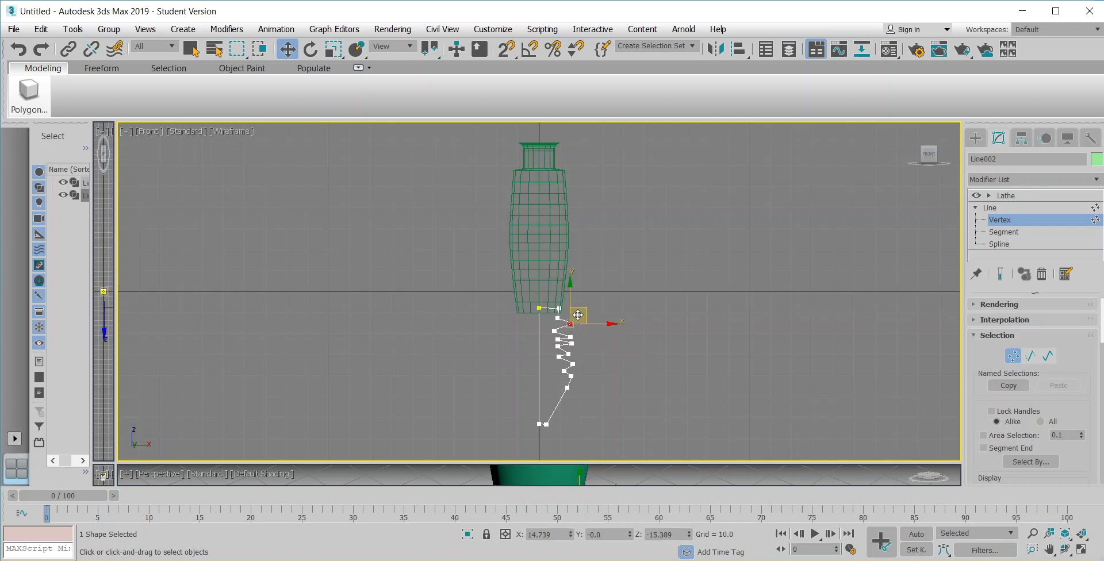
{"action": "left_click", "coordinate": [589, 352]}
{"action": "left_click", "coordinate": [571, 343]}
{"action": "left_click", "coordinate": [586, 337]}
{"action": "left_click", "coordinate": [570, 341]}
{"action": "left_click_drag", "start_coordinate": [587, 326], "coordinate": [590, 330]}
{"action": "right_click", "coordinate": [572, 340]}
{"action": "left_click", "coordinate": [561, 266]}
{"action": "left_click", "coordinate": [650, 386]}
Delete the protruding outer vertex and its adjacent inner vertex mid-zigzag, and lower the remaining inner vertex into the gap
{"action": "scroll", "coordinate": [609, 355], "scroll_direction": "up", "scroll_amount": 4}
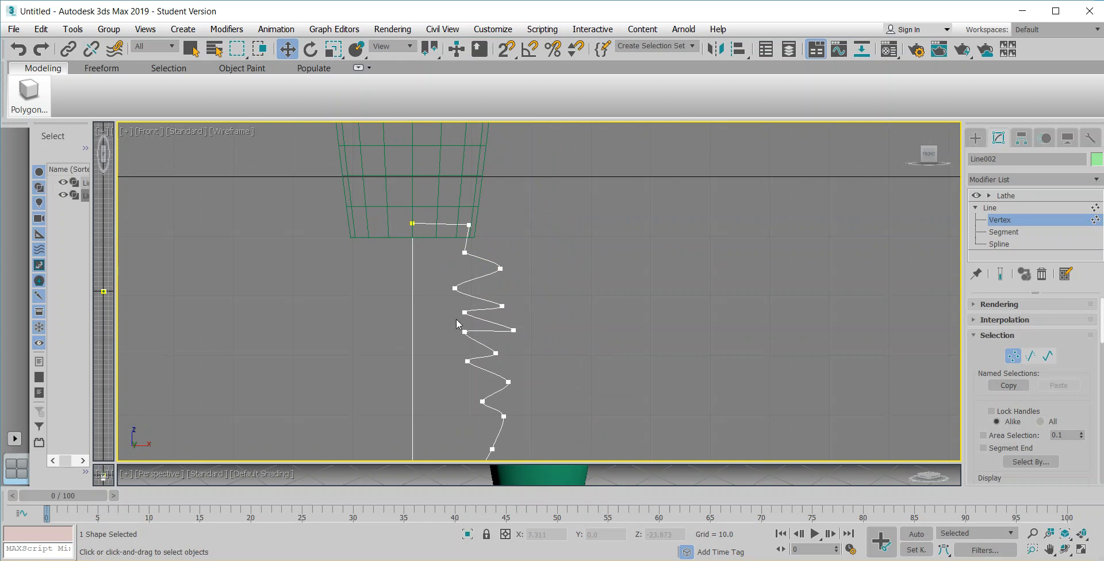
{"action": "left_click_drag", "start_coordinate": [527, 339], "coordinate": [525, 339]}
{"action": "key", "text": "Delete"}
{"action": "left_click", "coordinate": [464, 313]}
{"action": "left_click_drag", "start_coordinate": [481, 295], "coordinate": [480, 328]}
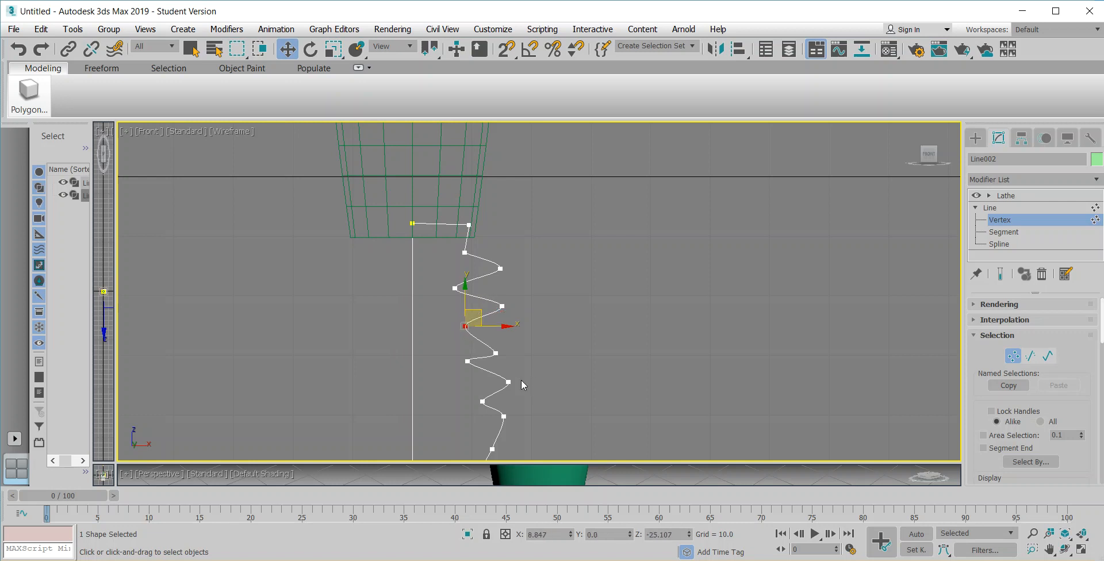
Even out the thread depth by moving two protruding outer vertices inward and the two uppermost inner vertices slightly outward
{"action": "left_click", "coordinate": [508, 381]}
{"action": "left_click_drag", "start_coordinate": [529, 381], "coordinate": [516, 381]}
{"action": "left_click", "coordinate": [501, 306]}
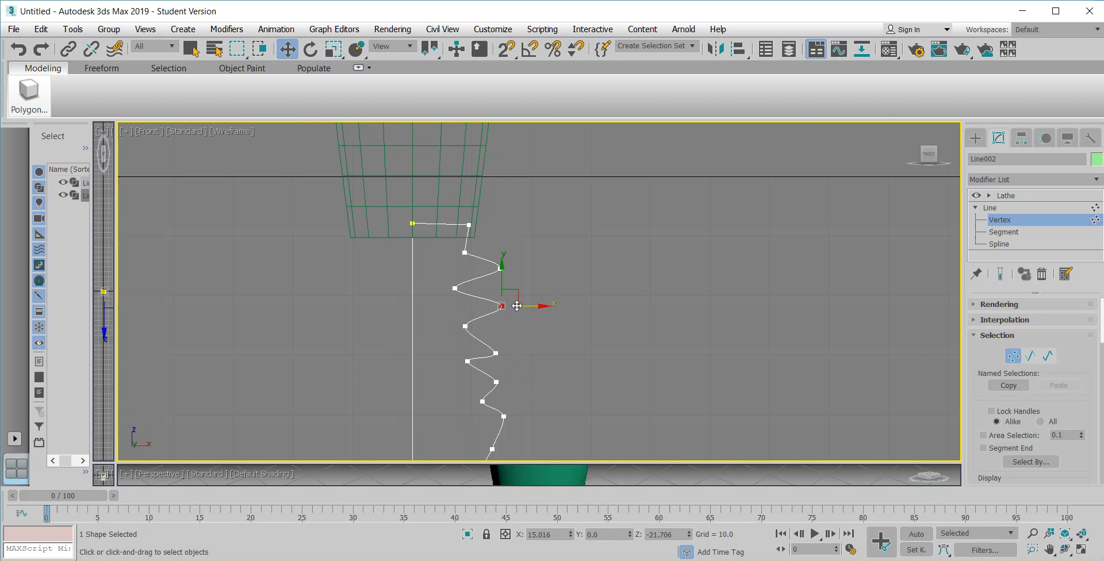
{"action": "left_click_drag", "start_coordinate": [517, 306], "coordinate": [493, 288]}
{"action": "left_click", "coordinate": [455, 288]}
{"action": "left_click", "coordinate": [465, 253]}
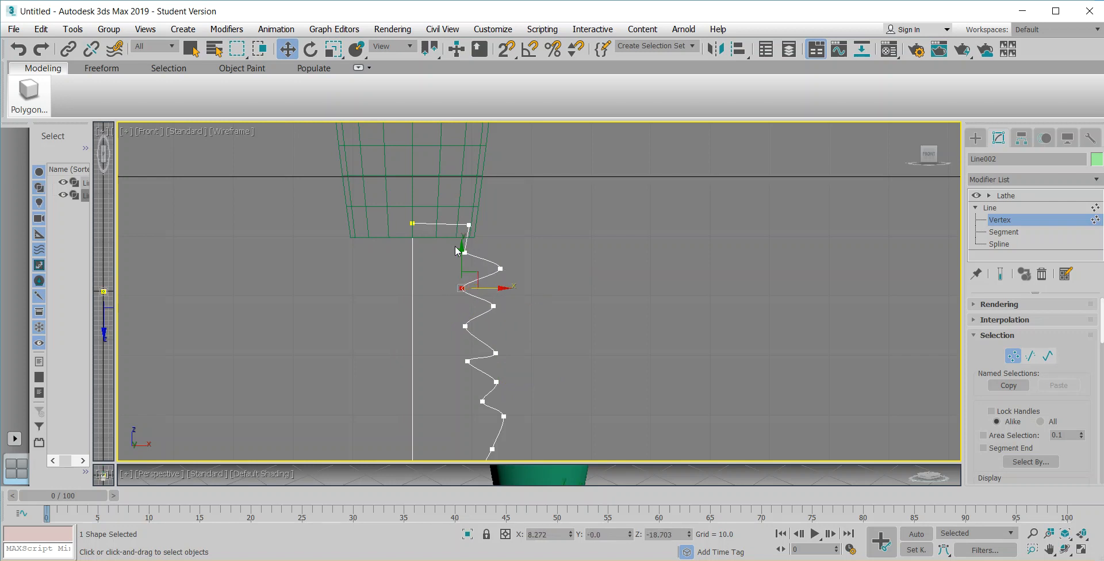
{"action": "left_click_drag", "start_coordinate": [516, 253], "coordinate": [508, 254]}
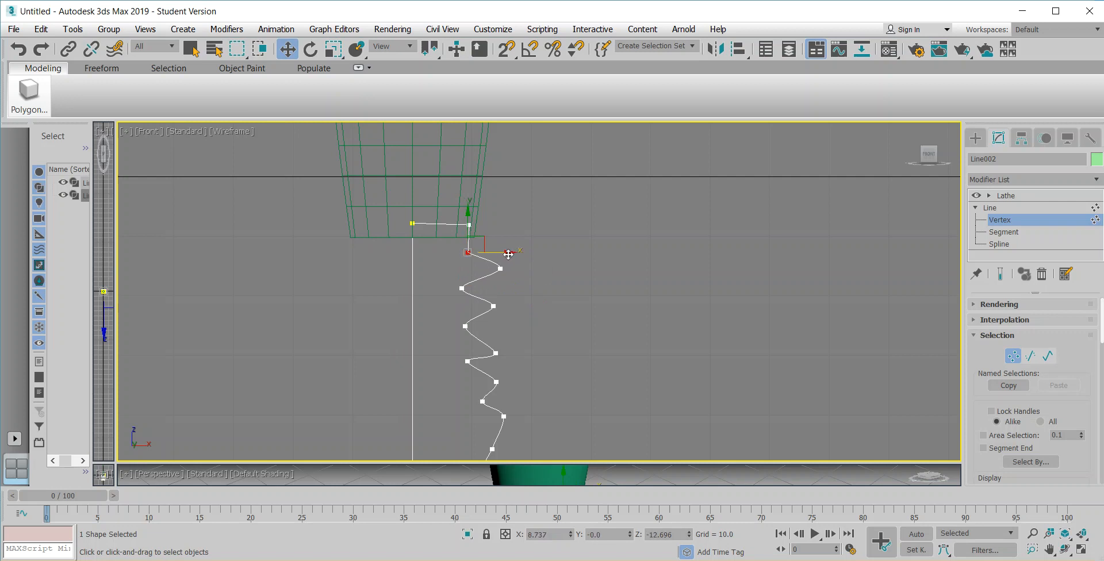
Raise the outer vertex in the middle of the thread and shift the lowest inner vertex toward the axis
{"action": "left_click", "coordinate": [495, 353]}
{"action": "left_click_drag", "start_coordinate": [498, 319], "coordinate": [501, 312]}
{"action": "left_click", "coordinate": [482, 401]}
{"action": "left_click_drag", "start_coordinate": [499, 402], "coordinate": [489, 402]}
{"action": "scroll", "coordinate": [574, 352], "scroll_direction": "down", "scroll_amount": 3}
{"action": "scroll", "coordinate": [579, 343], "scroll_direction": "down", "scroll_amount": 3}
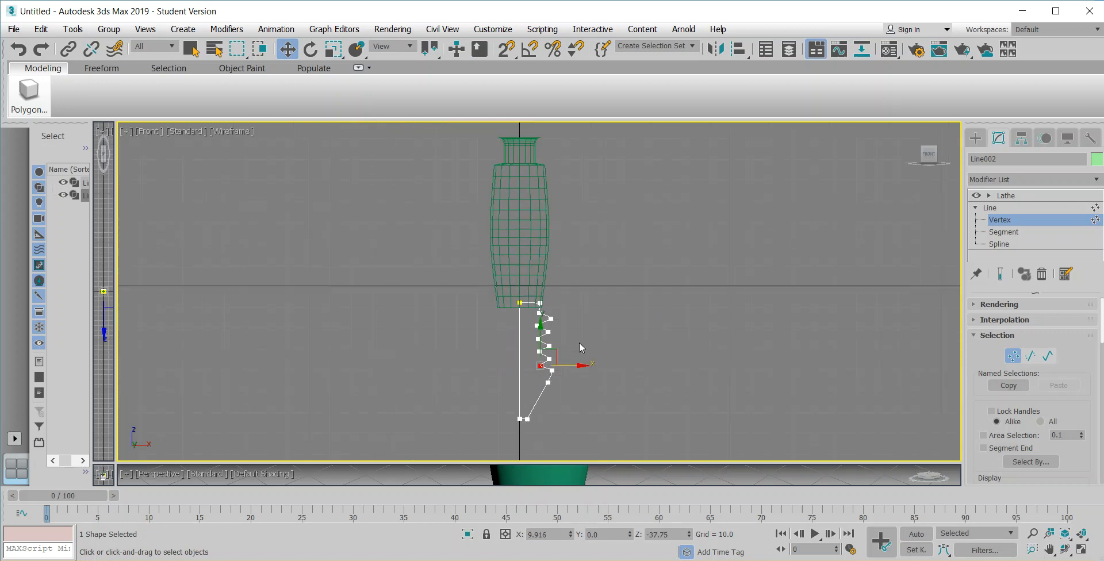
Leave vertex editing and return to the Lathe level to check the reshaped lower part
{"action": "left_click", "coordinate": [990, 196]}
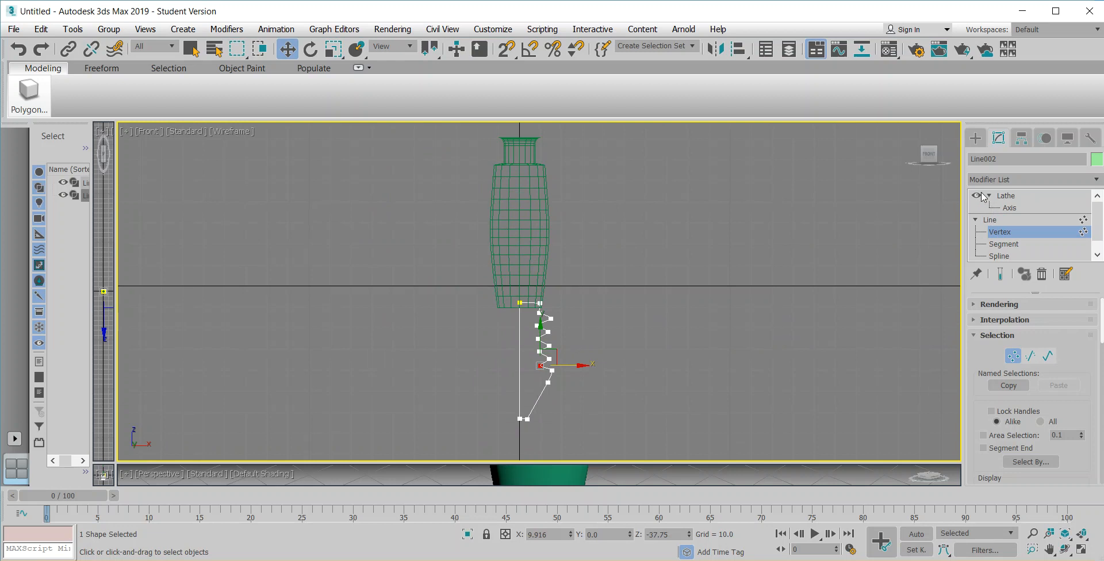
{"action": "left_click", "coordinate": [994, 221]}
{"action": "key", "text": "1"}
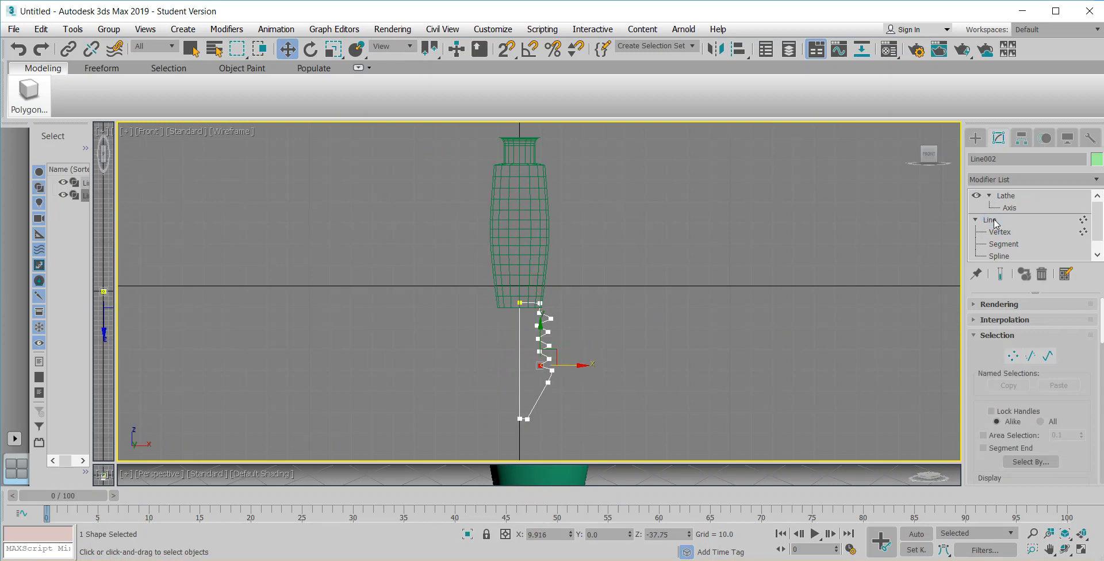
{"action": "left_click", "coordinate": [1000, 222]}
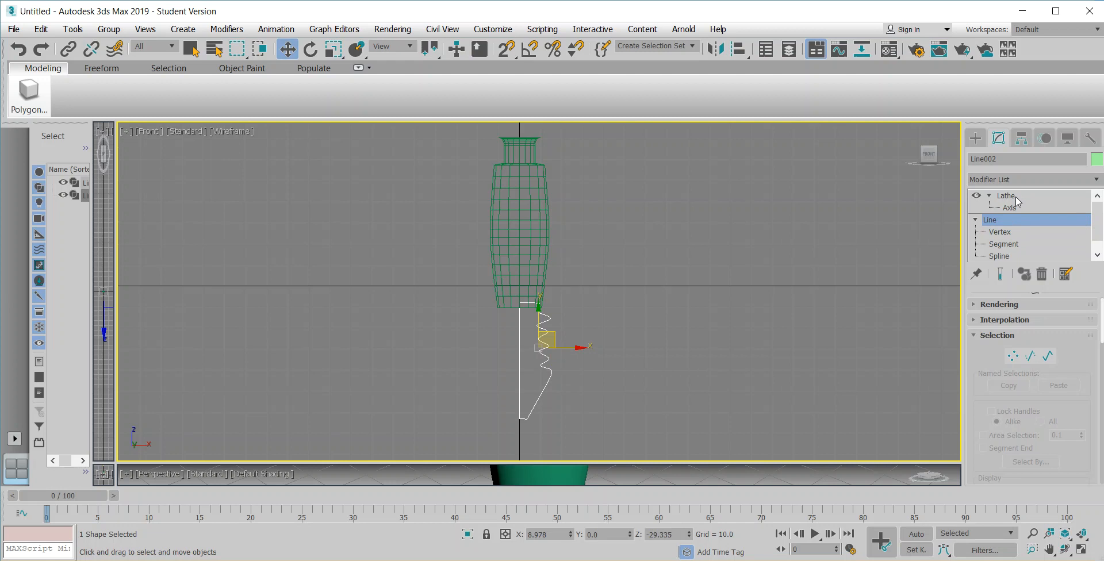
{"action": "left_click", "coordinate": [1006, 196]}
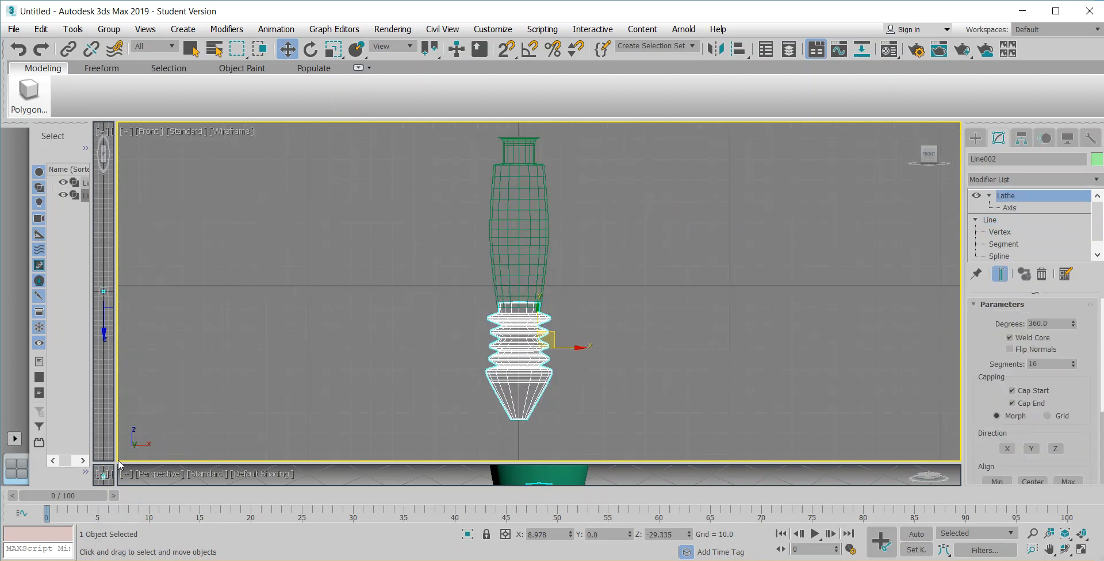
Move the thread's five outer vertices together inward along X, and return to the Lathe level
{"action": "left_click", "coordinate": [998, 233]}
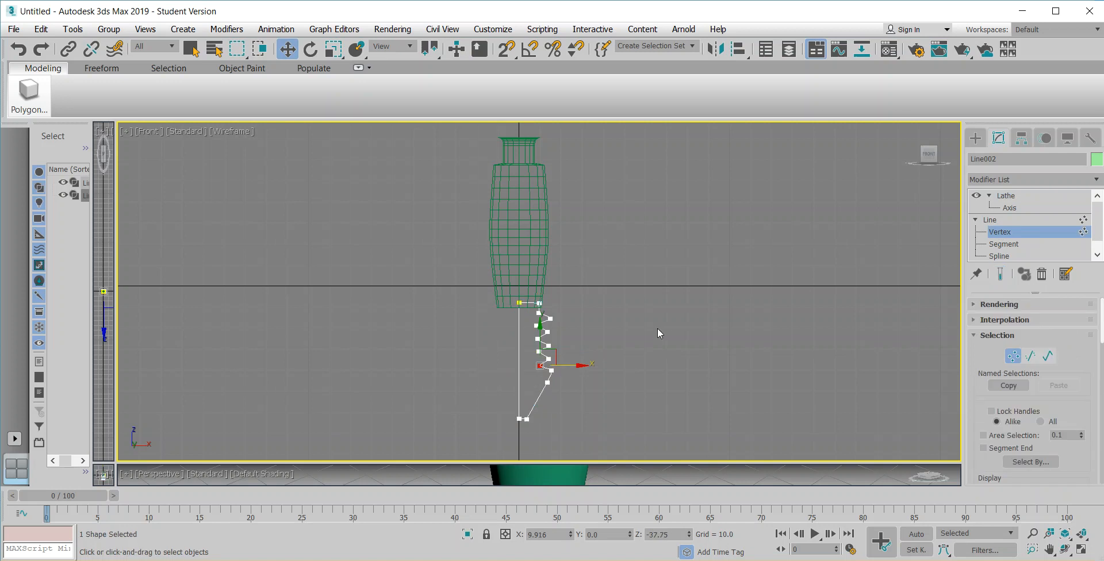
{"action": "left_click_drag", "start_coordinate": [549, 369], "coordinate": [547, 374]}
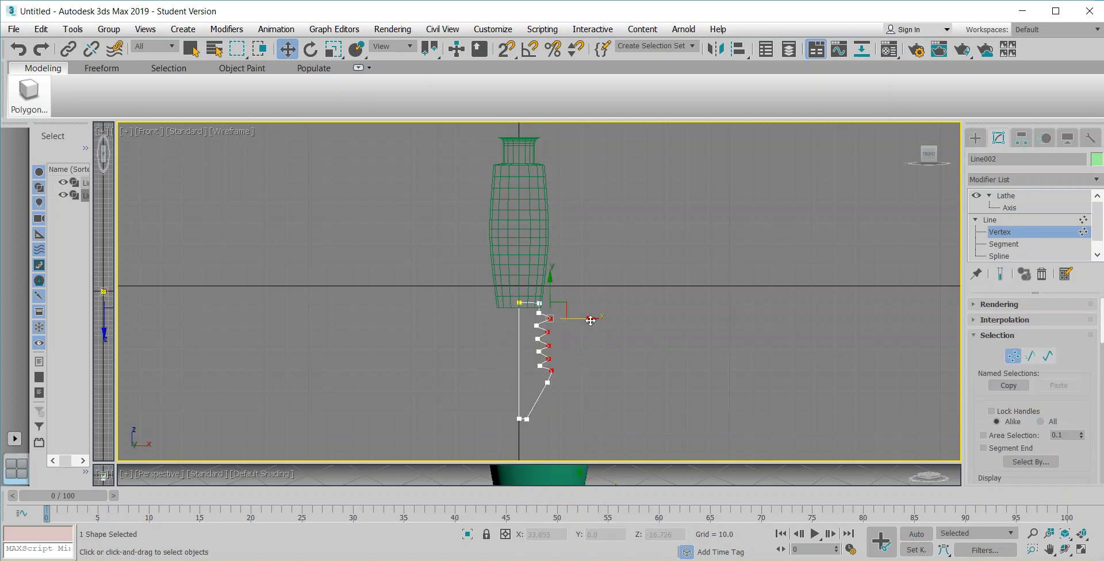
{"action": "left_click_drag", "start_coordinate": [590, 319], "coordinate": [586, 320]}
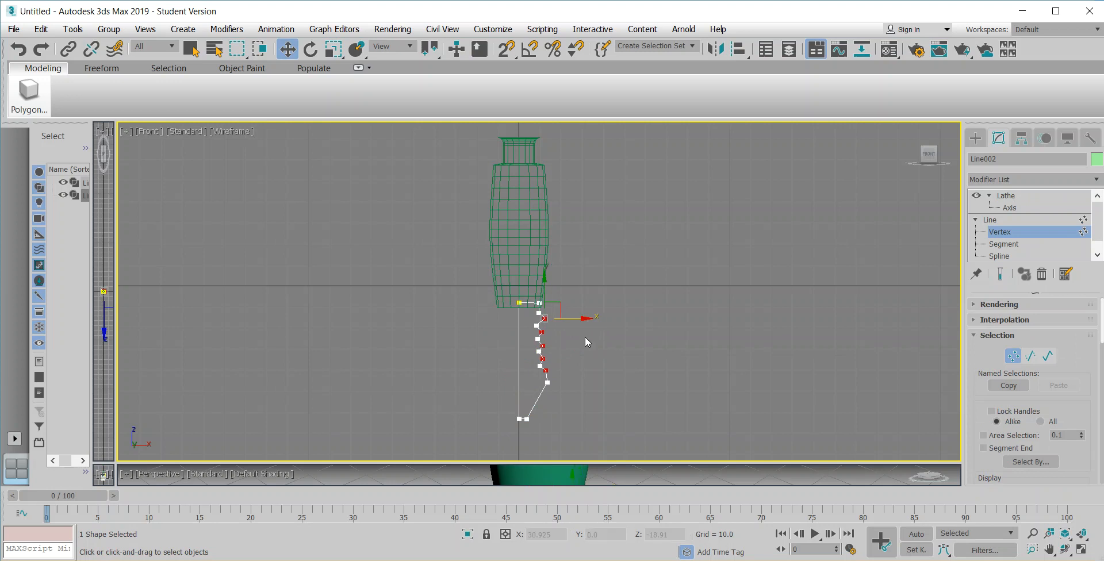
{"action": "left_click", "coordinate": [1015, 196]}
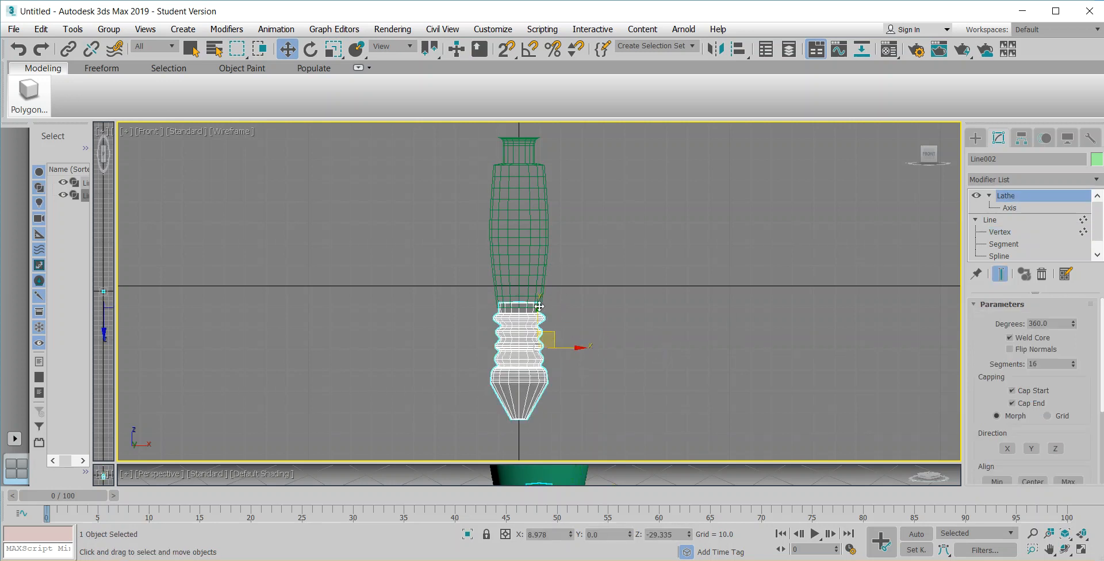
Stretch both lathed objects together along their vertical axis with non-uniform scaling, and enlarge the Perspective viewport
{"action": "left_click", "coordinate": [510, 257]}
{"action": "left_click", "coordinate": [520, 340], "text": "ctrl"}
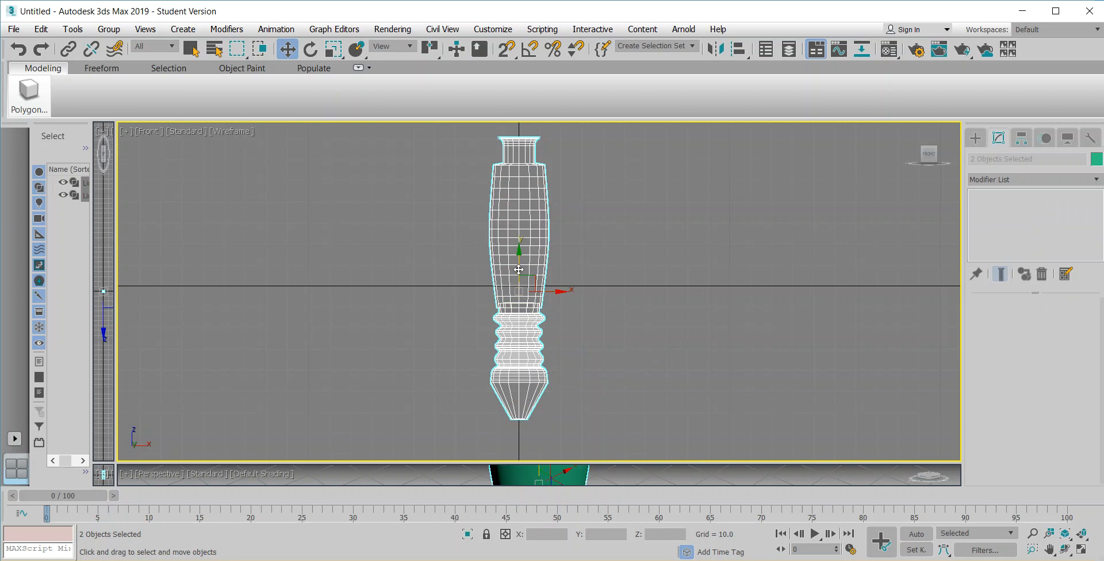
{"action": "left_click", "coordinate": [334, 50]}
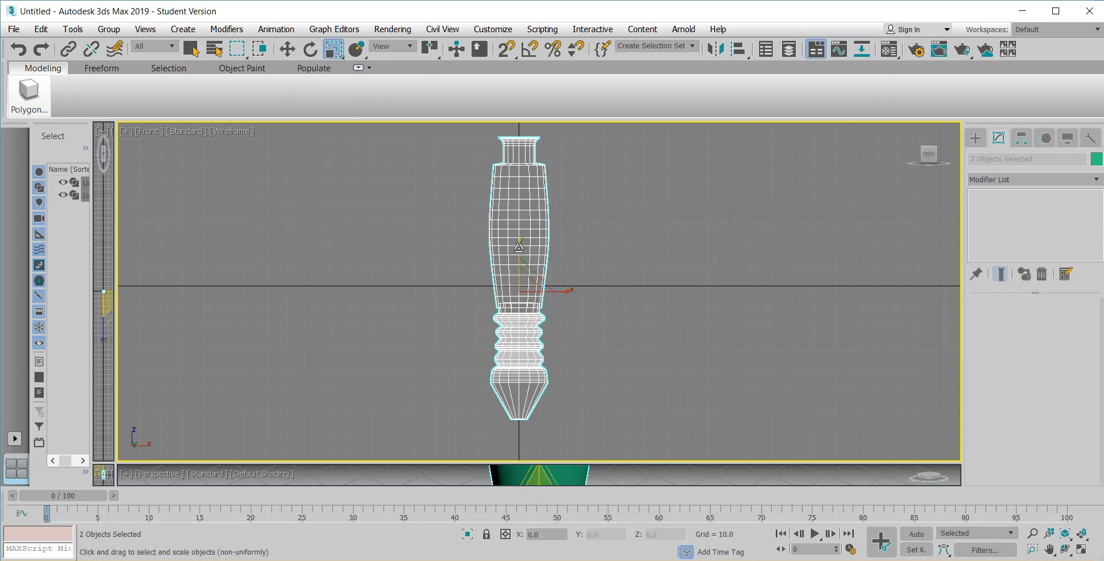
{"action": "left_click_drag", "start_coordinate": [518, 247], "coordinate": [518, 221]}
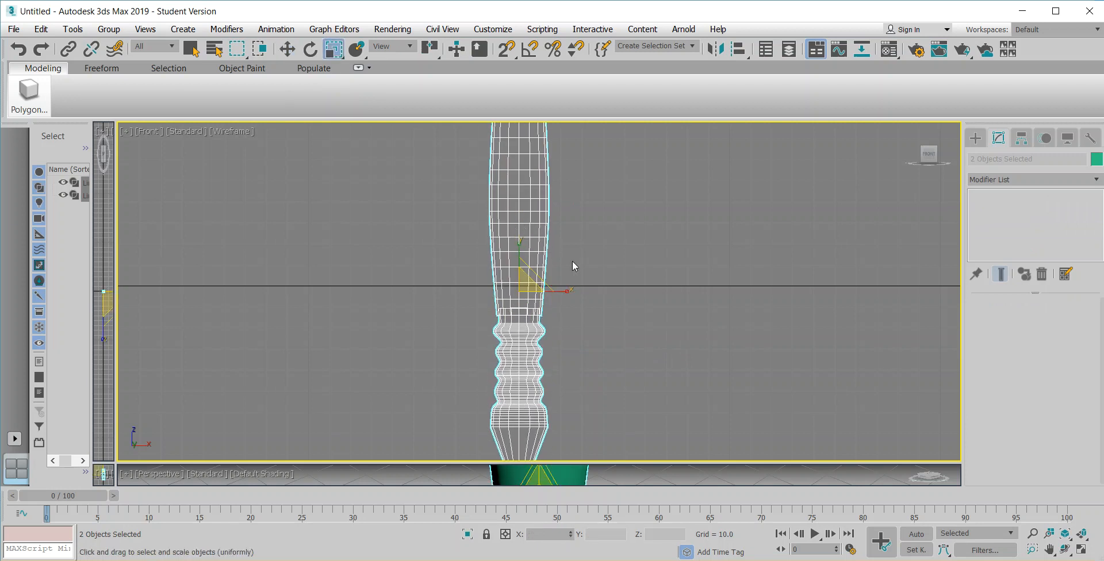
{"action": "scroll", "coordinate": [572, 263], "scroll_direction": "down", "scroll_amount": 5}
{"action": "left_click_drag", "start_coordinate": [116, 462], "coordinate": [211, 191]}
{"action": "scroll", "coordinate": [760, 377], "scroll_direction": "down", "scroll_amount": 3}
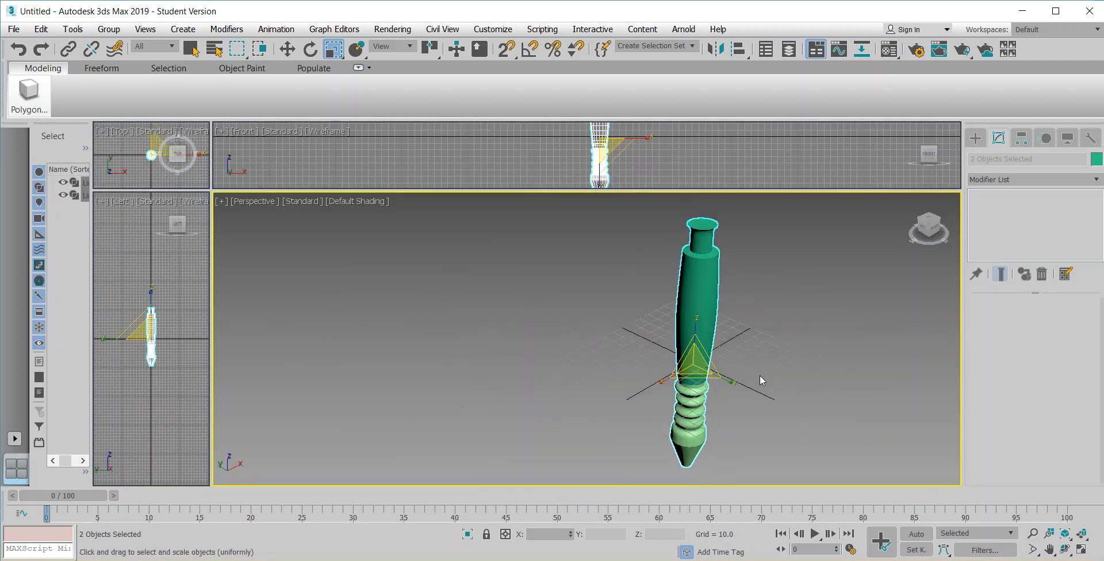
Change the upper body's object color to yellow
{"action": "left_click", "coordinate": [684, 301]}
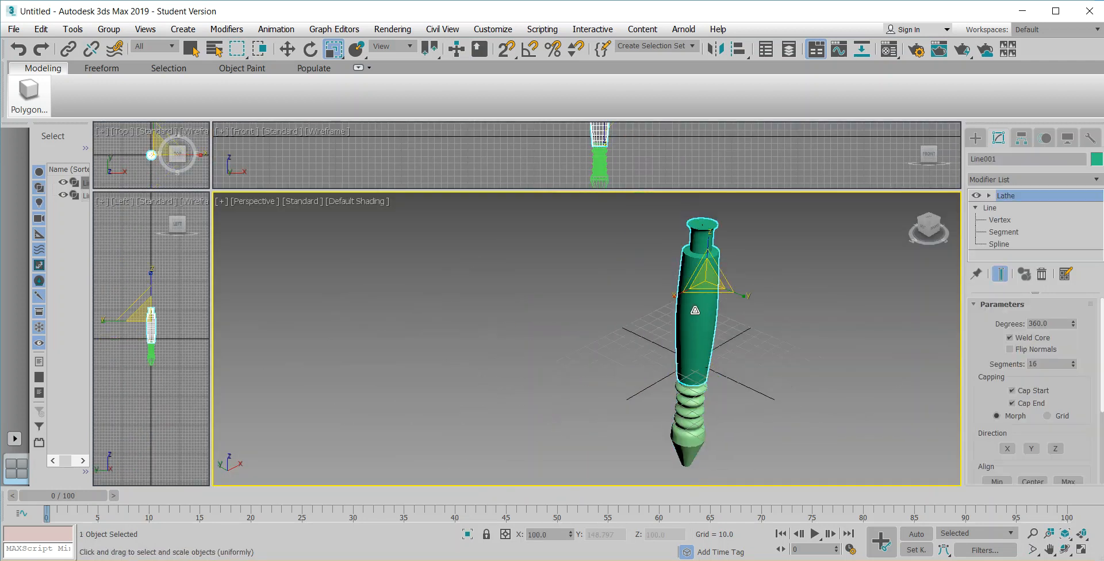
{"action": "left_click", "coordinate": [1096, 159]}
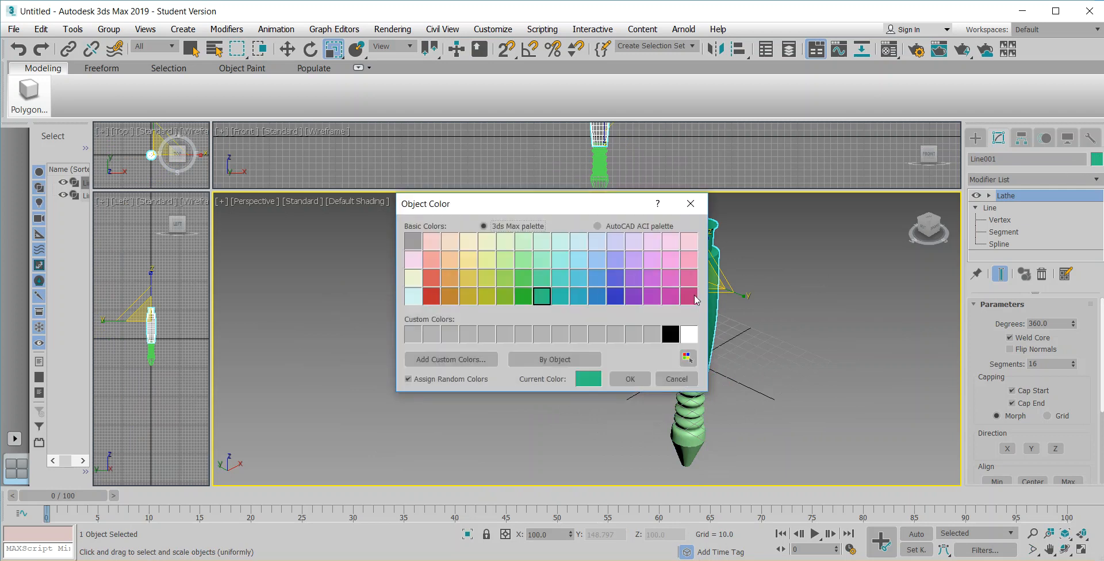
{"action": "left_click", "coordinate": [470, 284]}
{"action": "left_click", "coordinate": [630, 379]}
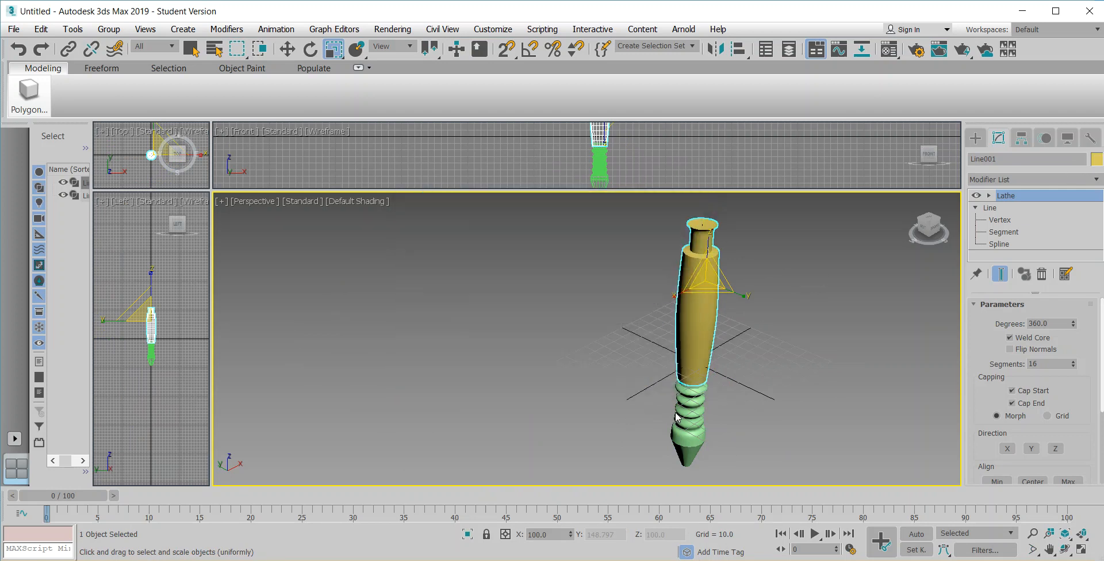
Change the threaded lower part's object color to black
{"action": "left_click", "coordinate": [688, 420]}
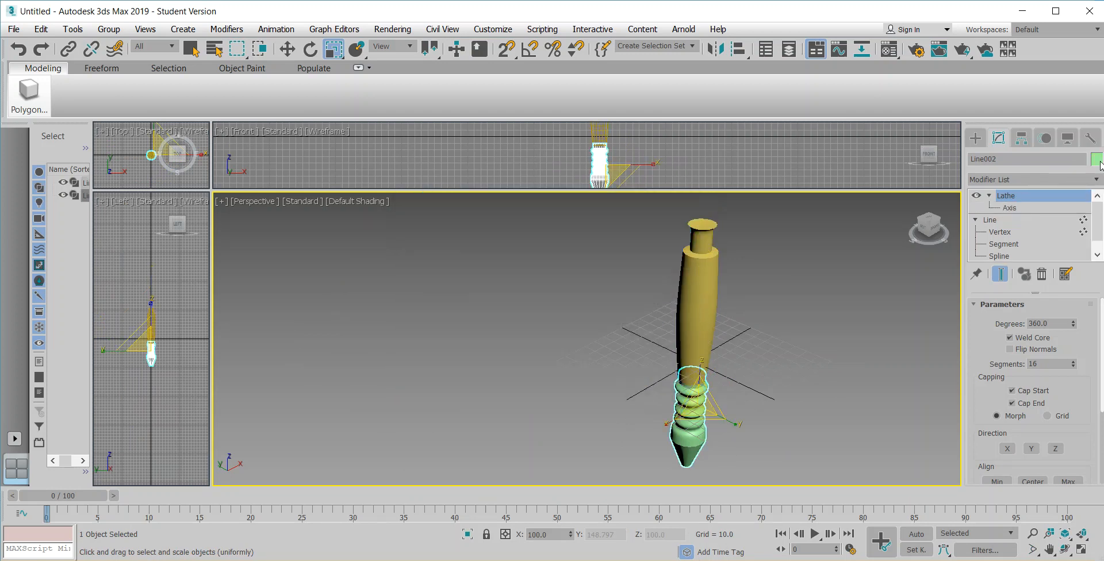
{"action": "left_click", "coordinate": [1098, 161]}
{"action": "left_click", "coordinate": [670, 334]}
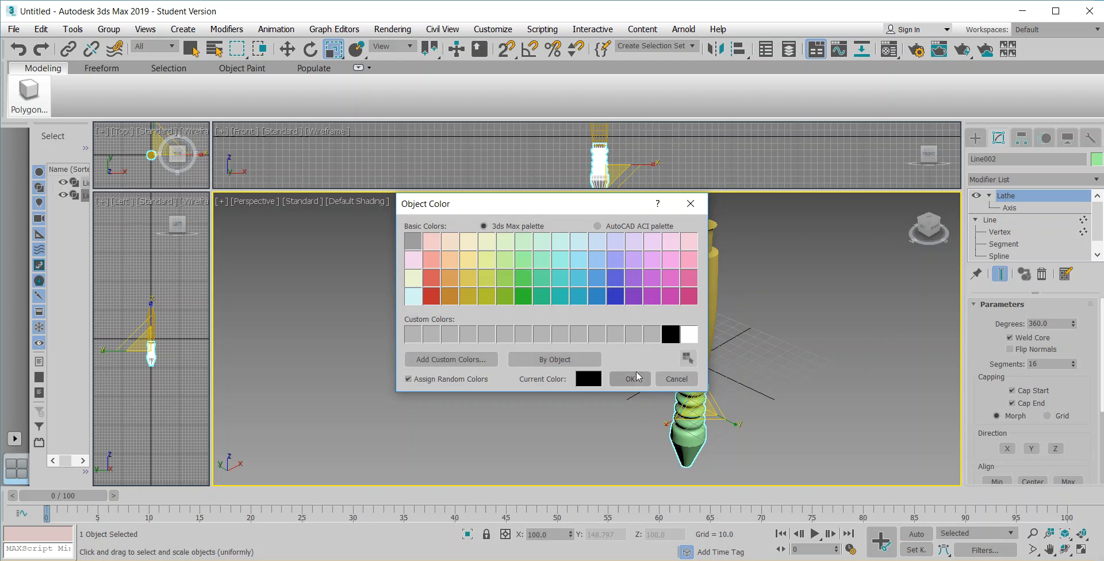
{"action": "left_click", "coordinate": [630, 379]}
{"action": "key", "text": "ctrl+r"}
{"action": "left_click_drag", "start_coordinate": [825, 407], "coordinate": [769, 295]}
{"action": "left_click_drag", "start_coordinate": [594, 365], "coordinate": [600, 329]}
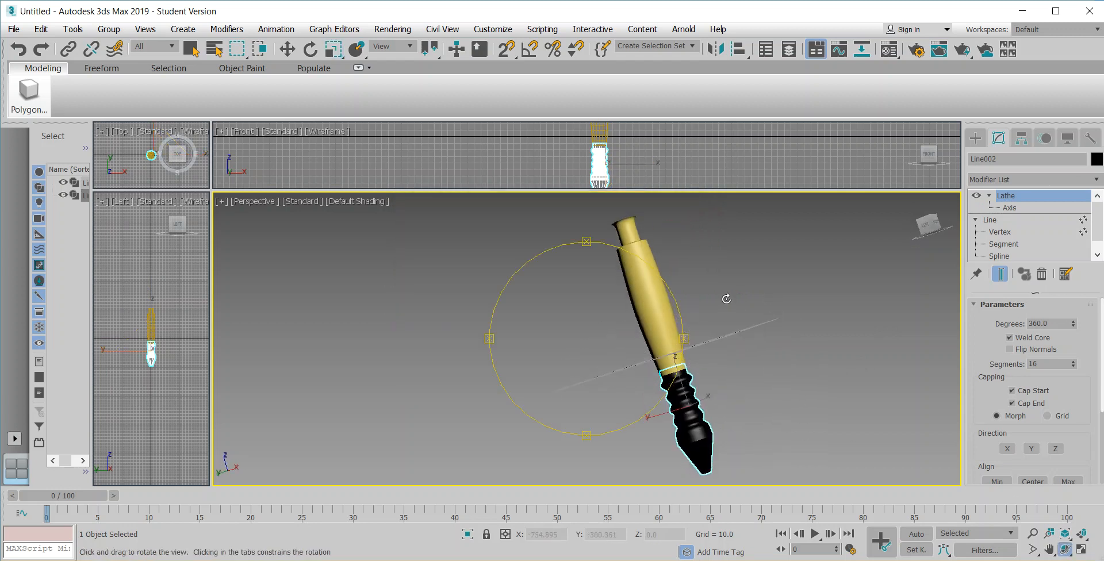
{"action": "left_click_drag", "start_coordinate": [722, 297], "coordinate": [732, 308]}
Save the scene as Pen_2.max in the scenes folder, replacing the existing file
{"action": "left_click", "coordinate": [25, 29]}
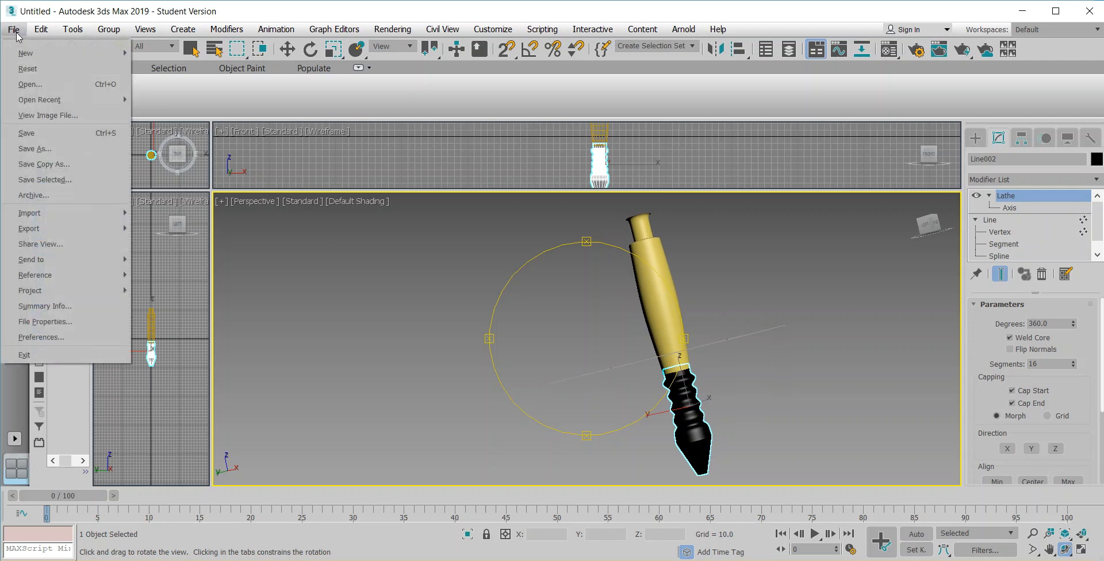
{"action": "left_click", "coordinate": [45, 137]}
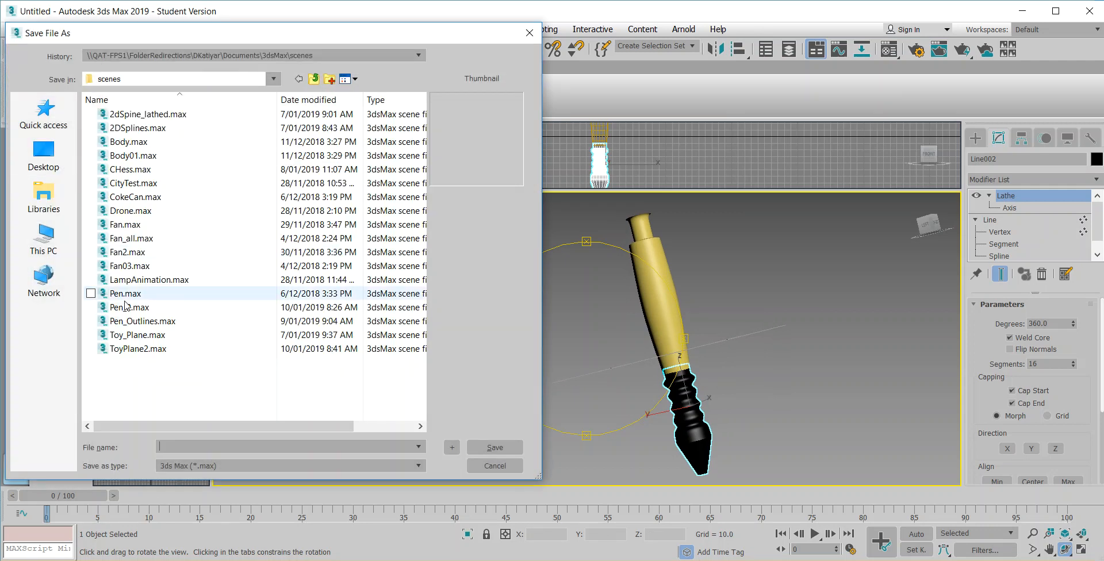
{"action": "left_click", "coordinate": [126, 307]}
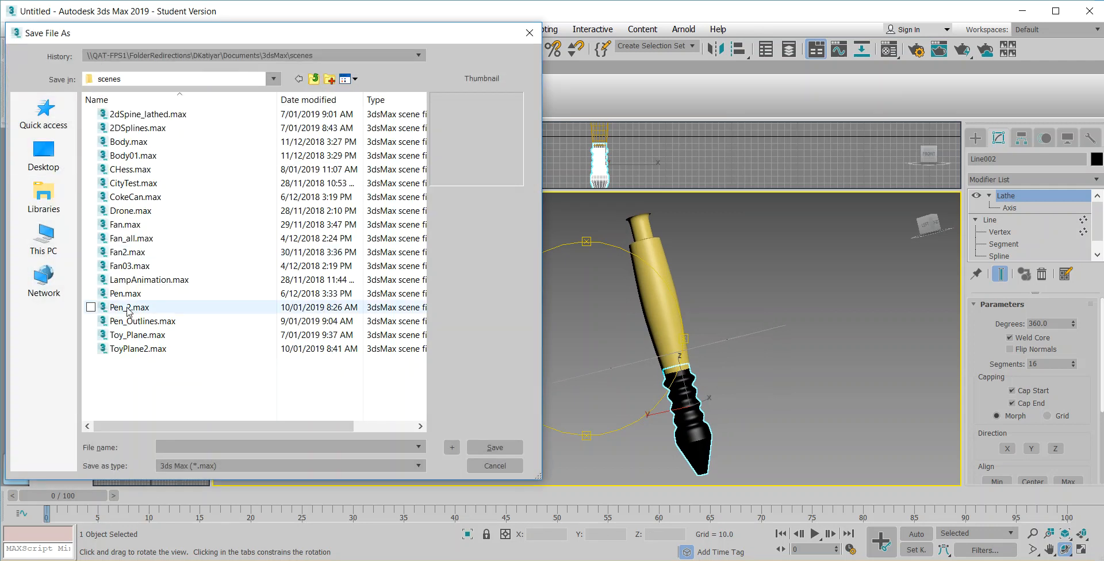
{"action": "left_click", "coordinate": [492, 448]}
{"action": "left_click", "coordinate": [554, 356]}
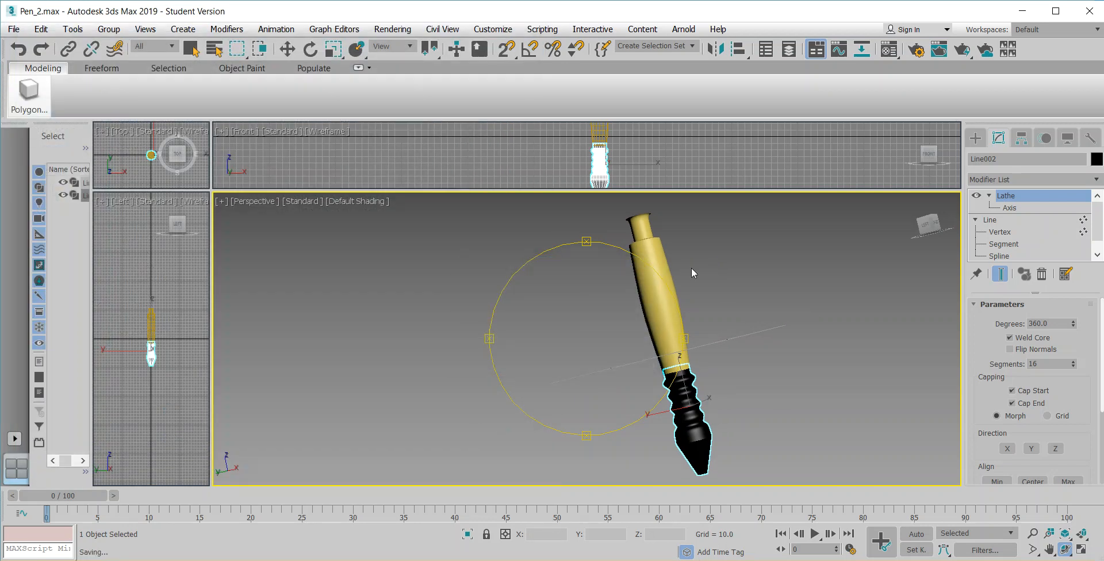
Close 3ds Max, relaunch it from the desktop and dismiss the low-battery notice
{"action": "key", "text": "alt+F4"}
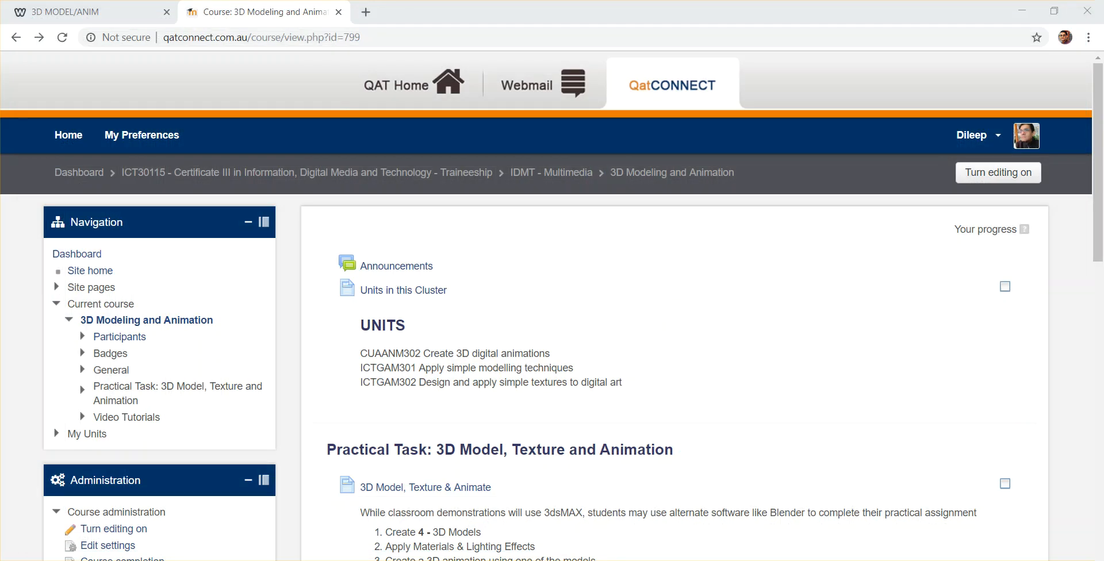
{"action": "key", "text": "super+d"}
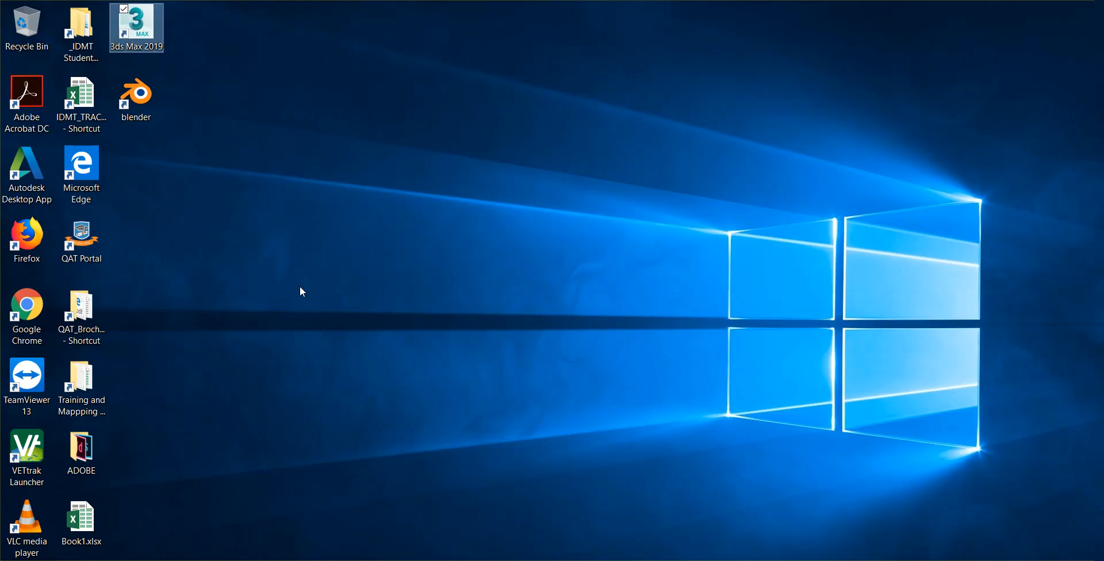
{"action": "double_click", "coordinate": [144, 35]}
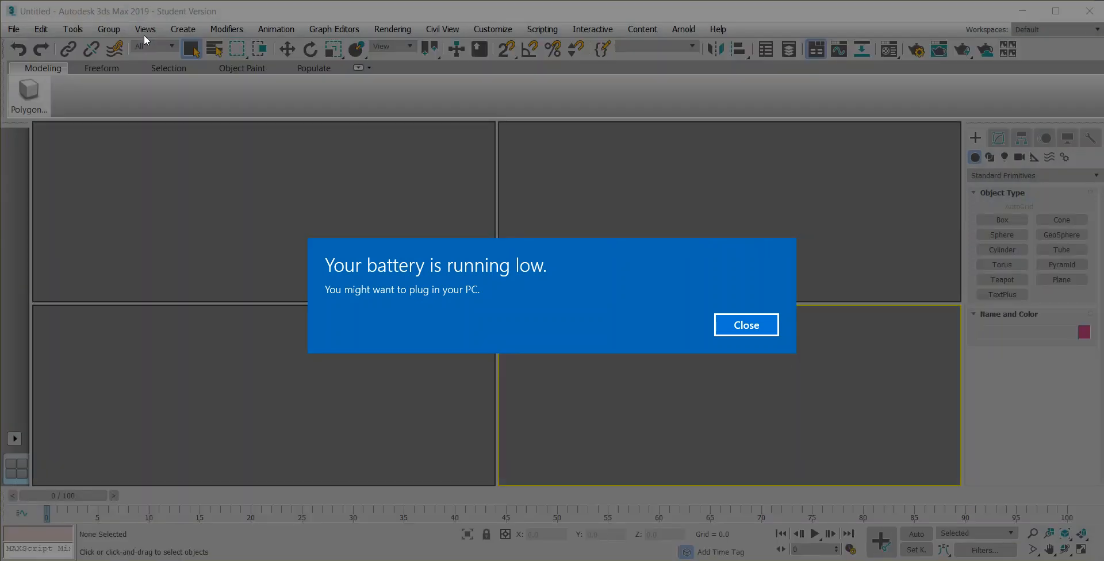
{"action": "key", "text": "Return"}
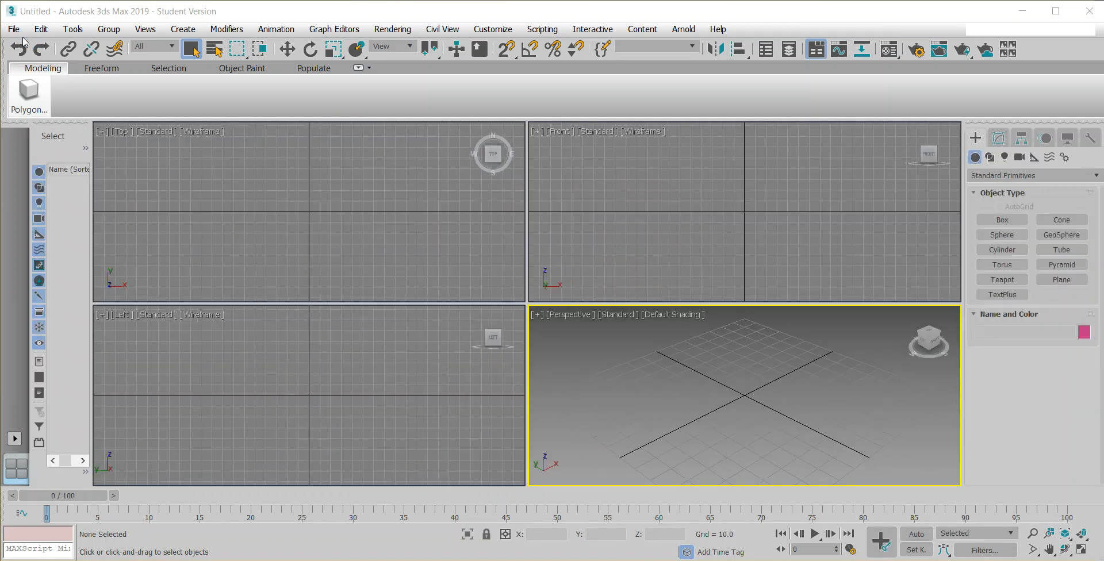
Reopen Pen_2.max from the recently used scenes
{"action": "left_click", "coordinate": [11, 30]}
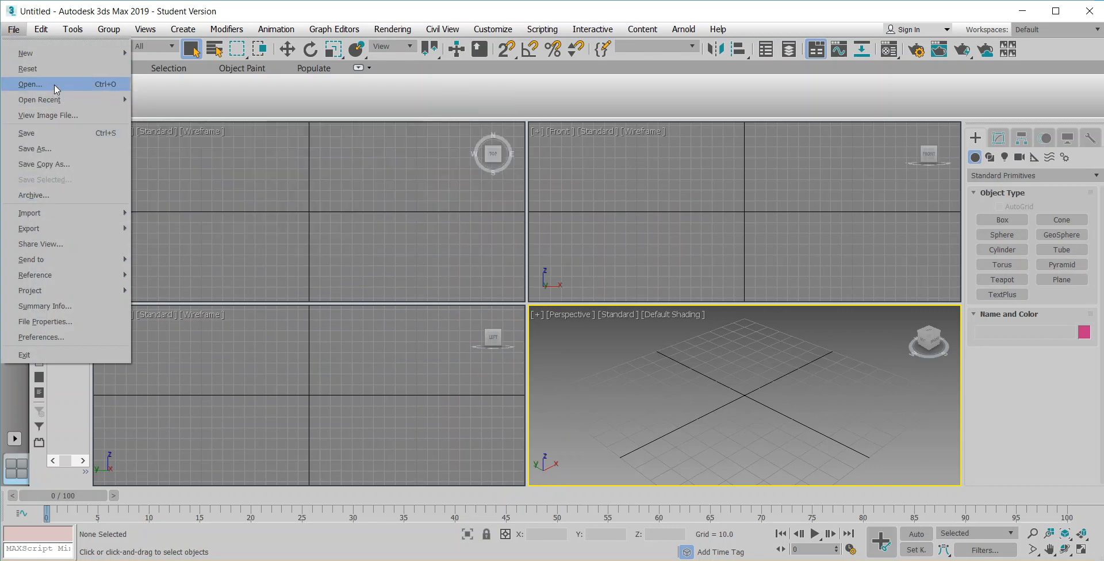
{"action": "mouse_move", "coordinate": [60, 99]}
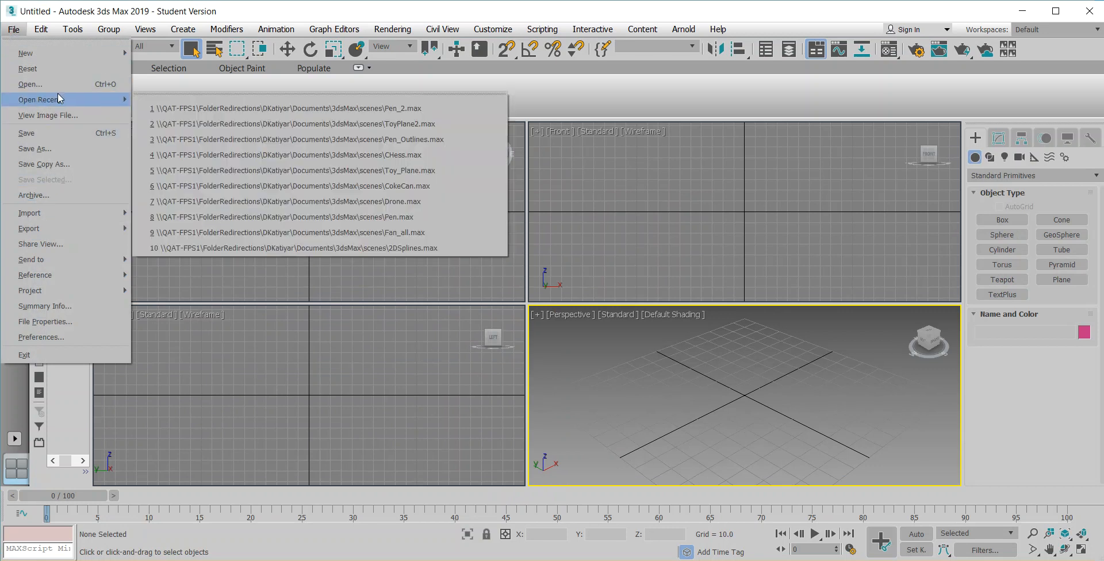
{"action": "left_click", "coordinate": [233, 108]}
Show edged faces in the enlarged Perspective view and convert the yellow upper body to an Editable Poly
{"action": "left_click", "coordinate": [661, 297]}
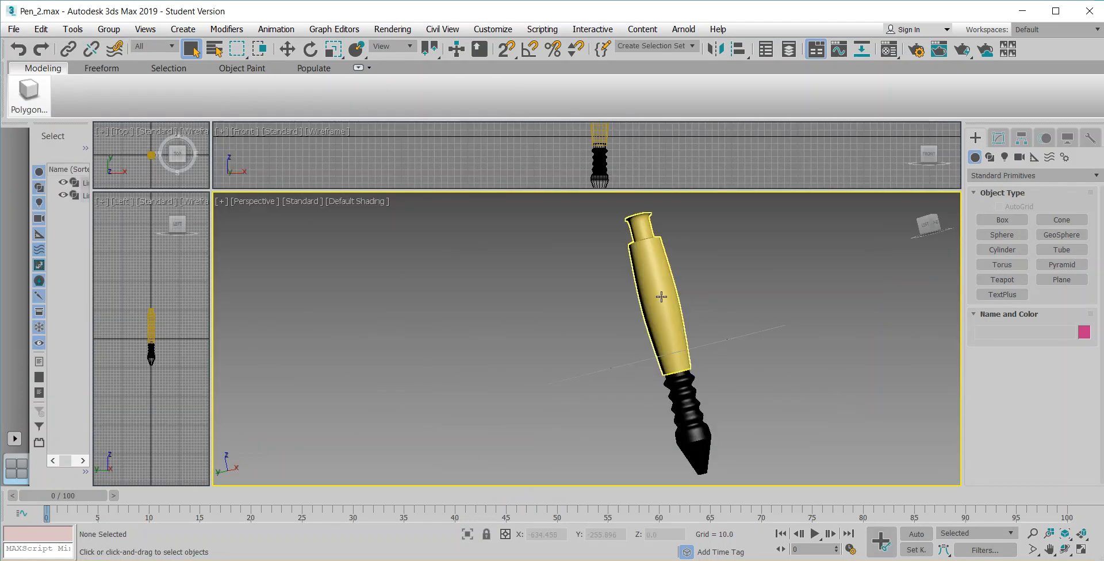
{"action": "key", "text": "F4"}
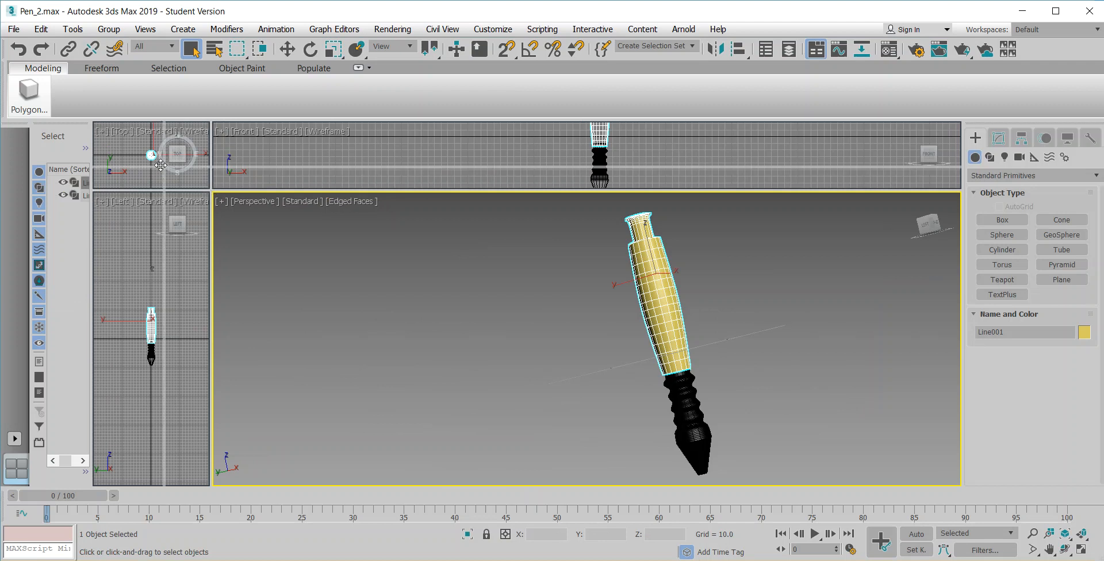
{"action": "left_click_drag", "start_coordinate": [216, 191], "coordinate": [145, 154]}
{"action": "right_click", "coordinate": [639, 285]}
{"action": "mouse_move", "coordinate": [687, 443]}
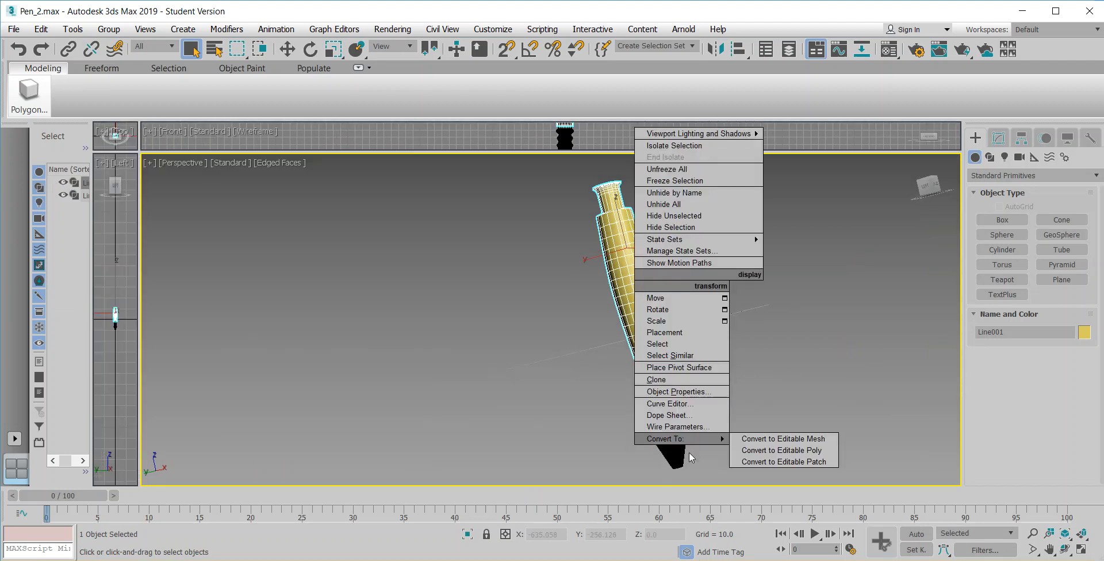
{"action": "left_click", "coordinate": [804, 453]}
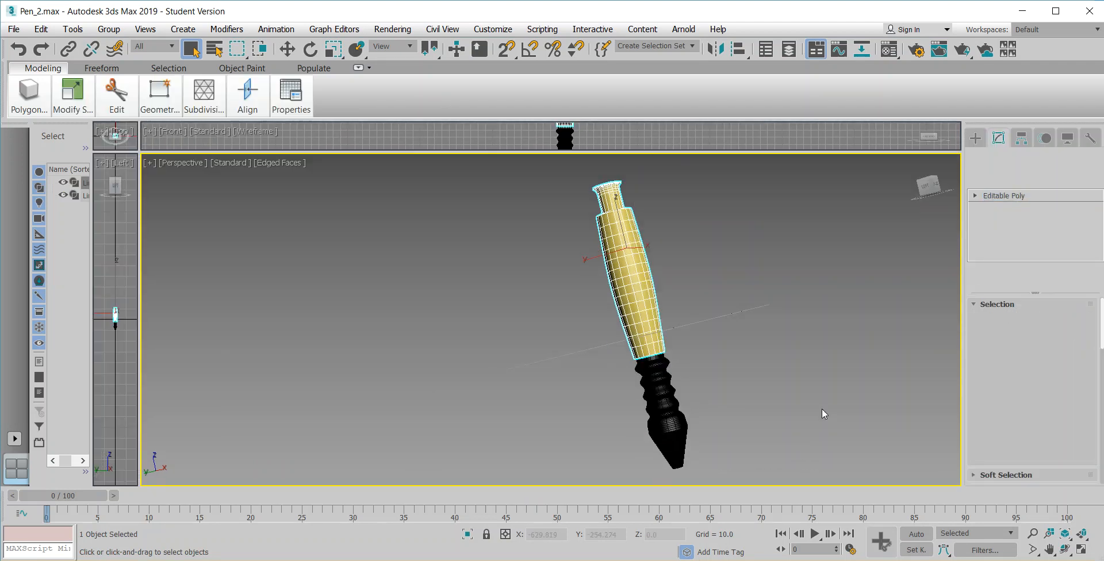
Extrude two adjacent polygons near the upper end of the yellow body outward twice, each by a height of 4.764
{"action": "left_click", "coordinate": [974, 195]}
{"action": "left_click", "coordinate": [1009, 245]}
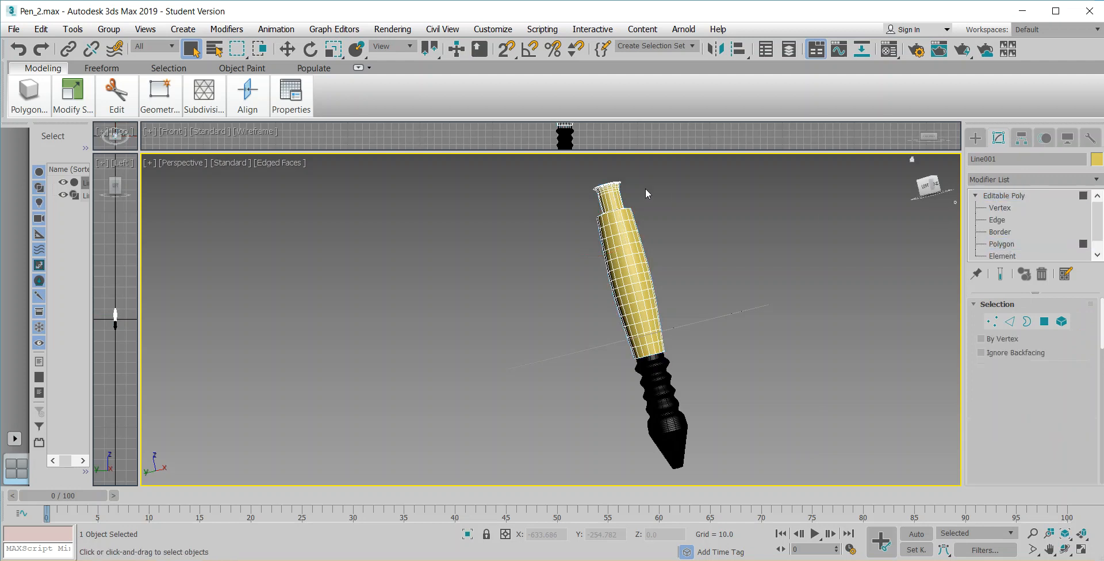
{"action": "left_click", "coordinate": [614, 228]}
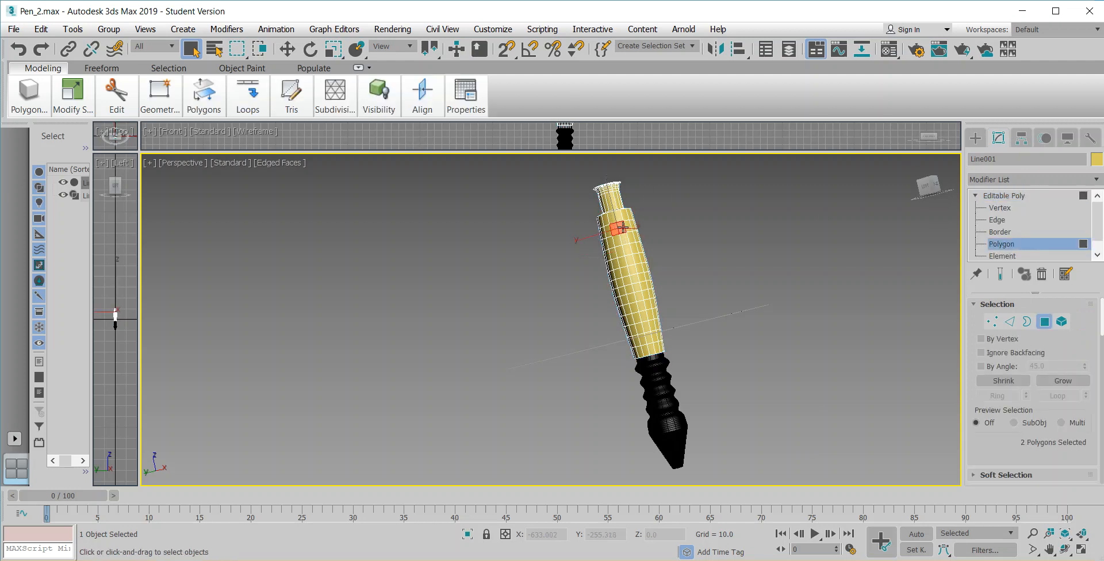
{"action": "left_click", "coordinate": [1065, 549]}
{"action": "left_click_drag", "start_coordinate": [618, 320], "coordinate": [664, 298]}
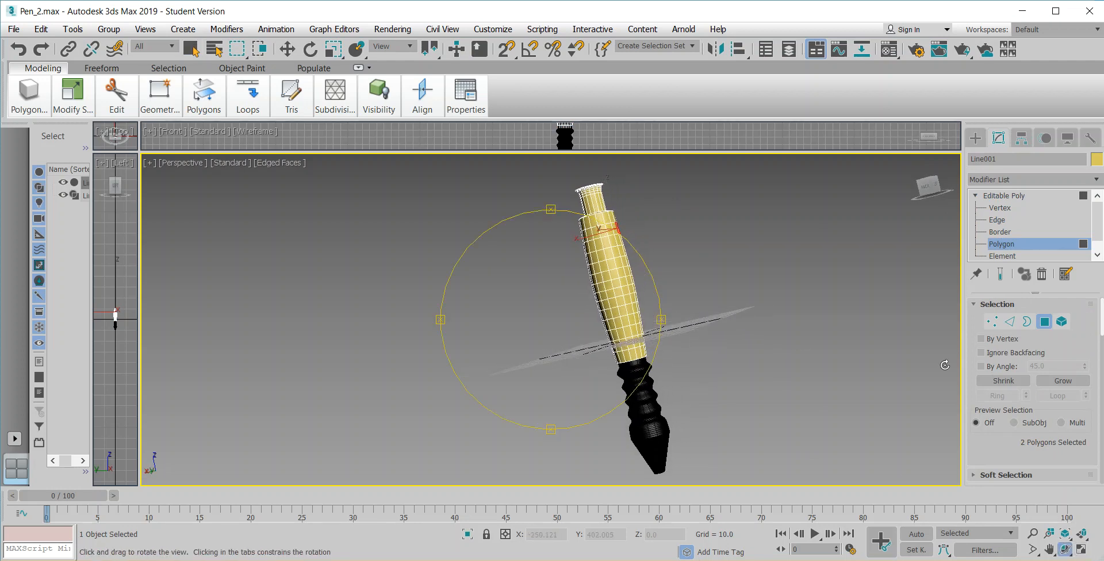
{"action": "scroll", "coordinate": [1059, 364], "scroll_direction": "down", "scroll_amount": 4}
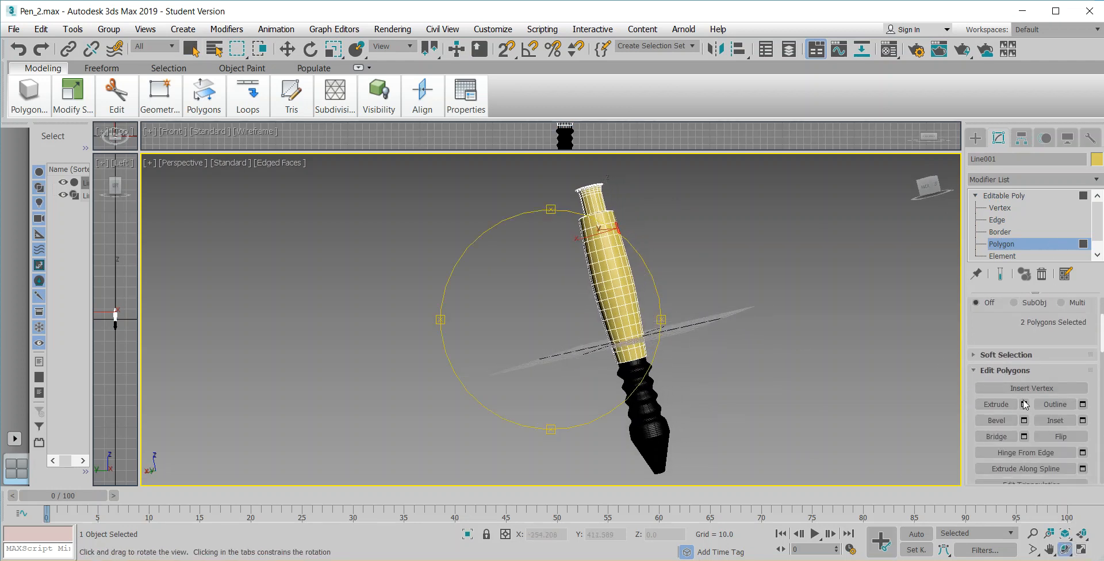
{"action": "left_click", "coordinate": [1024, 404]}
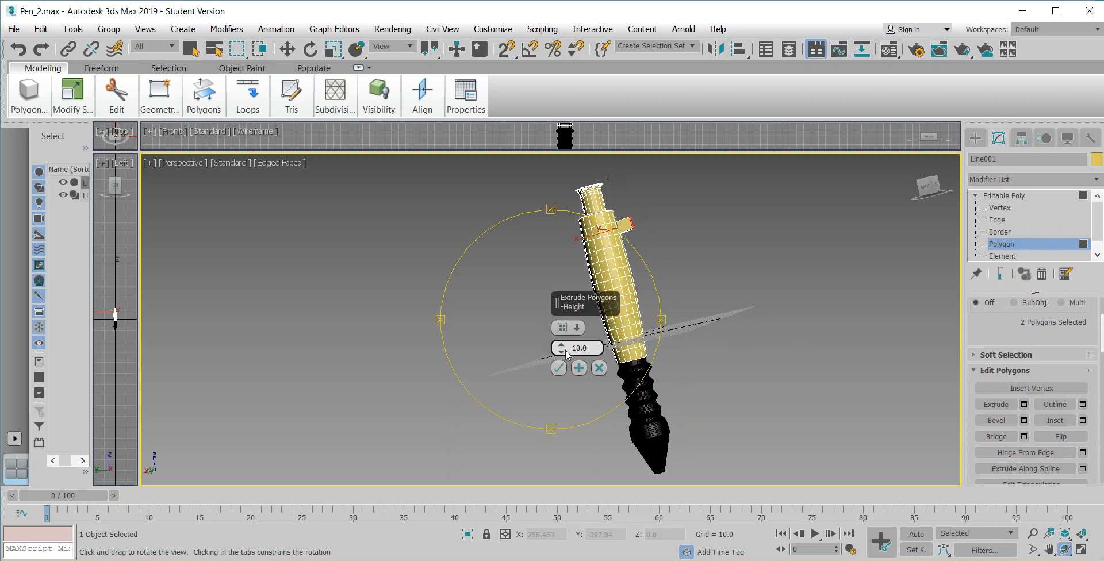
{"action": "mouse_move", "coordinate": [560, 350]}
{"action": "left_mouse_down"}
{"action": "mouse_move", "coordinate": [565, 378]}
{"action": "mouse_move", "coordinate": [564, 351]}
{"action": "left_mouse_up"}
{"action": "left_click", "coordinate": [559, 367]}
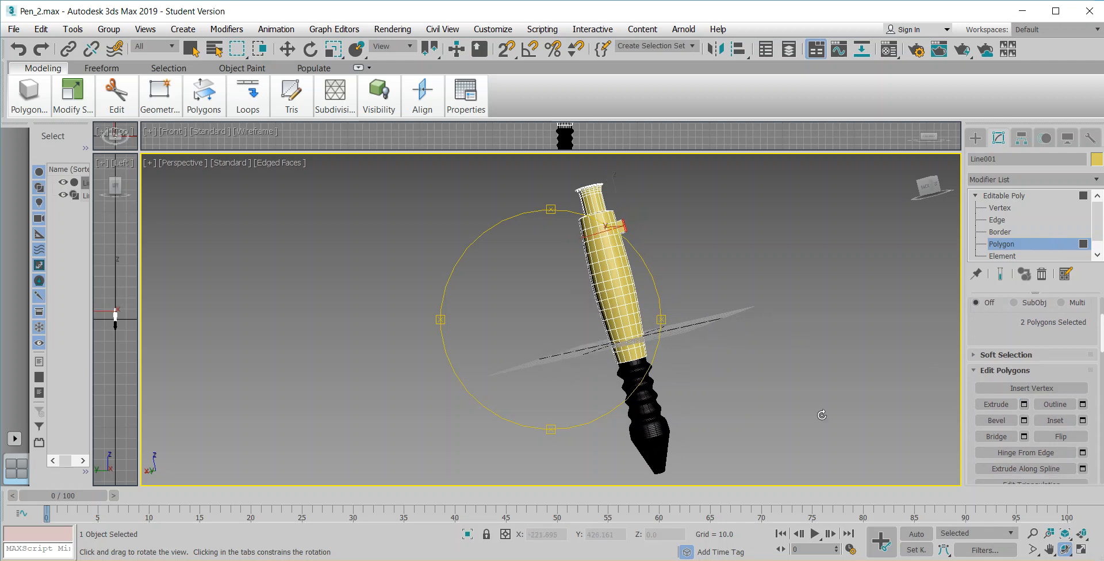
{"action": "left_click", "coordinate": [1024, 405]}
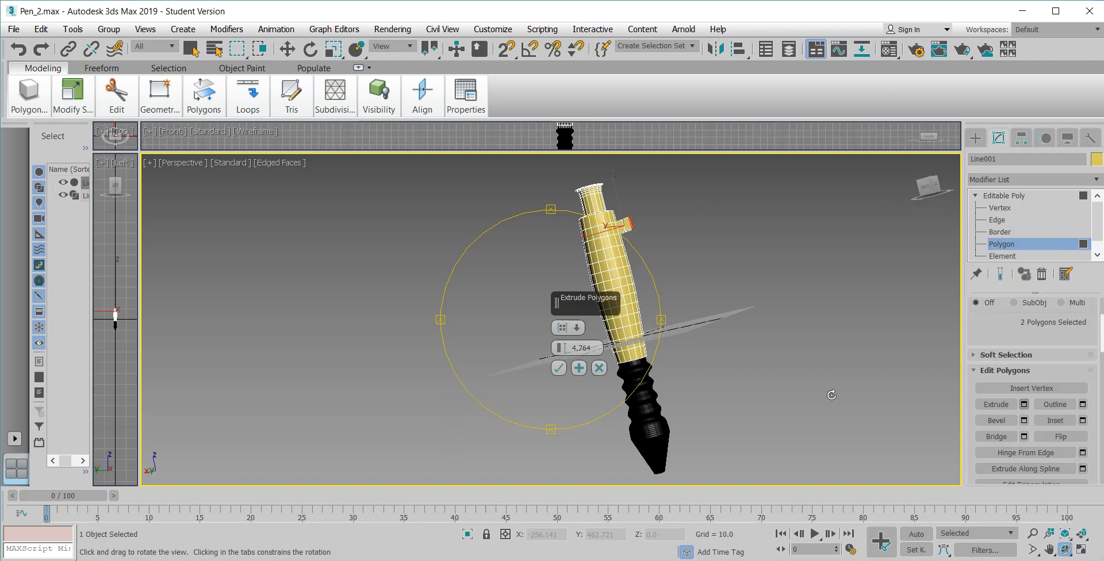
{"action": "left_click", "coordinate": [559, 368]}
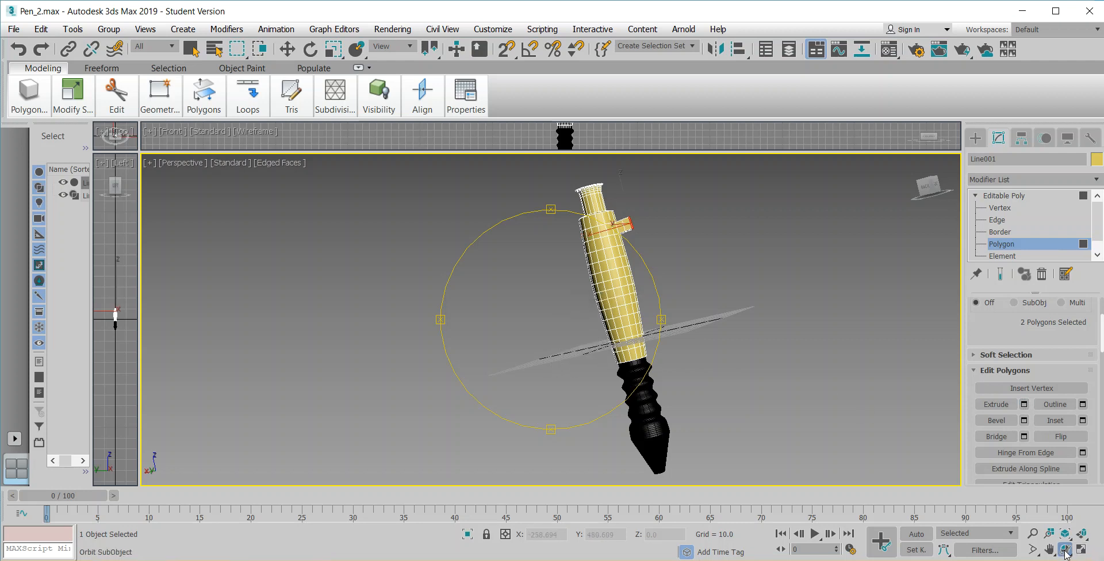
Select the two faces on the underside of the outer extruded block and extrude them 24.544 along the body as a clip
{"action": "left_click_drag", "start_coordinate": [586, 219], "coordinate": [516, 240]}
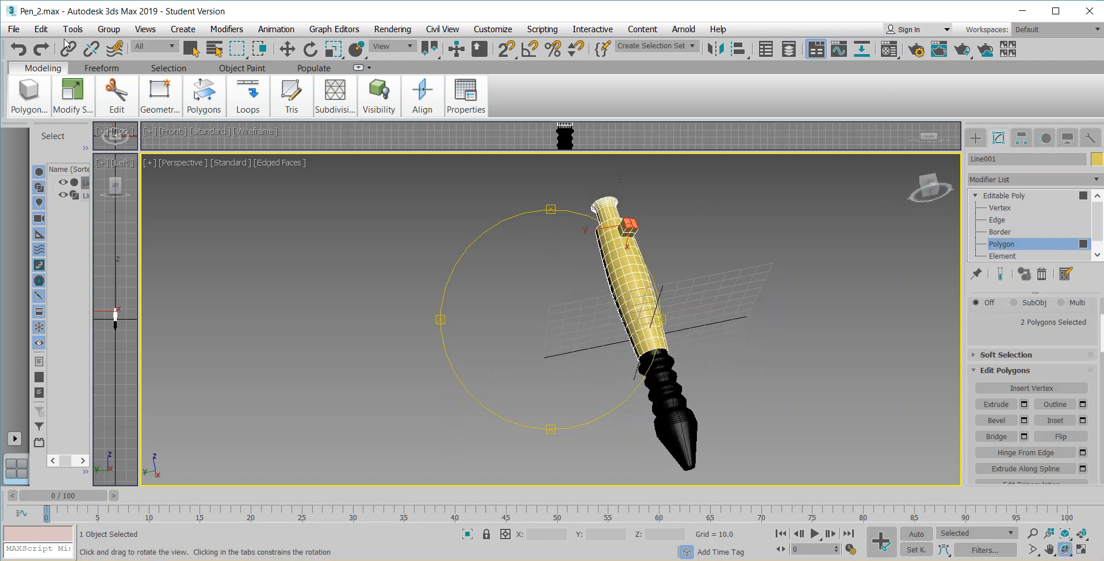
{"action": "left_click", "coordinate": [191, 49]}
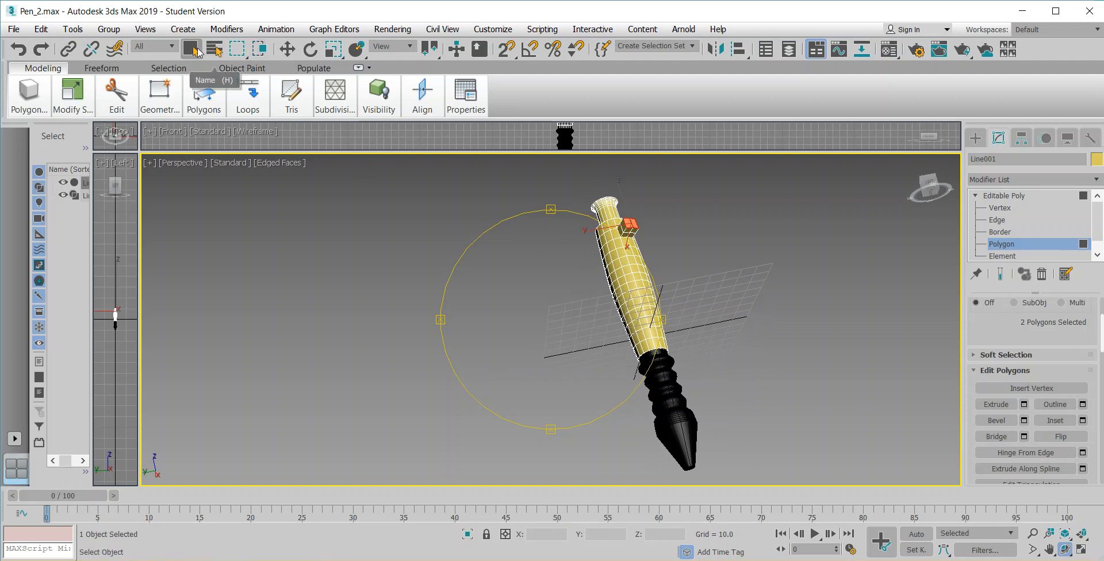
{"action": "left_click", "coordinate": [637, 233]}
{"action": "left_click", "coordinate": [635, 231], "text": "ctrl"}
{"action": "left_click", "coordinate": [1023, 404]}
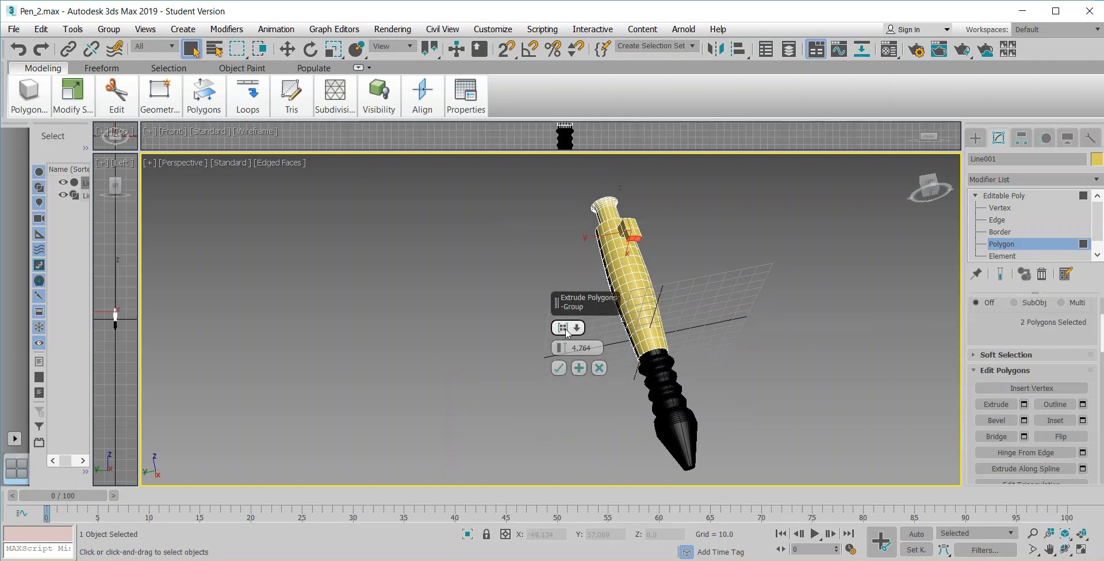
{"action": "left_click_drag", "start_coordinate": [561, 344], "coordinate": [543, 253]}
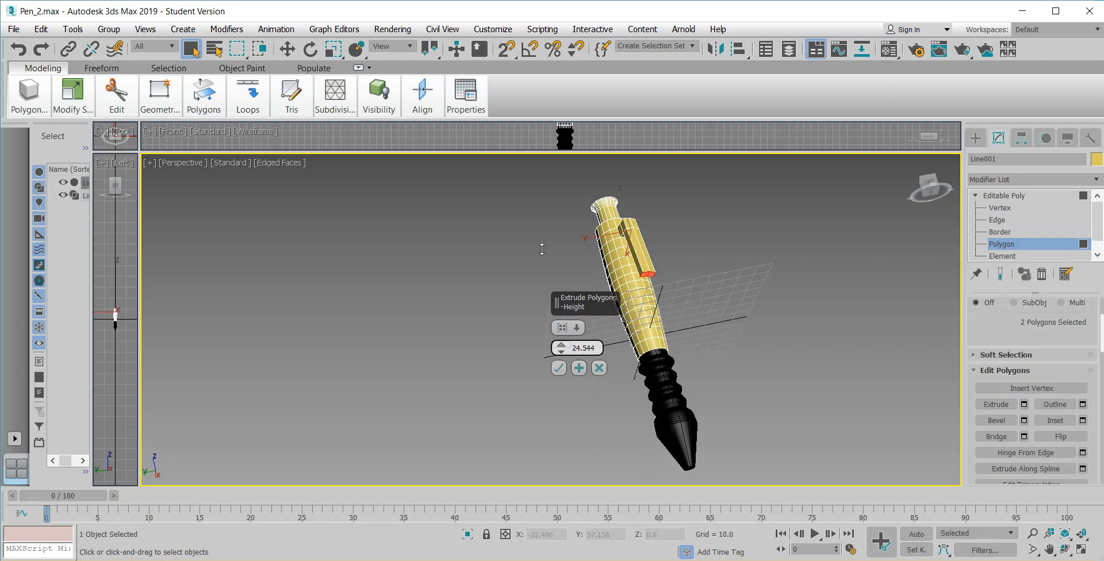
{"action": "left_click", "coordinate": [558, 368]}
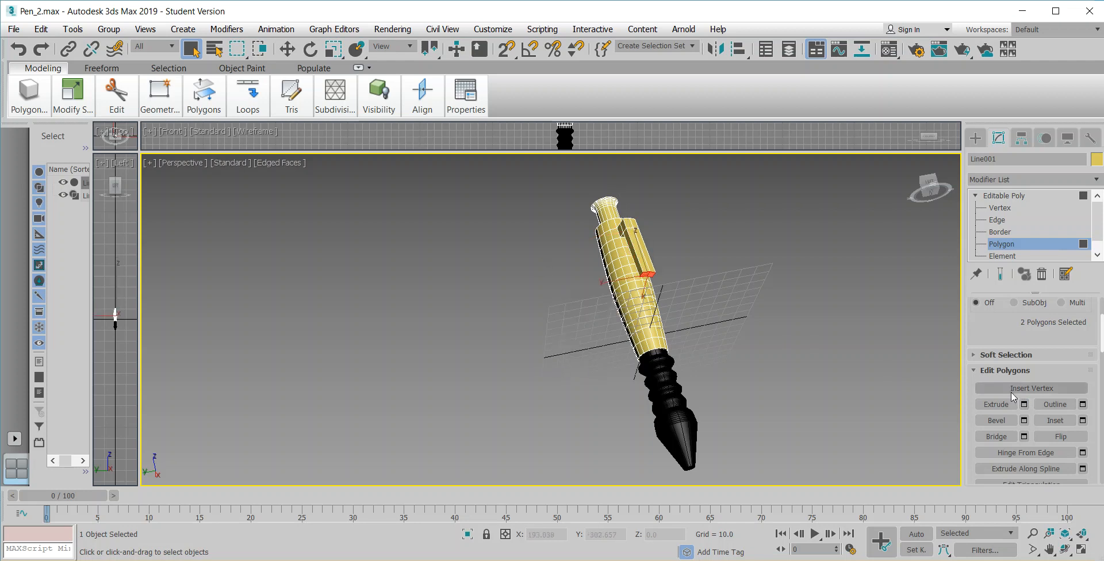
Extrude the clip's two end faces two more times, each by a height of 1.39
{"action": "left_click", "coordinate": [1024, 405]}
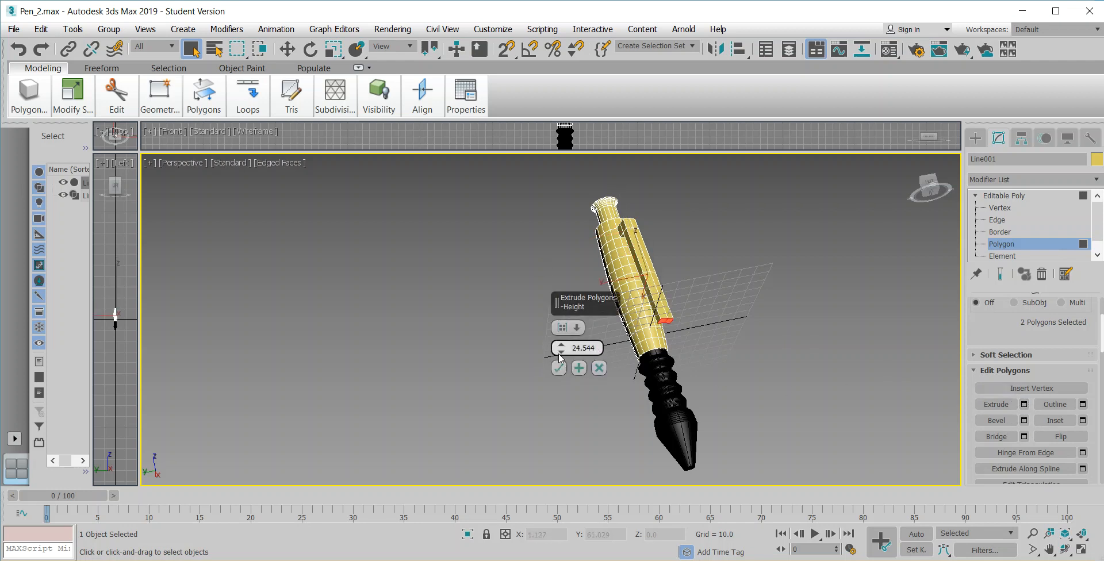
{"action": "left_click_drag", "start_coordinate": [561, 348], "coordinate": [595, 463]}
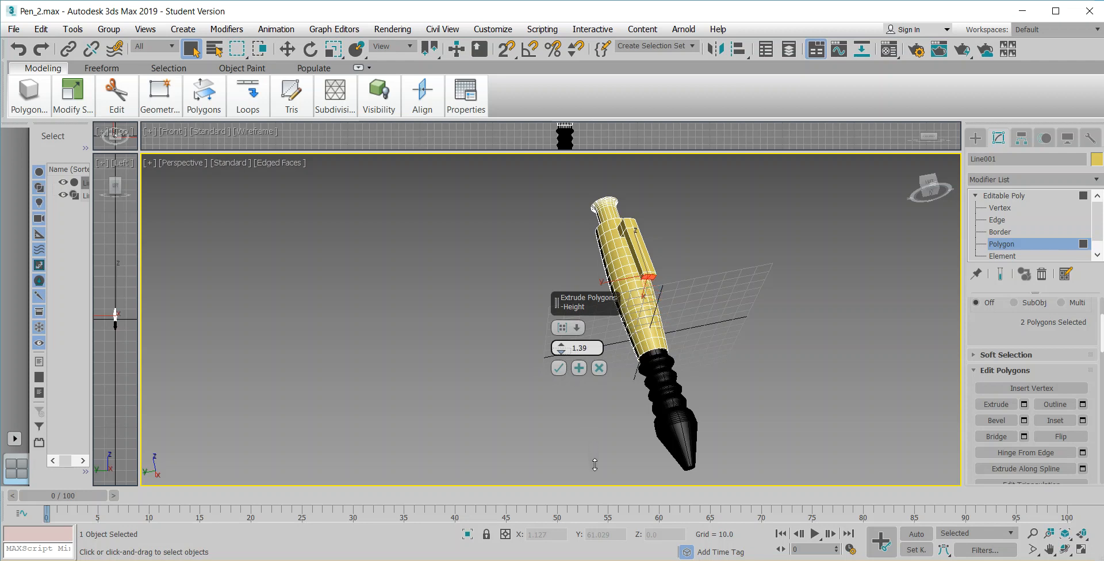
{"action": "left_click", "coordinate": [559, 368]}
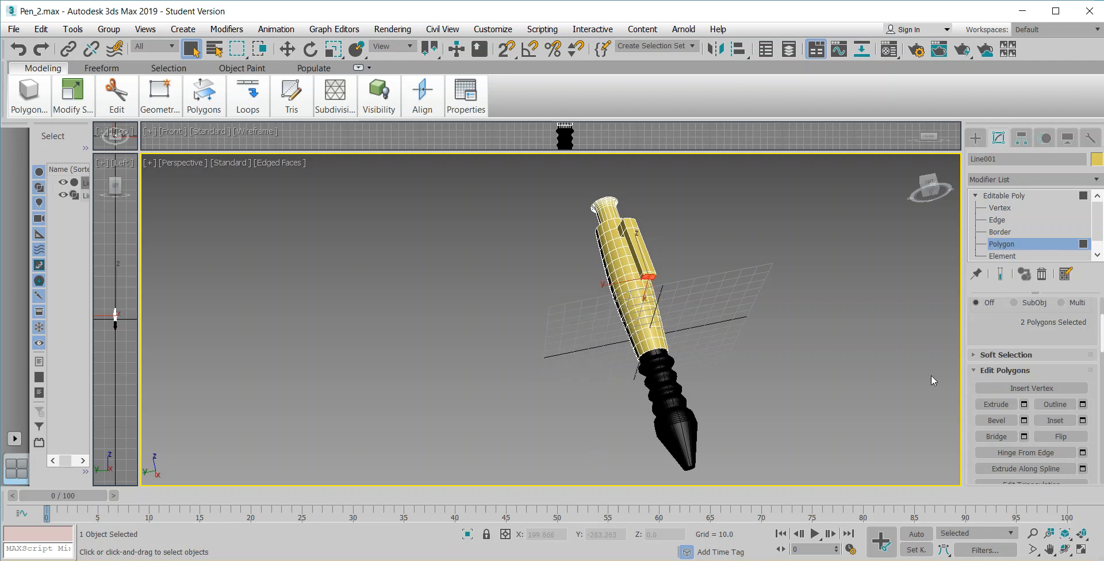
{"action": "left_click", "coordinate": [1024, 404]}
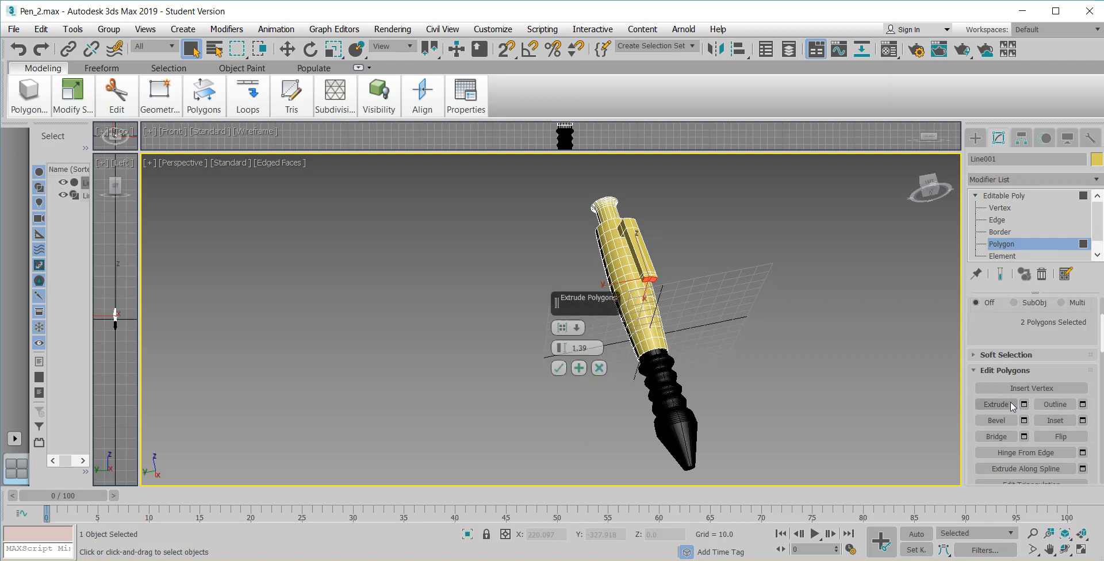
{"action": "left_click", "coordinate": [561, 370]}
Try to flare the clip by selecting four vertices on the outer edge loop near its free end and scaling them up uniformly
{"action": "left_click", "coordinate": [1065, 550]}
{"action": "left_click_drag", "start_coordinate": [651, 303], "coordinate": [637, 275]}
{"action": "scroll", "coordinate": [636, 275], "scroll_direction": "up", "scroll_amount": 5}
{"action": "scroll", "coordinate": [628, 318], "scroll_direction": "up", "scroll_amount": 4}
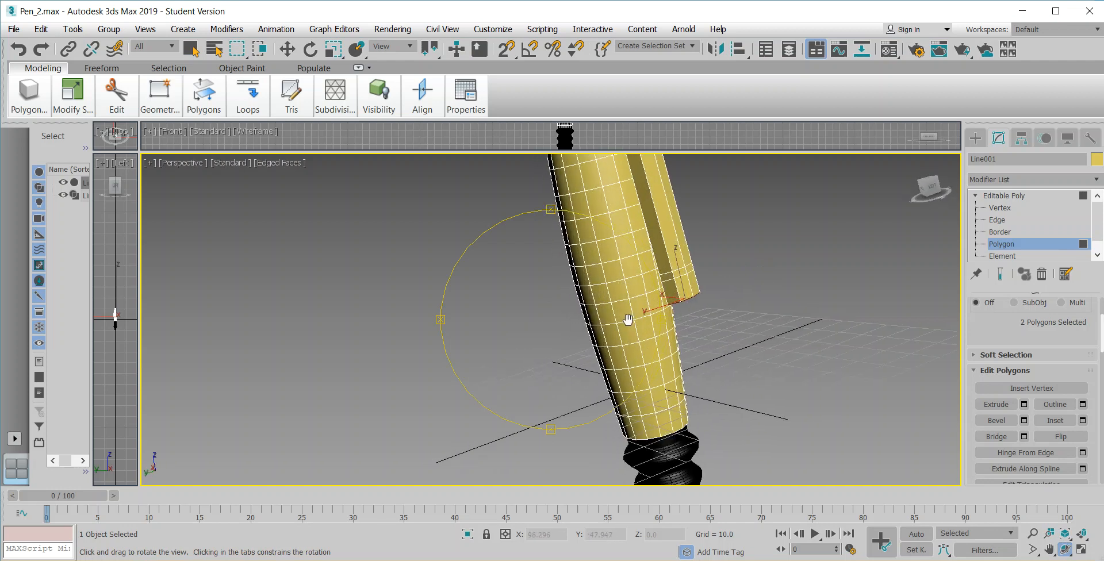
{"action": "left_click_drag", "start_coordinate": [608, 335], "coordinate": [625, 335]}
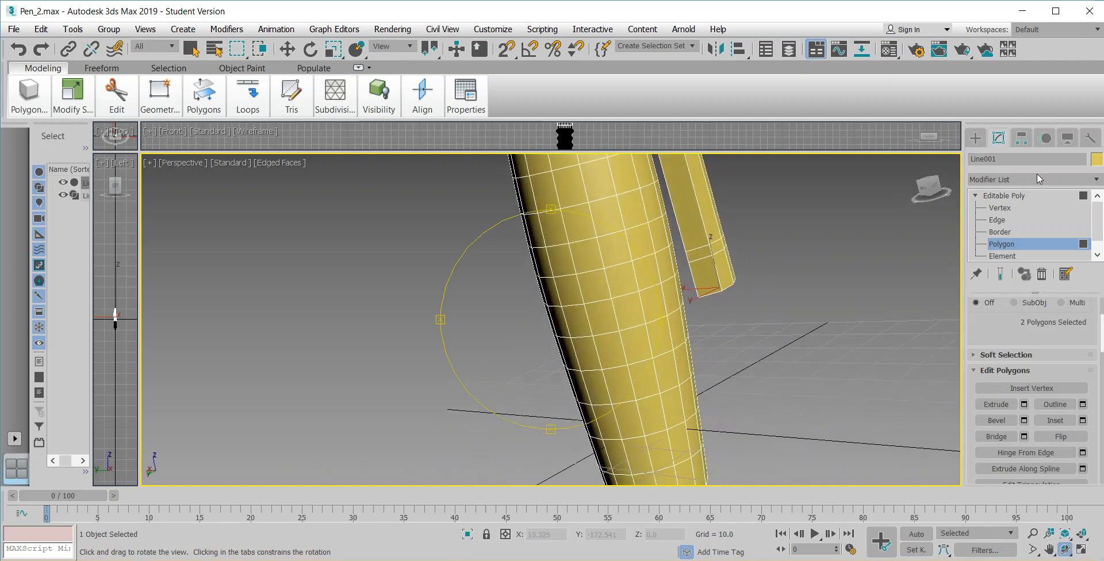
{"action": "left_click", "coordinate": [999, 208]}
{"action": "left_click", "coordinate": [712, 257]}
{"action": "left_click", "coordinate": [688, 263], "text": "ctrl"}
{"action": "left_click", "coordinate": [1064, 548]}
{"action": "left_click_drag", "start_coordinate": [611, 294], "coordinate": [544, 294]}
{"action": "left_click_drag", "start_coordinate": [501, 295], "coordinate": [506, 296]}
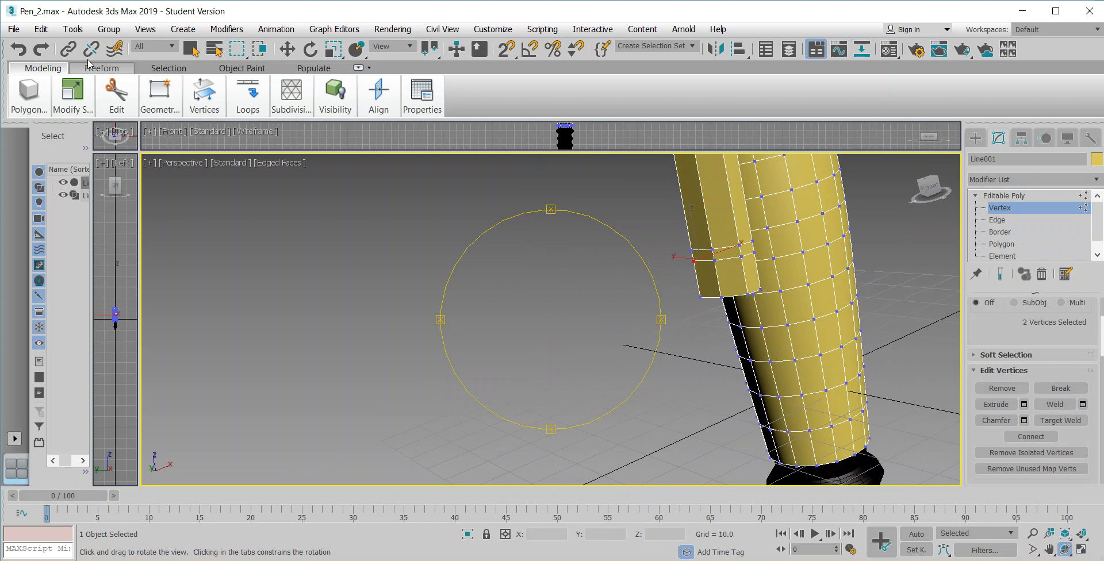
{"action": "left_click", "coordinate": [191, 50]}
{"action": "left_click", "coordinate": [741, 257], "text": "ctrl"}
{"action": "left_click", "coordinate": [753, 254], "text": "ctrl"}
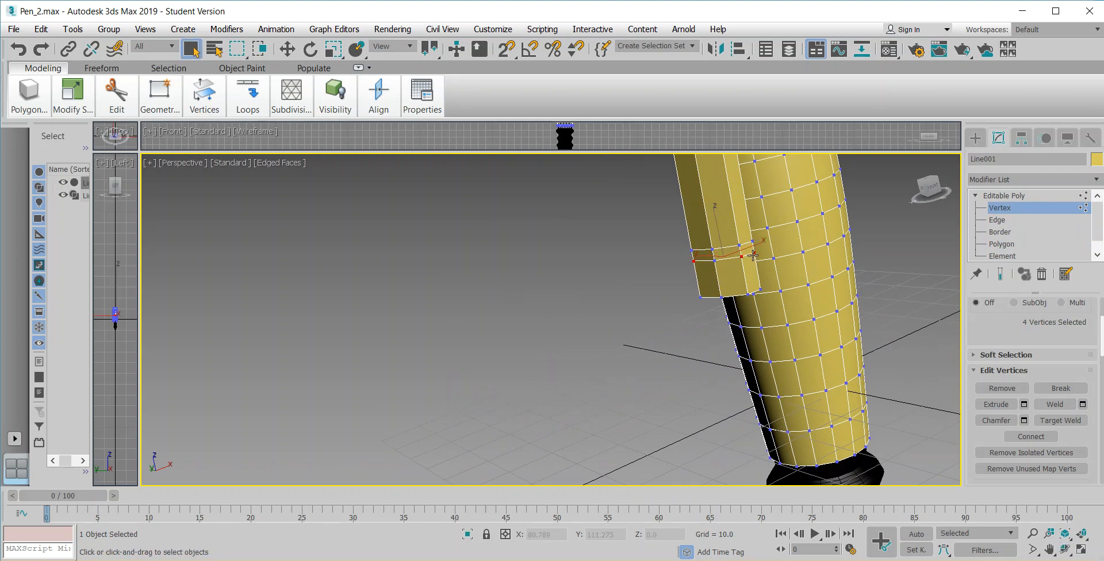
{"action": "left_click", "coordinate": [333, 50]}
{"action": "left_click_drag", "start_coordinate": [755, 260], "coordinate": [787, 259]}
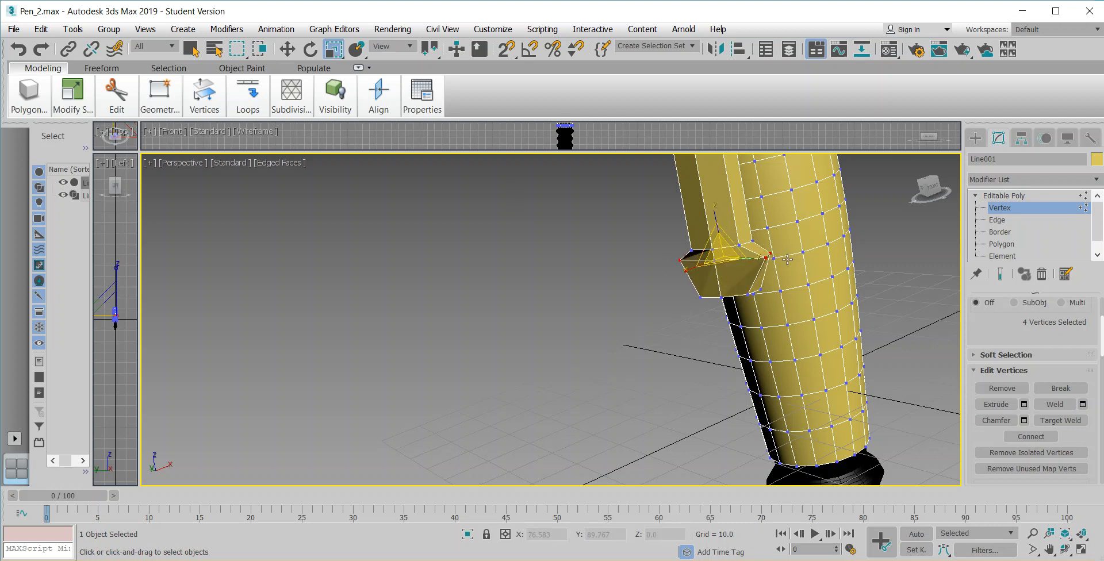
Try to taper the clip's free end by selecting its six tip vertices and scaling them down uniformly
{"action": "left_click", "coordinate": [699, 299]}
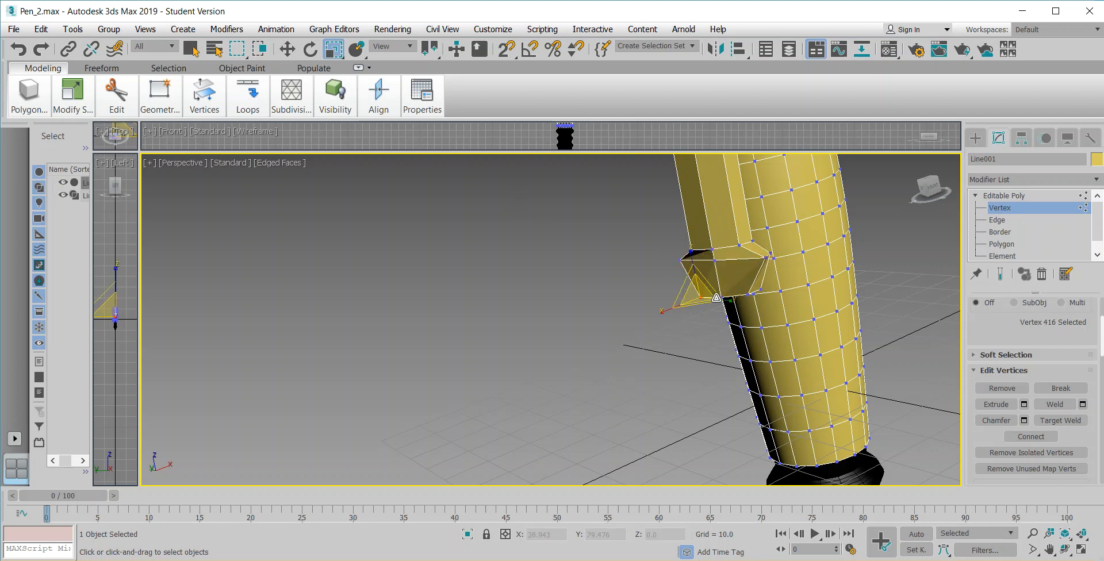
{"action": "left_click", "coordinate": [747, 296], "text": "ctrl"}
{"action": "left_click", "coordinate": [760, 291], "text": "ctrl"}
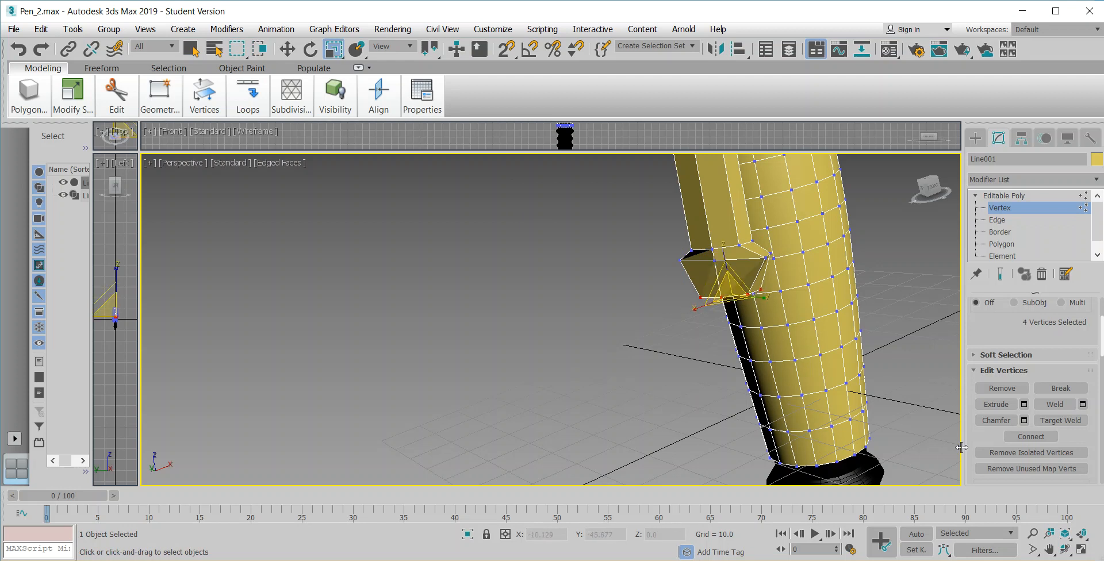
{"action": "left_click", "coordinate": [1065, 549]}
{"action": "left_click_drag", "start_coordinate": [714, 399], "coordinate": [609, 243]}
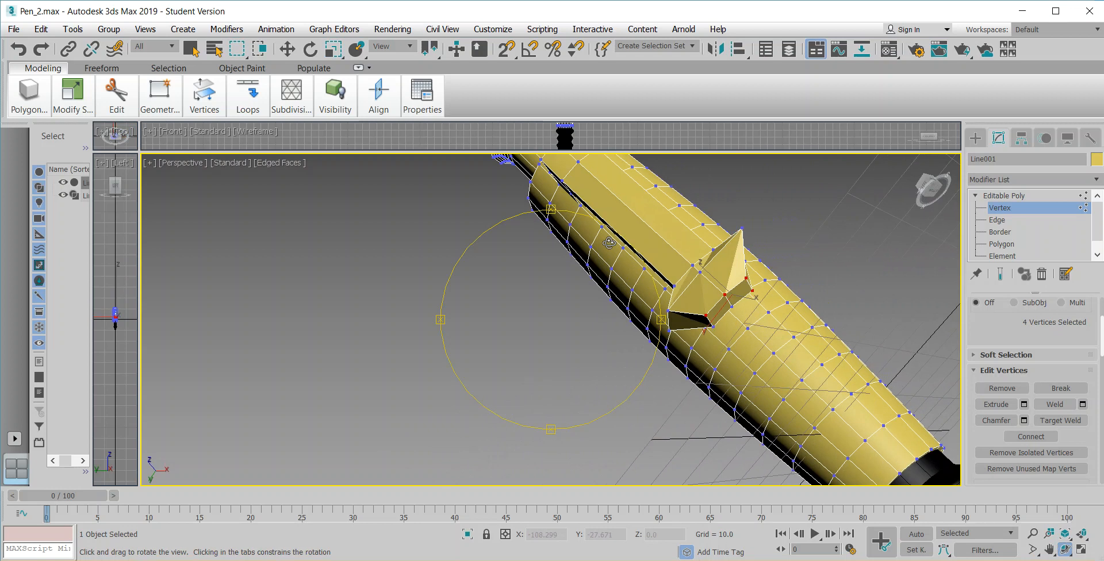
{"action": "left_click", "coordinate": [192, 50]}
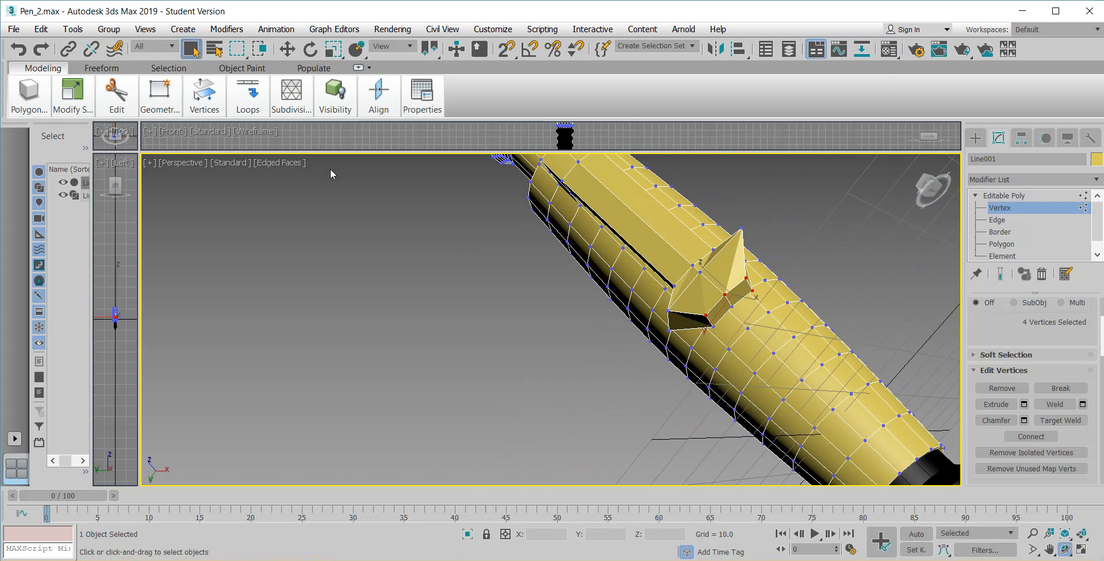
{"action": "left_click", "coordinate": [712, 326], "text": "ctrl"}
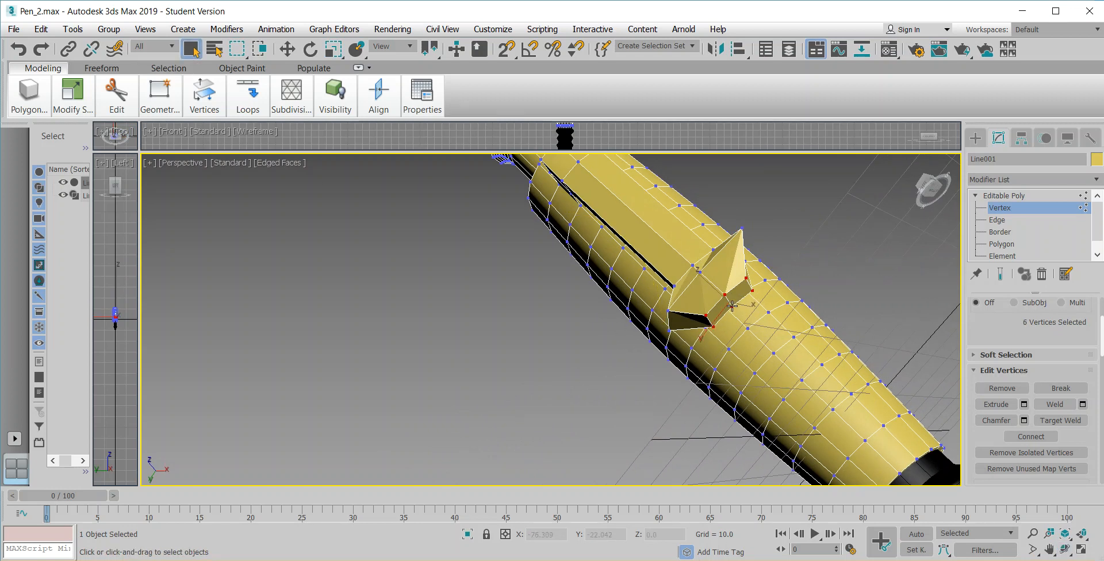
{"action": "left_click", "coordinate": [334, 57]}
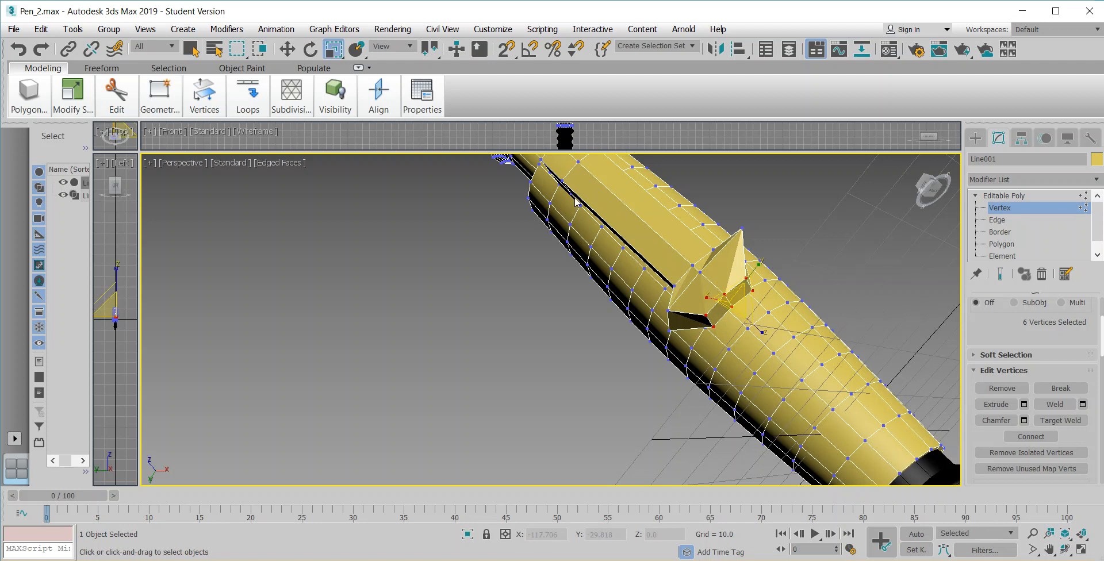
{"action": "left_click_drag", "start_coordinate": [747, 287], "coordinate": [723, 303]}
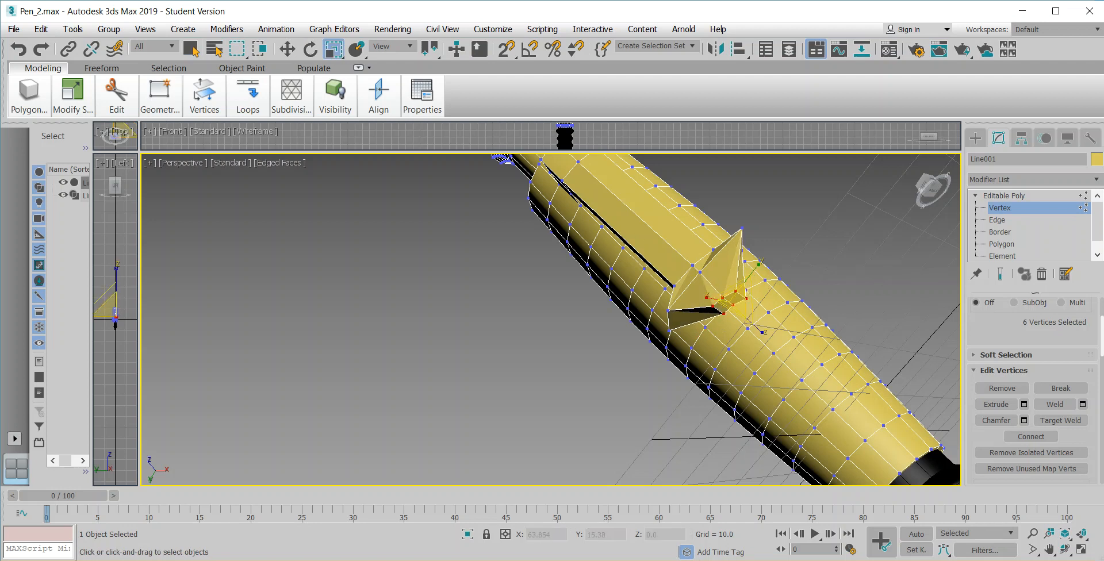
{"action": "left_click", "coordinate": [1064, 549]}
{"action": "mouse_move", "coordinate": [546, 241]}
{"action": "left_mouse_down"}
{"action": "mouse_move", "coordinate": [575, 237]}
{"action": "mouse_move", "coordinate": [549, 263]}
{"action": "mouse_move", "coordinate": [388, 269]}
{"action": "mouse_move", "coordinate": [550, 261]}
{"action": "left_mouse_up"}
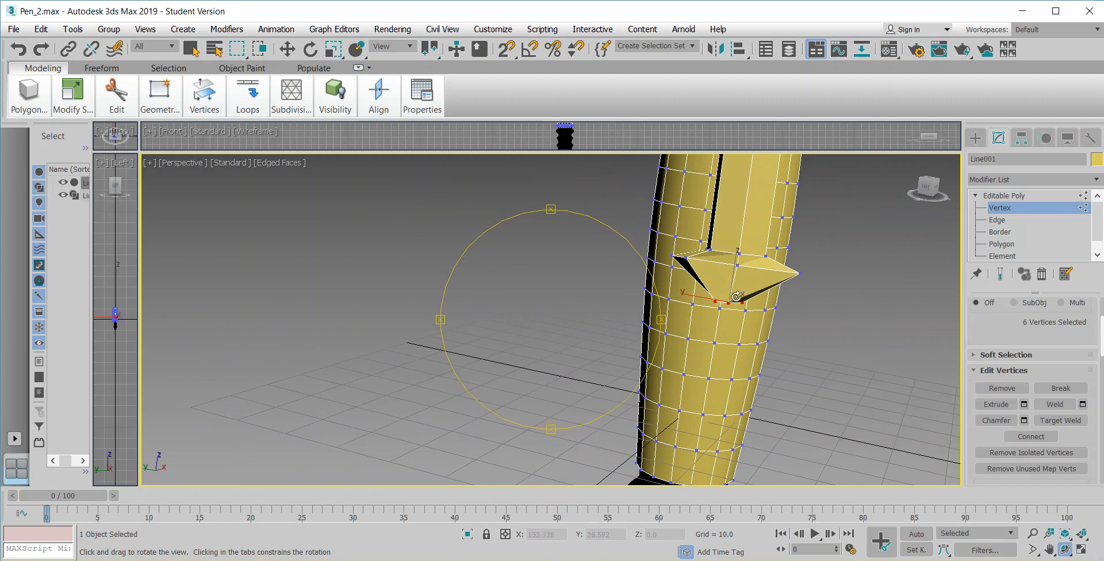
Leave vertex editing and show the pen with Default Shading without edged faces in the Perspective view
{"action": "left_click", "coordinate": [995, 199]}
{"action": "scroll", "coordinate": [808, 319], "scroll_direction": "down", "scroll_amount": 6}
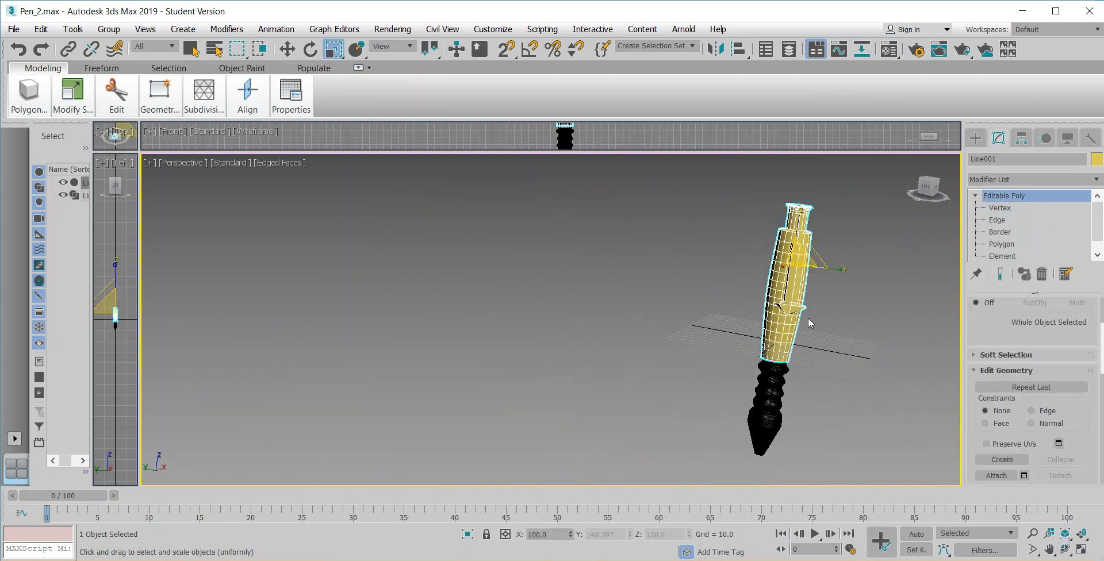
{"action": "left_click", "coordinate": [1064, 549]}
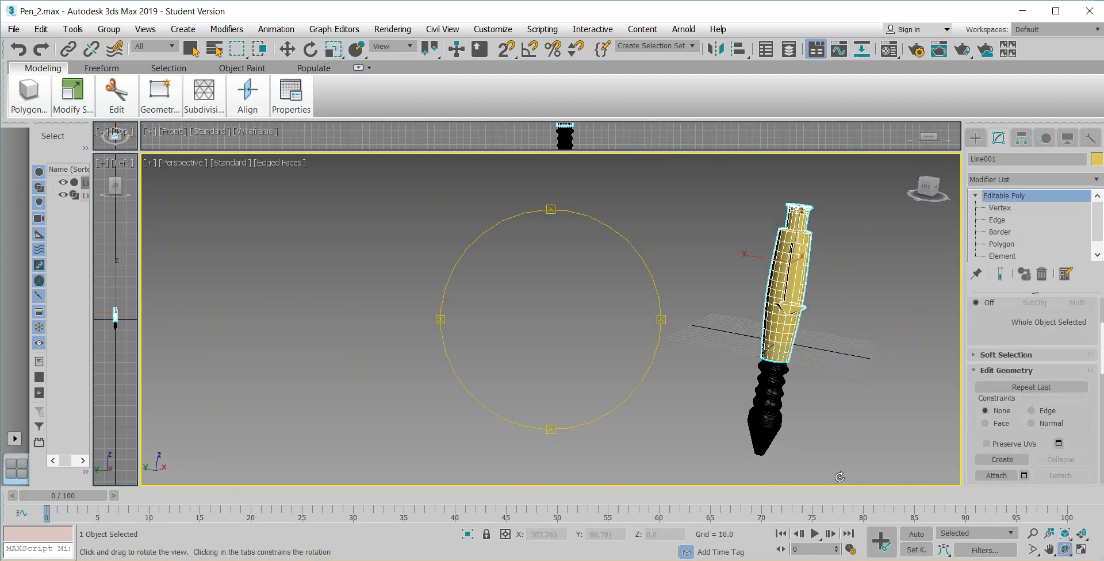
{"action": "key", "text": "F4"}
{"action": "mouse_move", "coordinate": [553, 345]}
{"action": "left_mouse_down"}
{"action": "mouse_move", "coordinate": [617, 346]}
{"action": "mouse_move", "coordinate": [539, 343]}
{"action": "mouse_move", "coordinate": [581, 334]}
{"action": "mouse_move", "coordinate": [537, 343]}
{"action": "mouse_move", "coordinate": [619, 349]}
{"action": "left_mouse_up"}
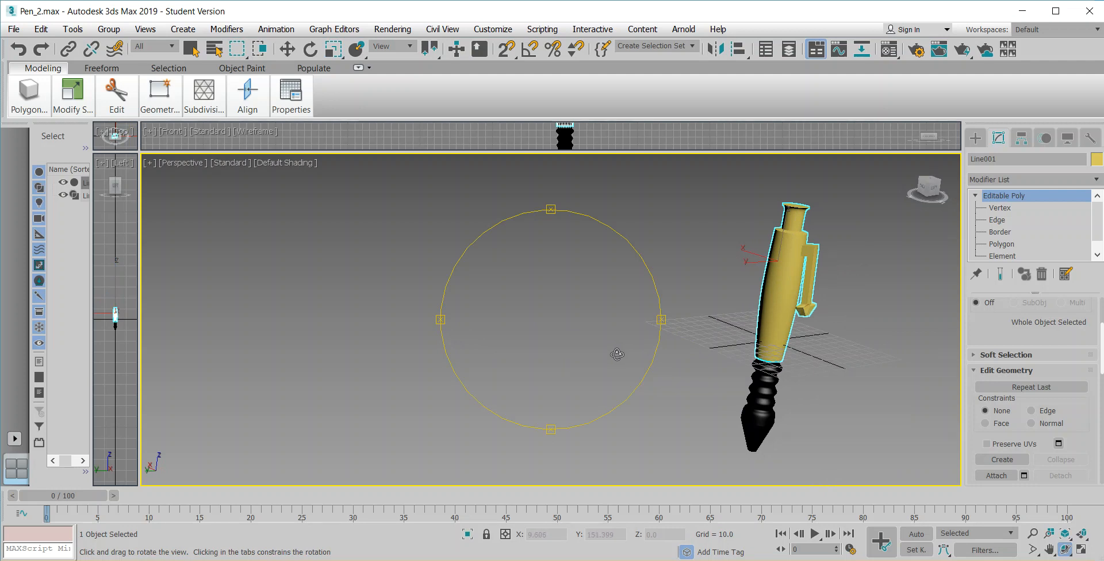
{"action": "left_click_drag", "start_coordinate": [650, 291], "coordinate": [589, 297]}
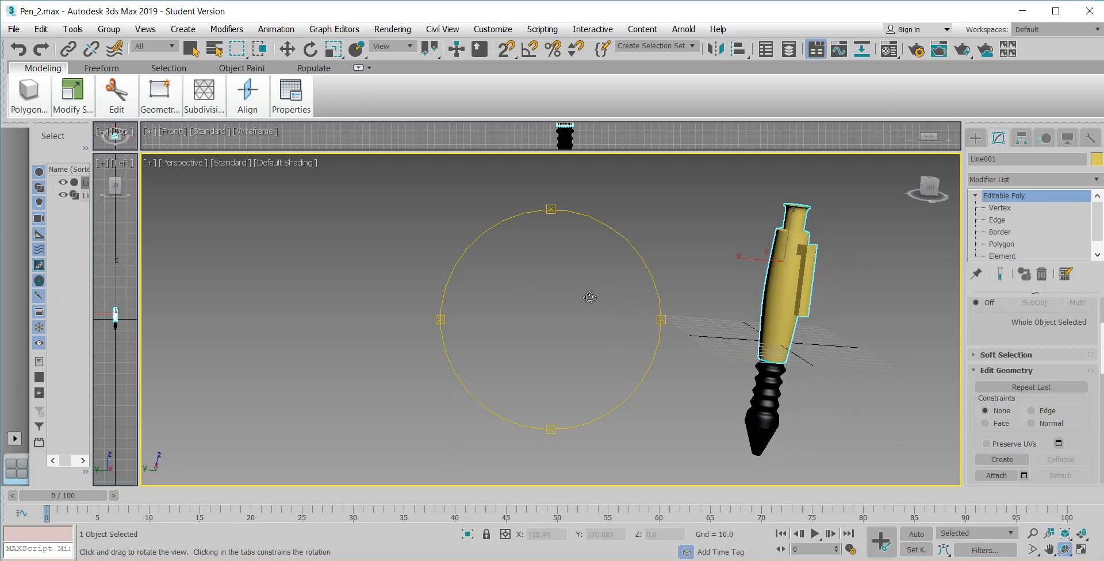
{"action": "left_click", "coordinate": [1017, 180]}
{"action": "scroll", "coordinate": [1017, 180], "scroll_direction": "down", "scroll_amount": 5}
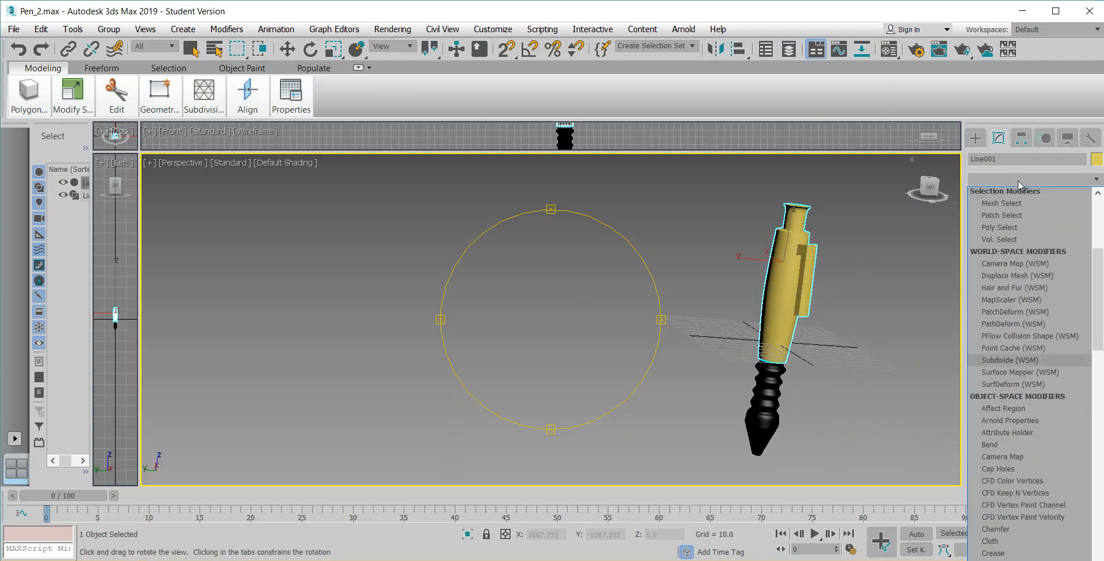
{"action": "scroll", "coordinate": [1014, 202], "scroll_direction": "down", "scroll_amount": 1}
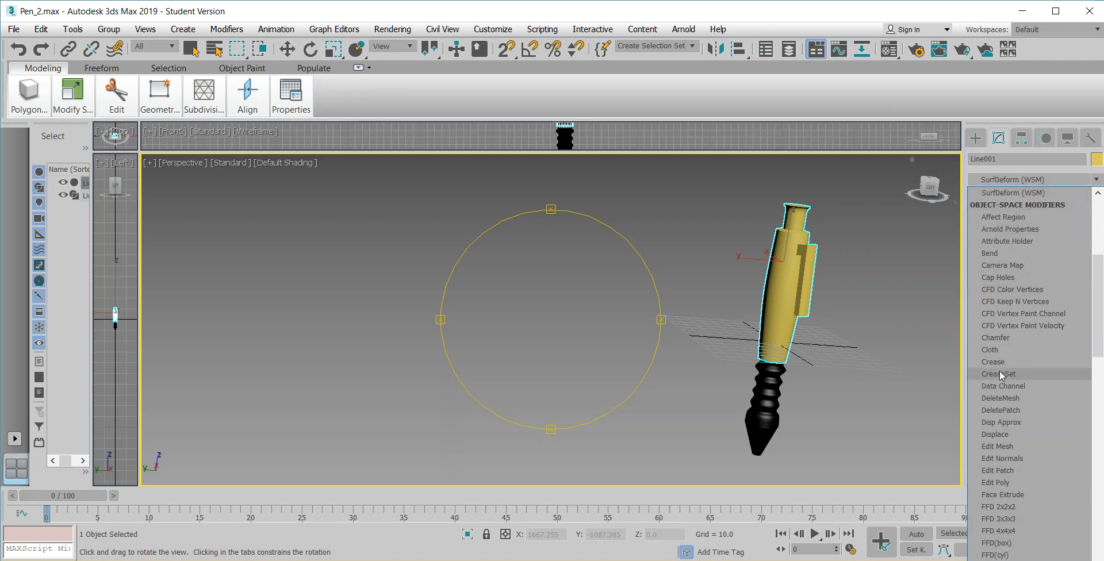
{"action": "left_click", "coordinate": [818, 295]}
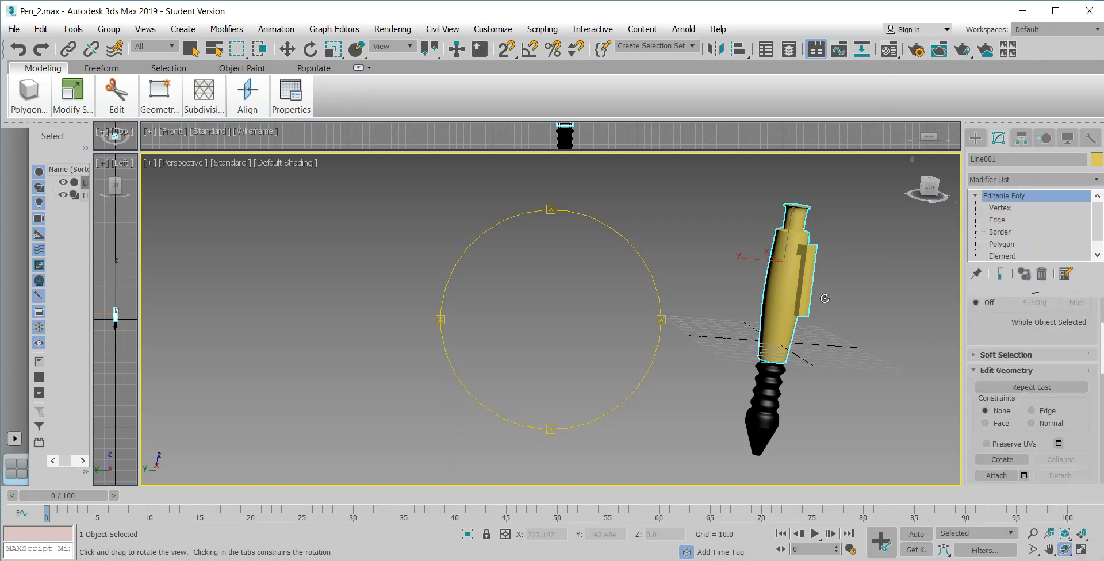
{"action": "left_click_drag", "start_coordinate": [650, 294], "coordinate": [556, 297]}
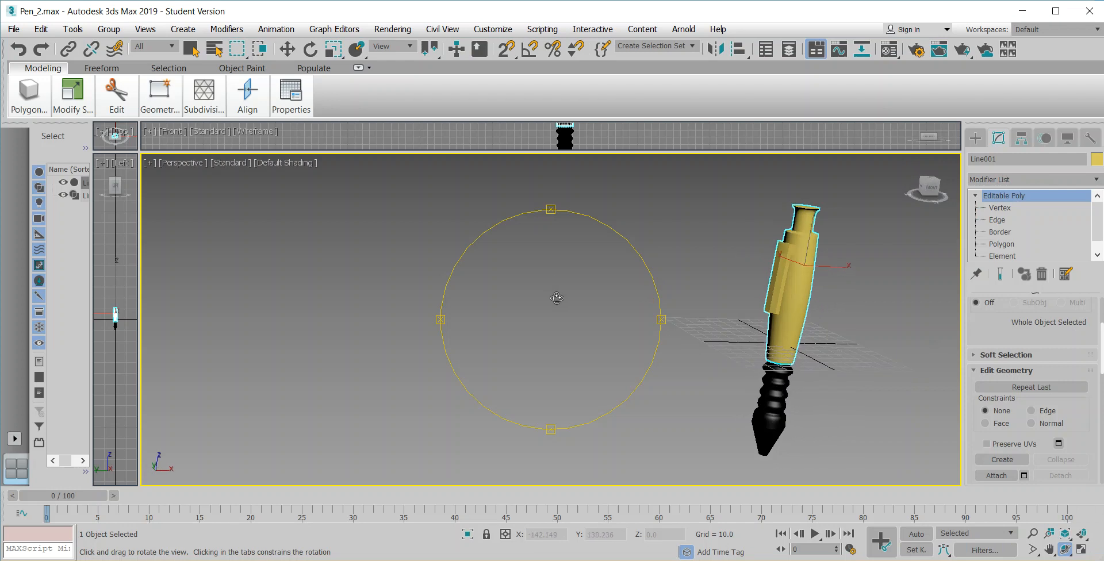
Restore the four-viewport layout and select all polygons of the clip and its connecting block from the Top view
{"action": "left_click", "coordinate": [1002, 244]}
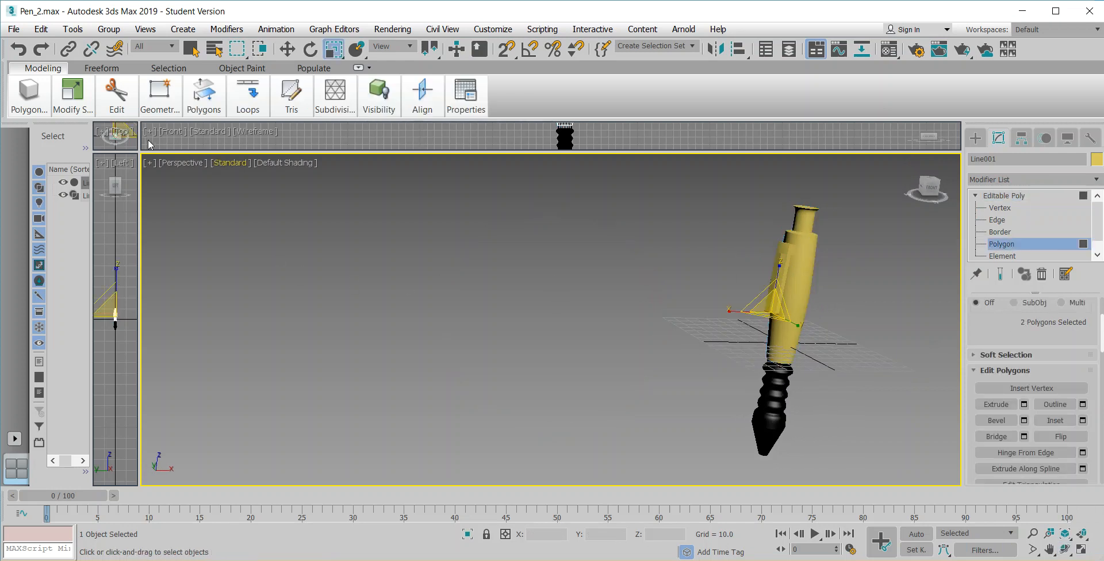
{"action": "left_click_drag", "start_coordinate": [140, 152], "coordinate": [503, 234]}
{"action": "scroll", "coordinate": [298, 367], "scroll_direction": "up", "scroll_amount": 5}
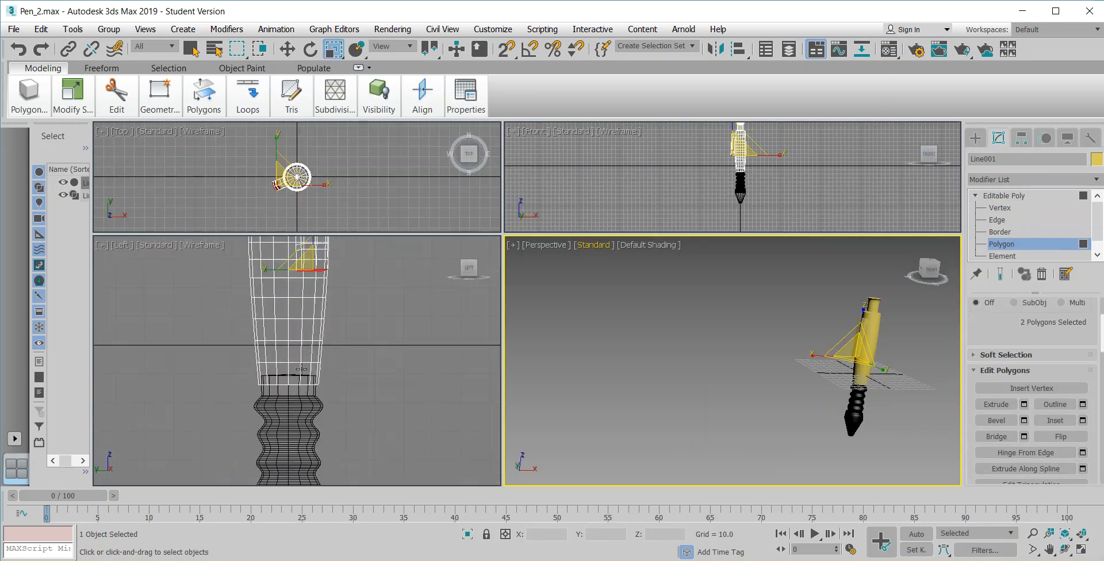
{"action": "left_click_drag", "start_coordinate": [265, 168], "coordinate": [277, 209]}
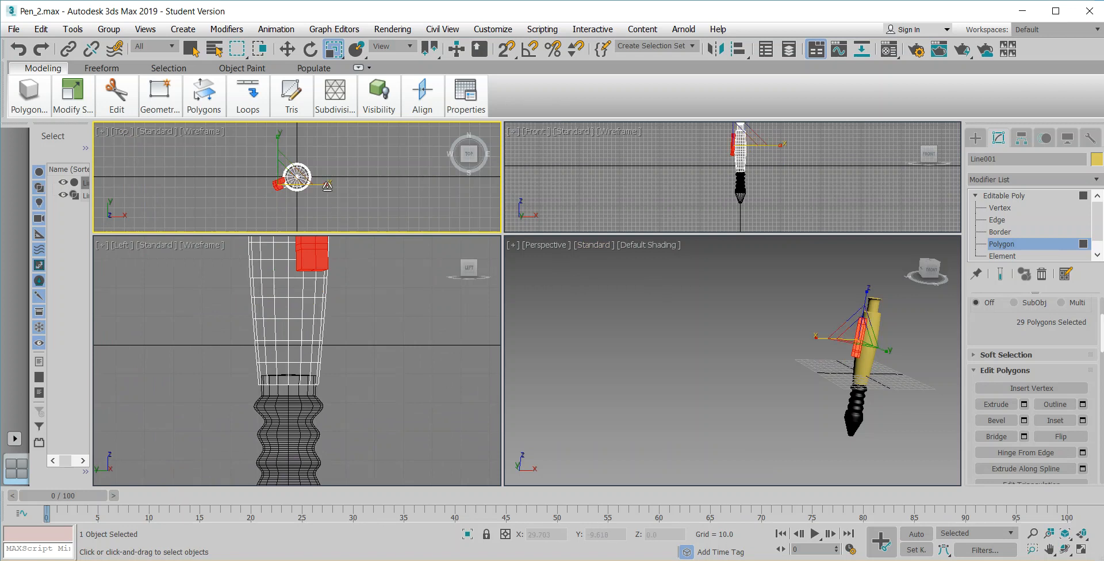
{"action": "scroll", "coordinate": [325, 189], "scroll_direction": "up", "scroll_amount": 3}
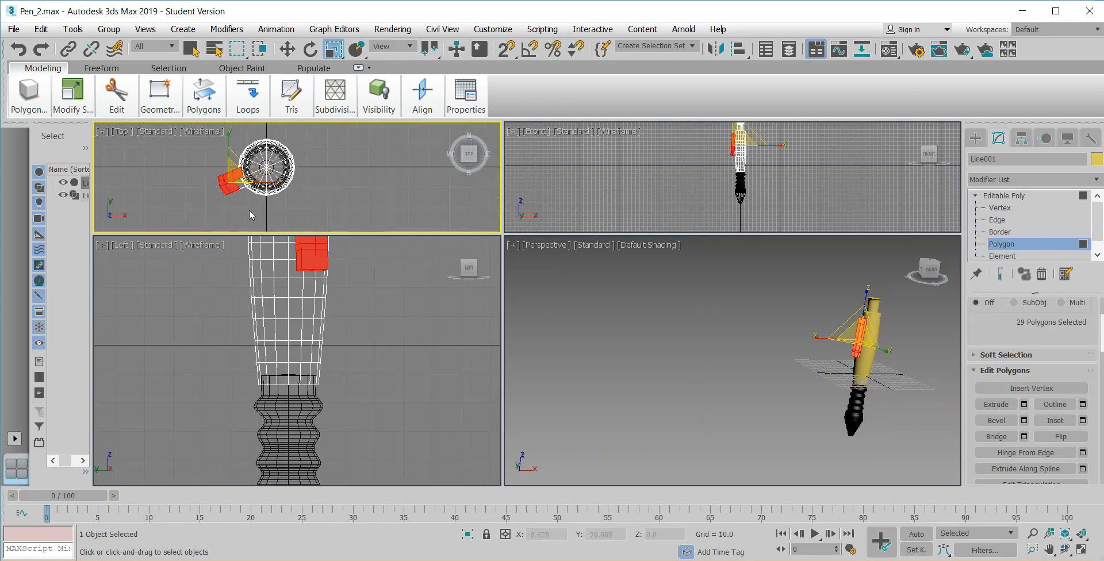
{"action": "mouse_move", "coordinate": [247, 216]}
{"action": "left_mouse_down", "text": "ctrl"}
{"action": "mouse_move", "coordinate": [208, 182]}
{"action": "mouse_move", "coordinate": [270, 190]}
{"action": "left_mouse_up", "text": "ctrl"}
Remove the pen body's own polygons behind the clip from the selection, keeping the clip polygons selected
{"action": "left_click", "coordinate": [1064, 550]}
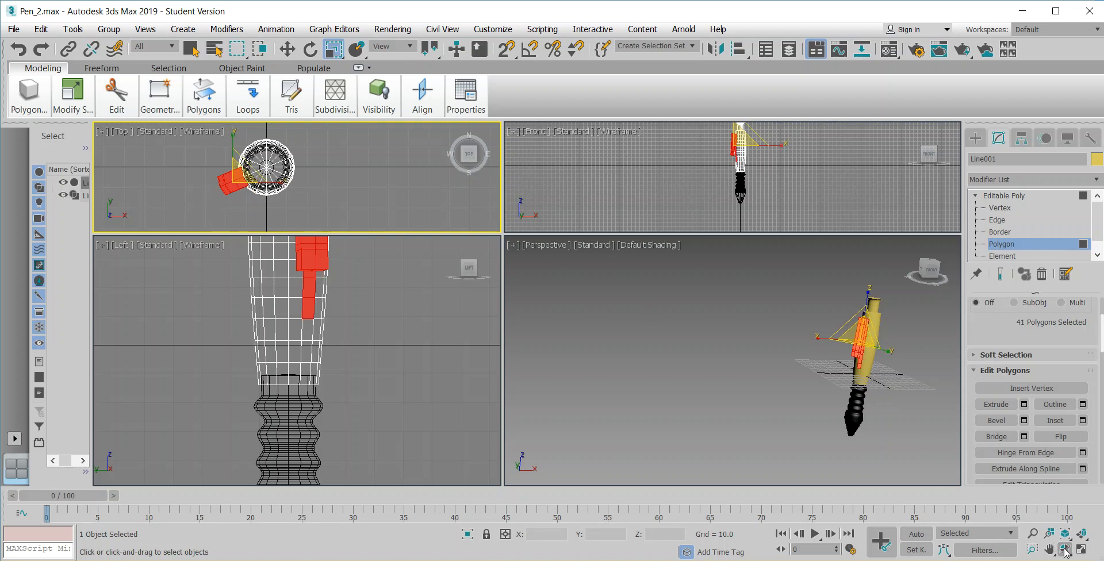
{"action": "left_click_drag", "start_coordinate": [813, 365], "coordinate": [707, 329]}
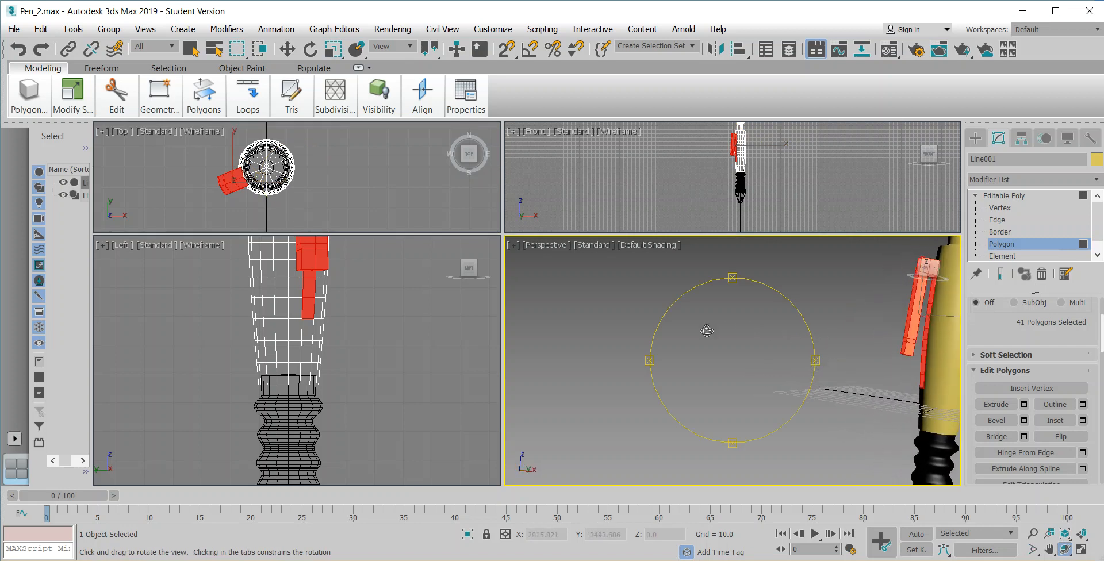
{"action": "left_click", "coordinate": [131, 107]}
{"action": "left_click", "coordinate": [191, 51]}
{"action": "left_click", "coordinate": [922, 383], "text": "alt"}
{"action": "left_click", "coordinate": [924, 368], "text": "alt"}
{"action": "left_click", "coordinate": [925, 352], "text": "alt"}
{"action": "left_click", "coordinate": [925, 333], "text": "alt"}
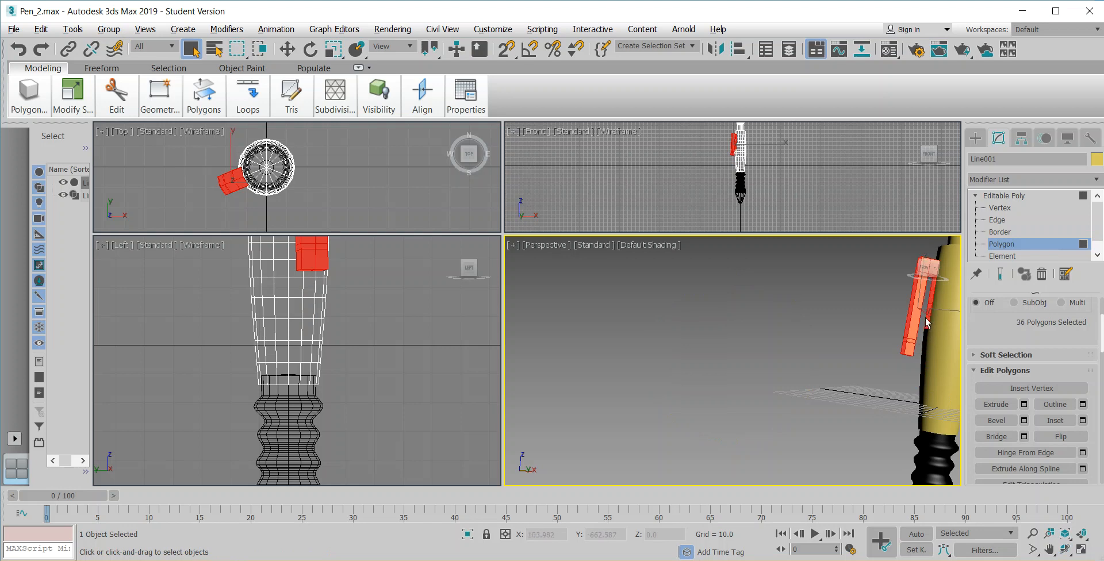
{"action": "left_click", "coordinate": [932, 281], "text": "alt"}
Apply MSmooth to the selected clip polygons, check the rounded clip unselected, and restore the polygon selection
{"action": "scroll", "coordinate": [1037, 371], "scroll_direction": "down", "scroll_amount": 5}
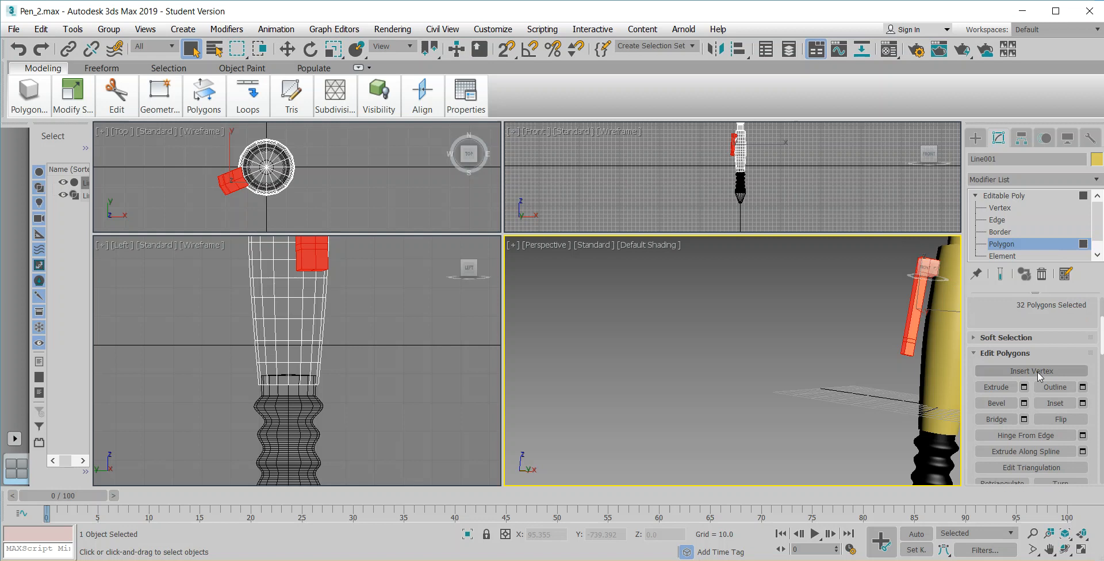
{"action": "scroll", "coordinate": [1035, 375], "scroll_direction": "down", "scroll_amount": 4}
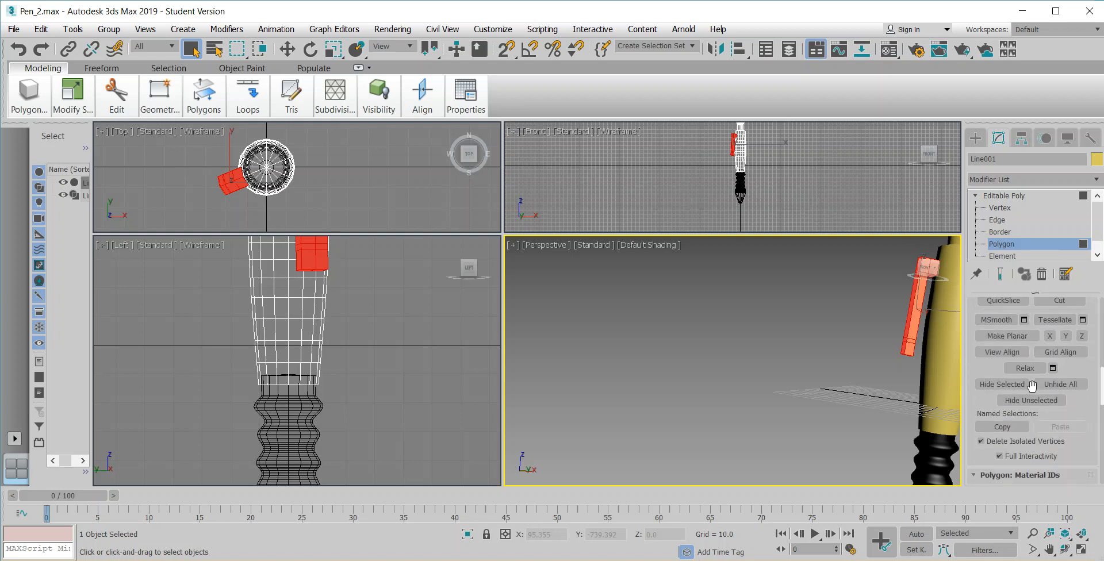
{"action": "left_click", "coordinate": [1004, 321]}
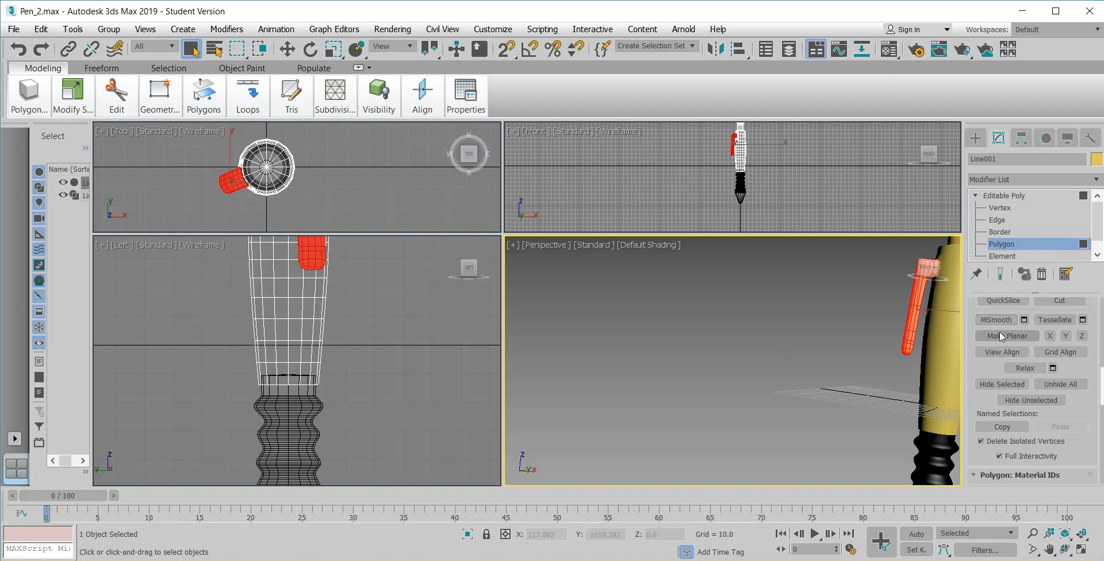
{"action": "scroll", "coordinate": [1047, 411], "scroll_direction": "down", "scroll_amount": 2}
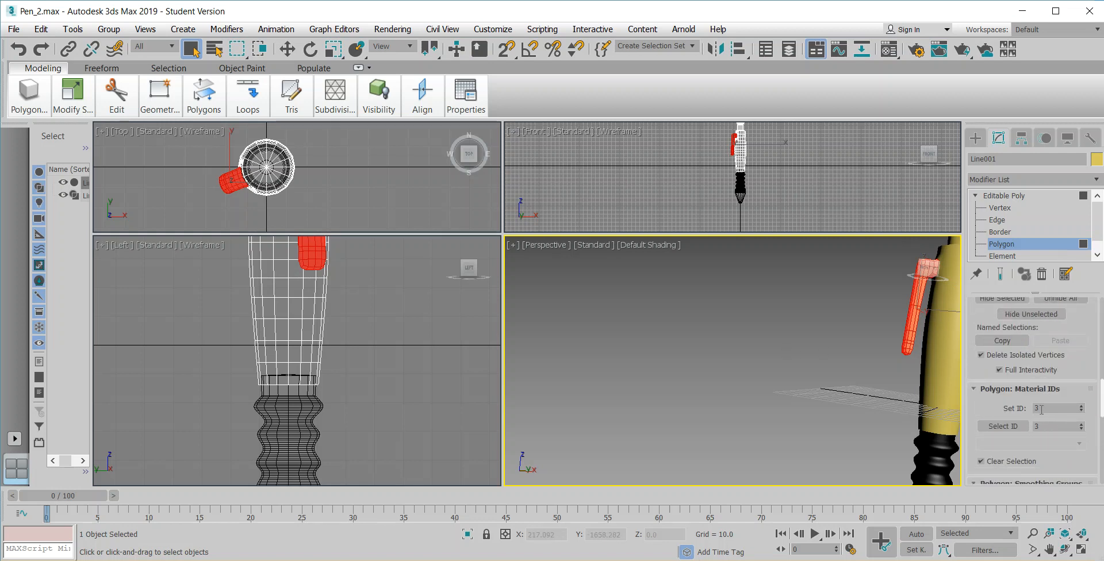
{"action": "left_click", "coordinate": [1065, 549]}
{"action": "left_click_drag", "start_coordinate": [711, 394], "coordinate": [838, 399]}
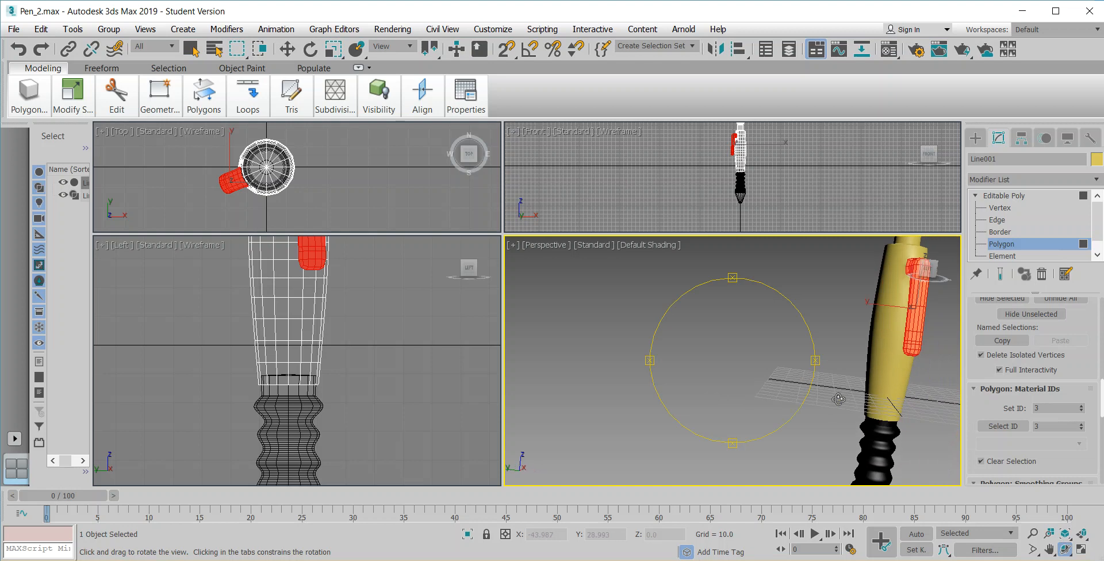
{"action": "left_click", "coordinate": [287, 49]}
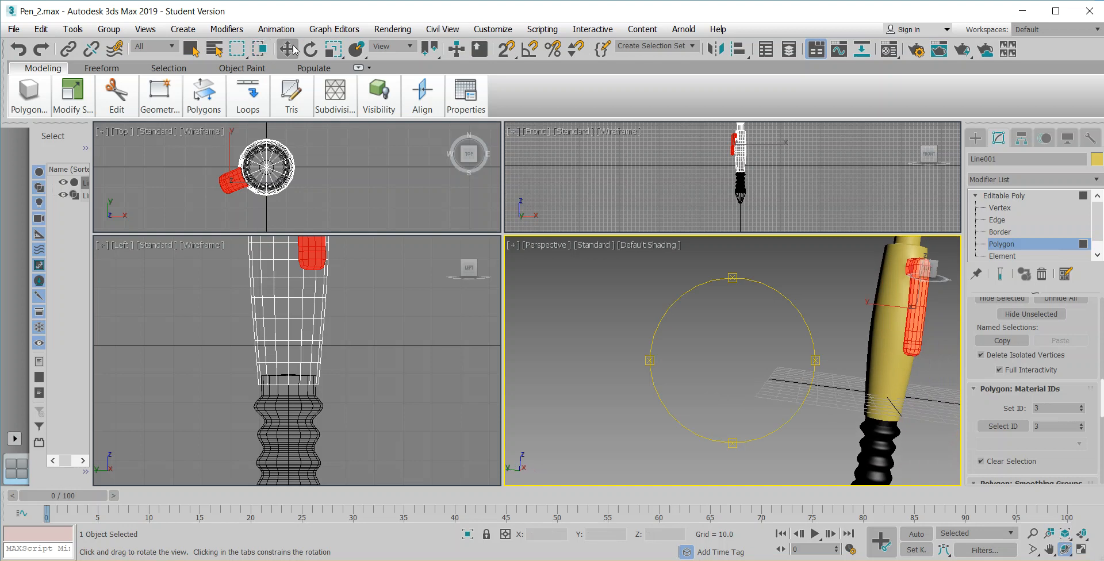
{"action": "left_click", "coordinate": [659, 347]}
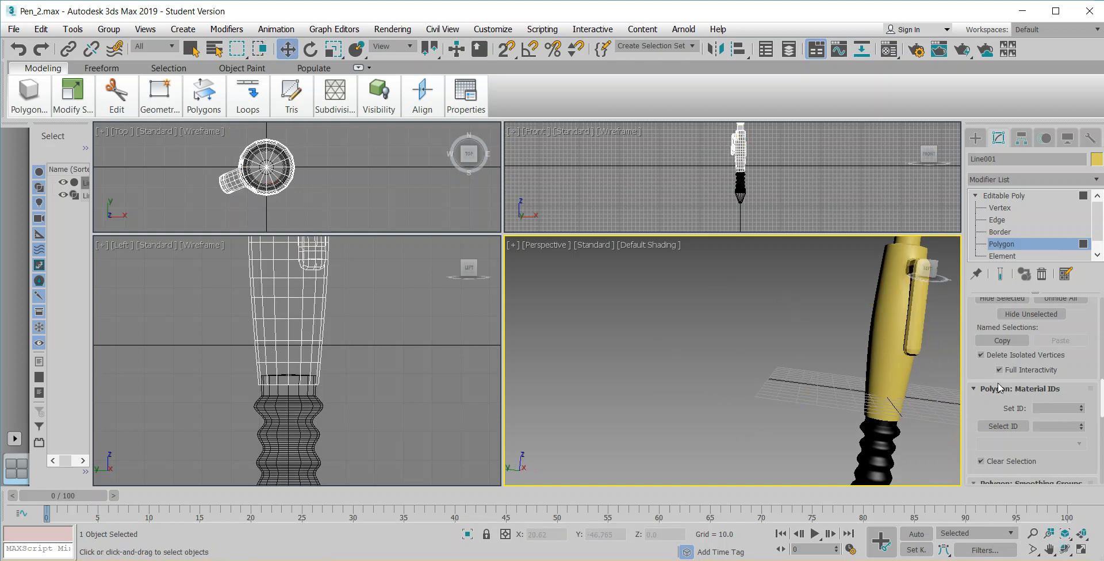
{"action": "key", "text": "ctrl+z"}
Auto Smooth the selected clip polygons with a 45.0 threshold, and clear the selection to view the whole pen
{"action": "scroll", "coordinate": [1012, 397], "scroll_direction": "down", "scroll_amount": 5}
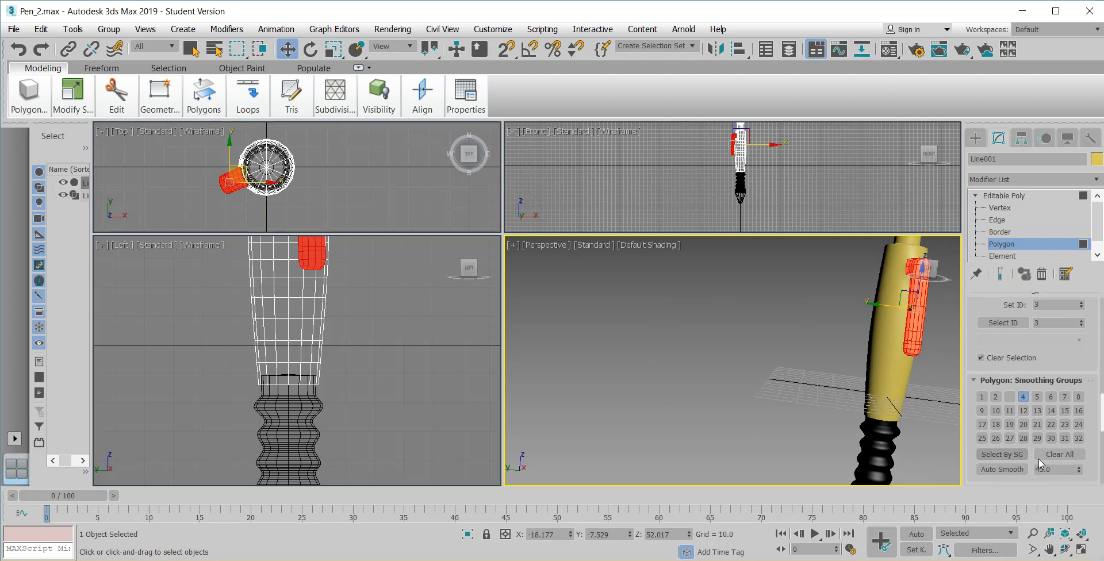
{"action": "left_click", "coordinate": [1002, 470]}
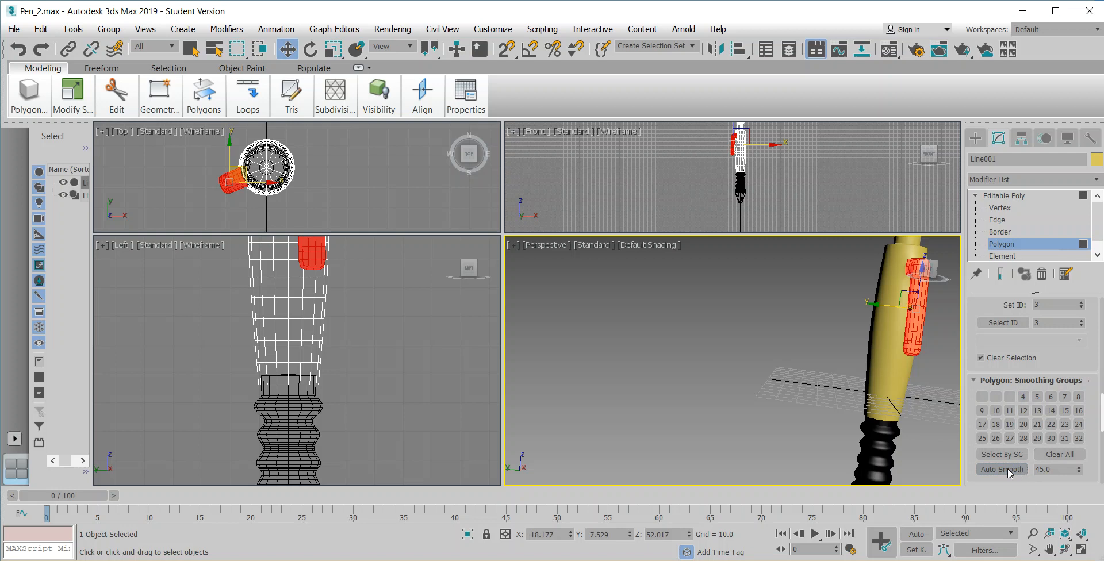
{"action": "left_click", "coordinate": [1064, 550]}
{"action": "left_click_drag", "start_coordinate": [722, 396], "coordinate": [760, 395]}
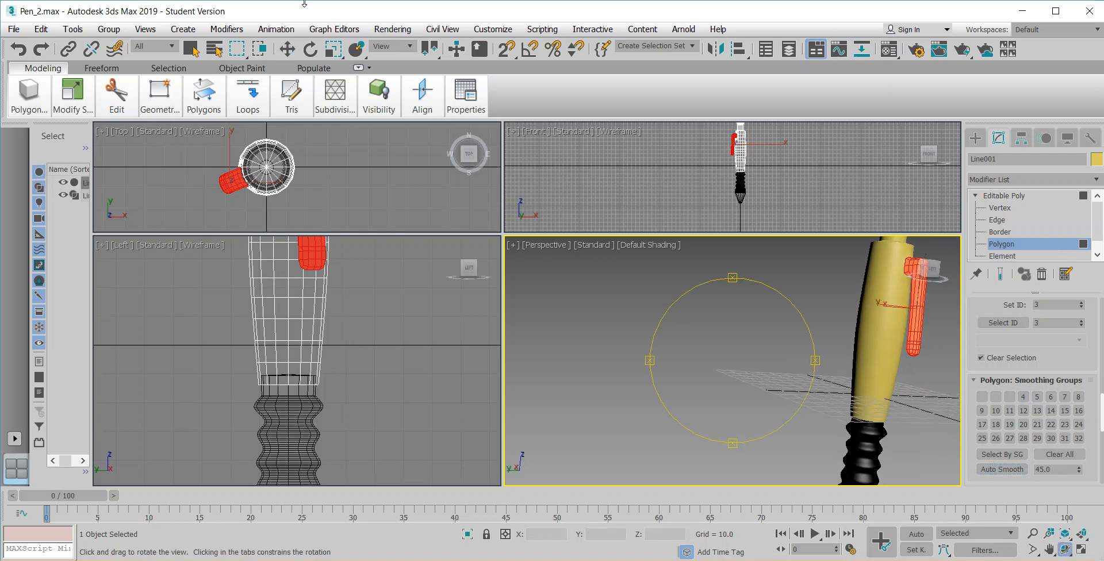
{"action": "left_click", "coordinate": [283, 53]}
{"action": "left_click", "coordinate": [716, 301]}
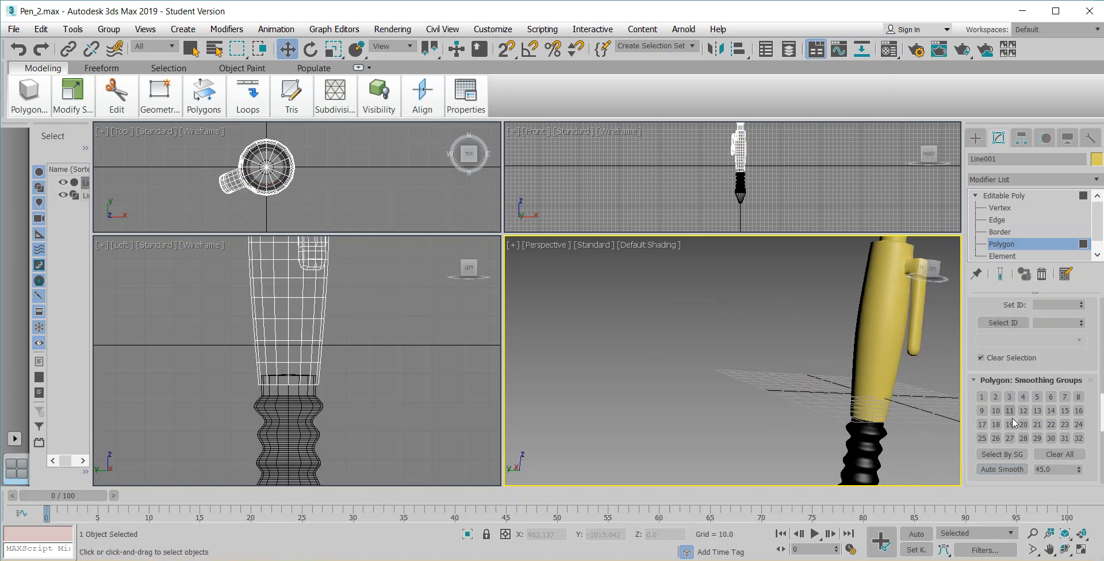
{"action": "scroll", "coordinate": [730, 325], "scroll_direction": "down", "scroll_amount": 5}
{"action": "scroll", "coordinate": [707, 320], "scroll_direction": "down", "scroll_amount": 2}
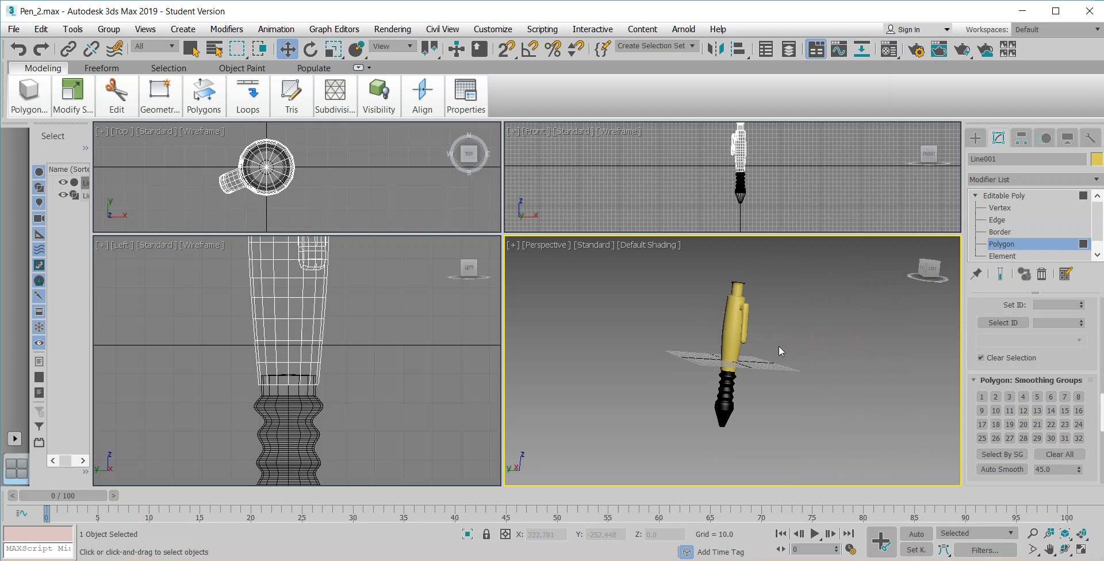